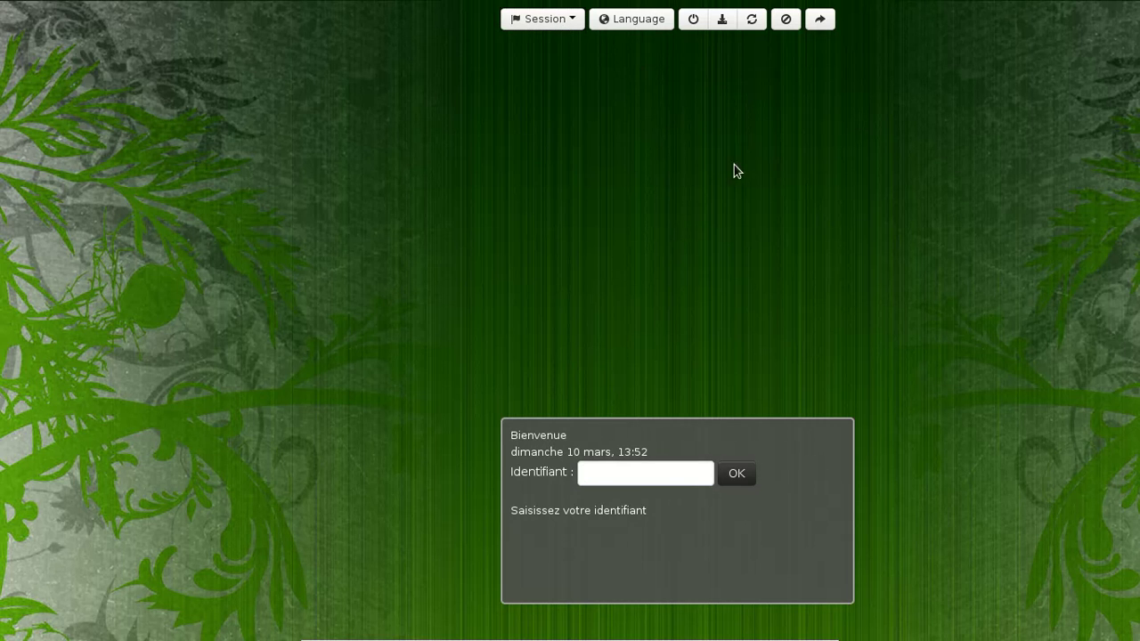
Step: Choose Français as the session language on the login screen
left_click(564, 20)
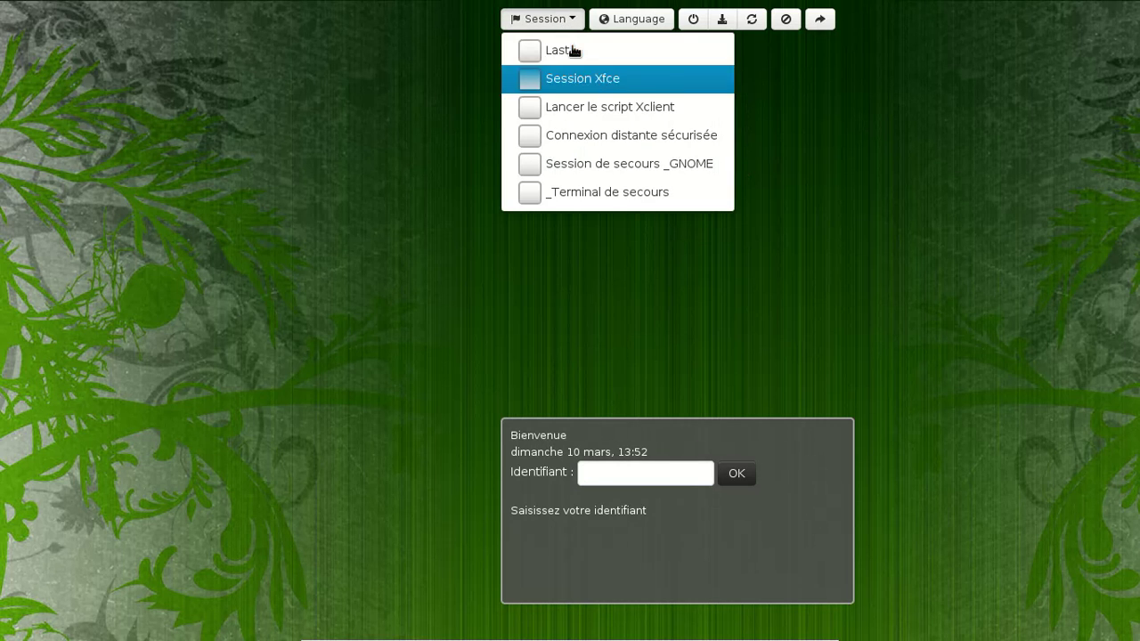
left_click(860, 145)
left_click(657, 22)
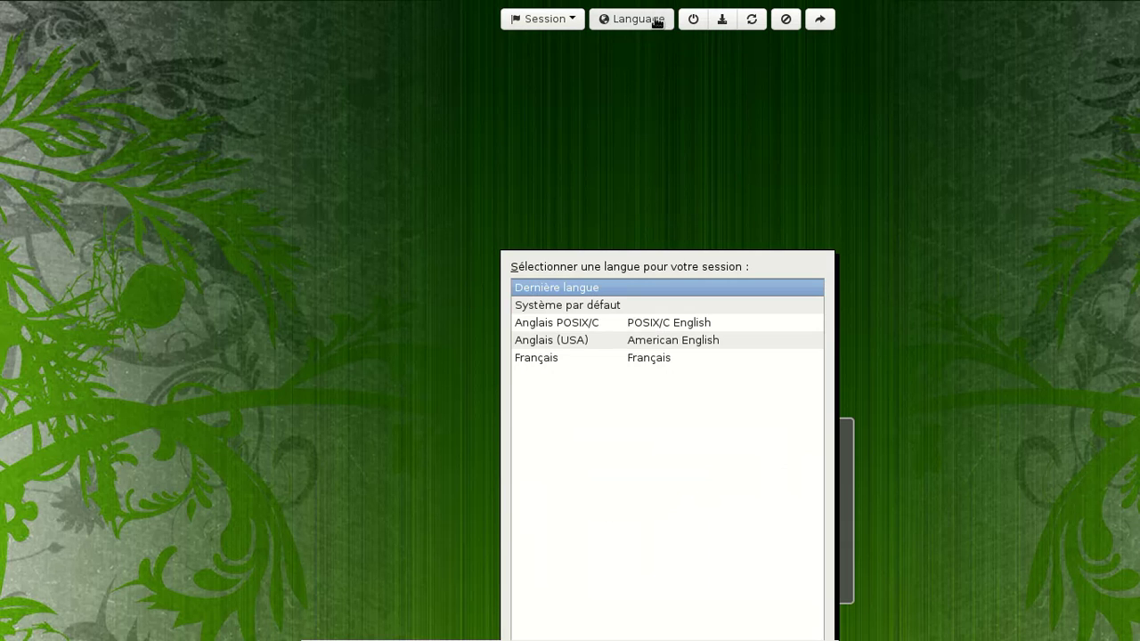
left_click(618, 357)
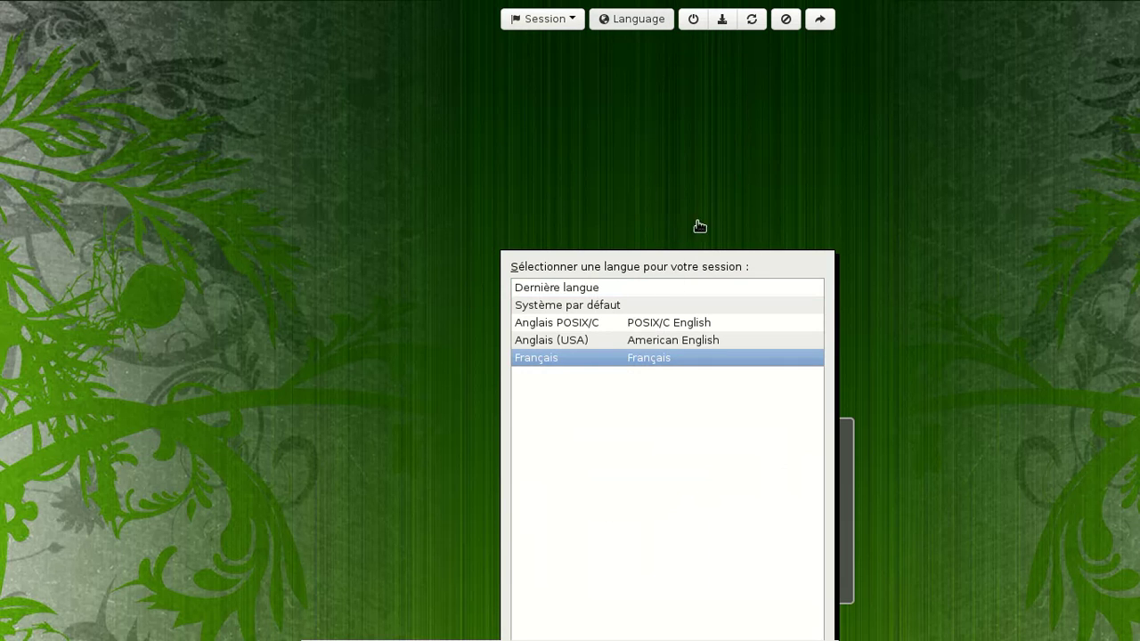
key("Return")
left_click(798, 543)
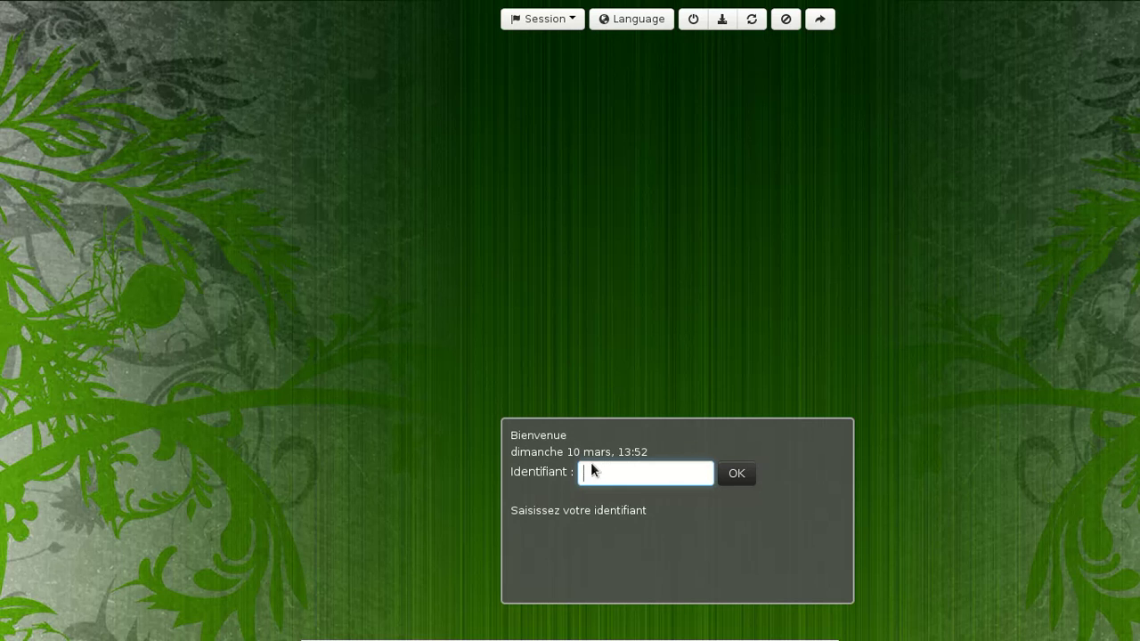
Step: Log in with the account password and set Français as the default session language
key("Return")
type("*********")
key("Return")
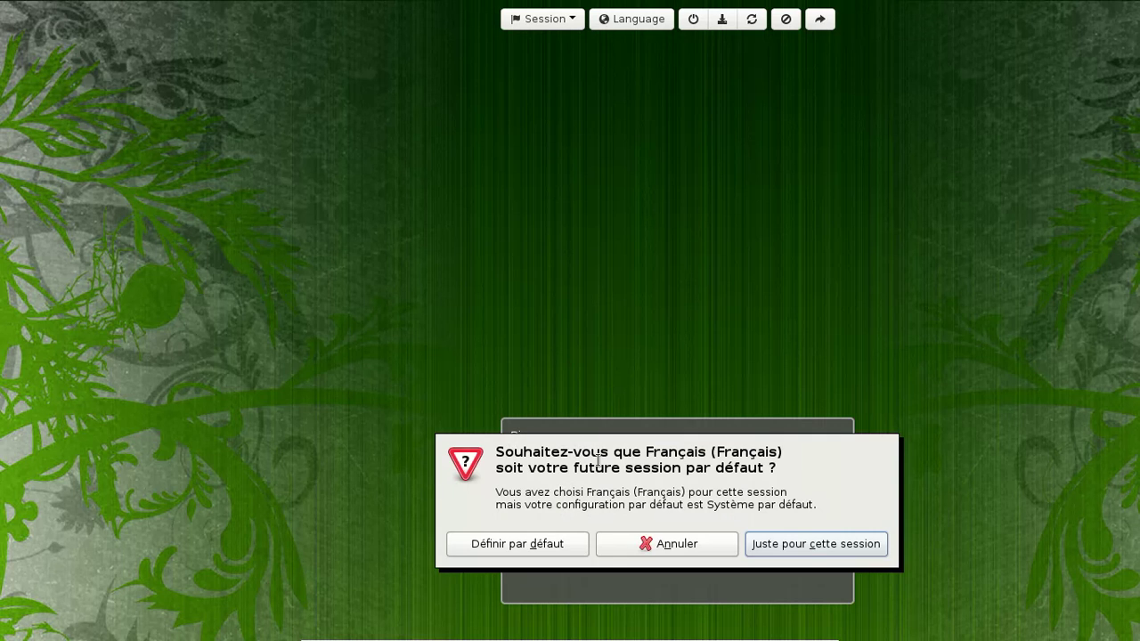
left_click(547, 542)
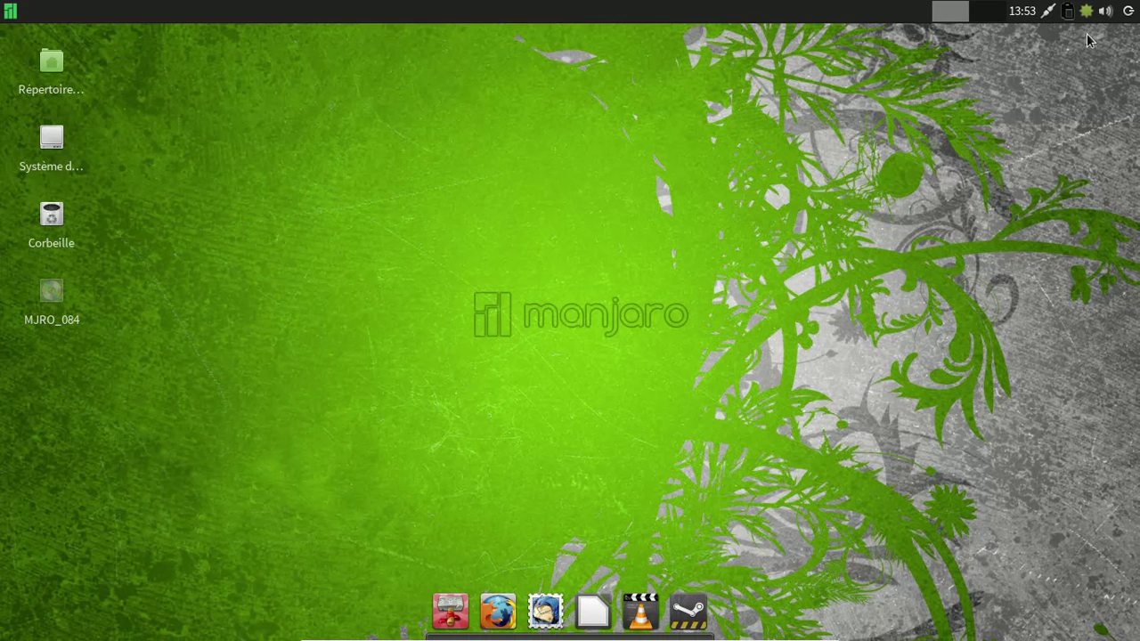
Step: Check for system updates in the Update Manager, then quit it
mouse_move(1090, 18)
right_click(1087, 11)
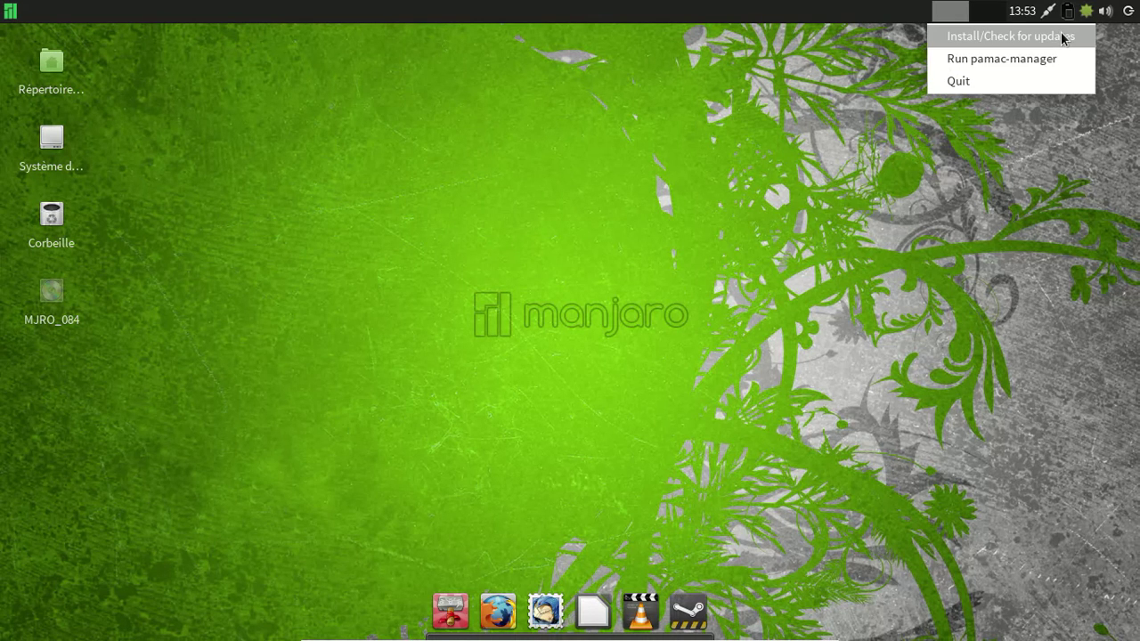
left_click(1060, 37)
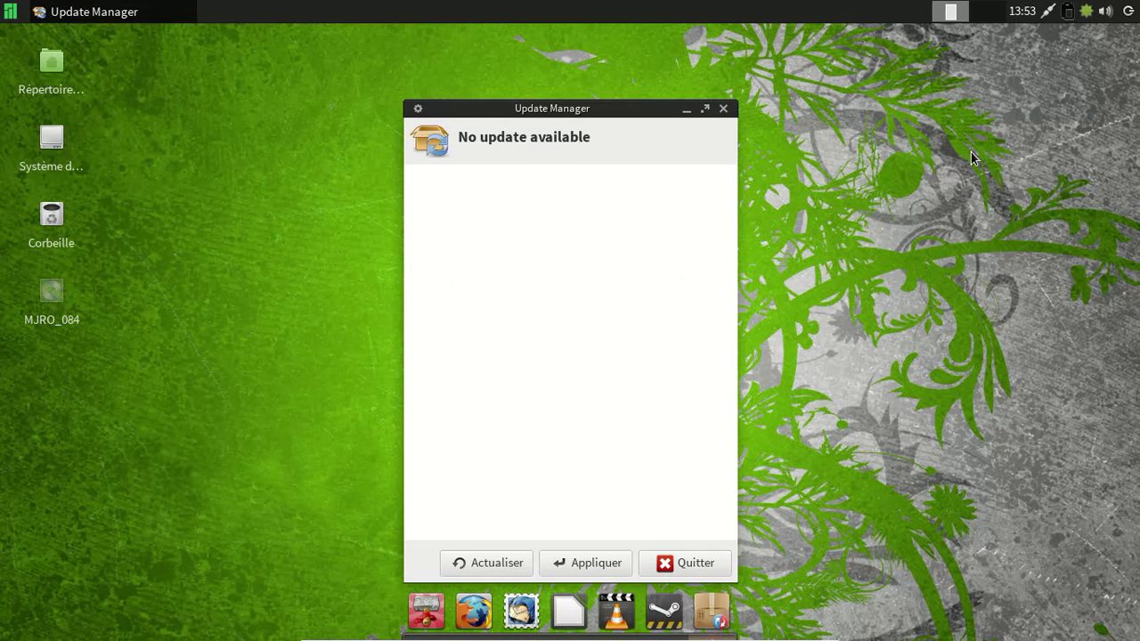
left_click(696, 563)
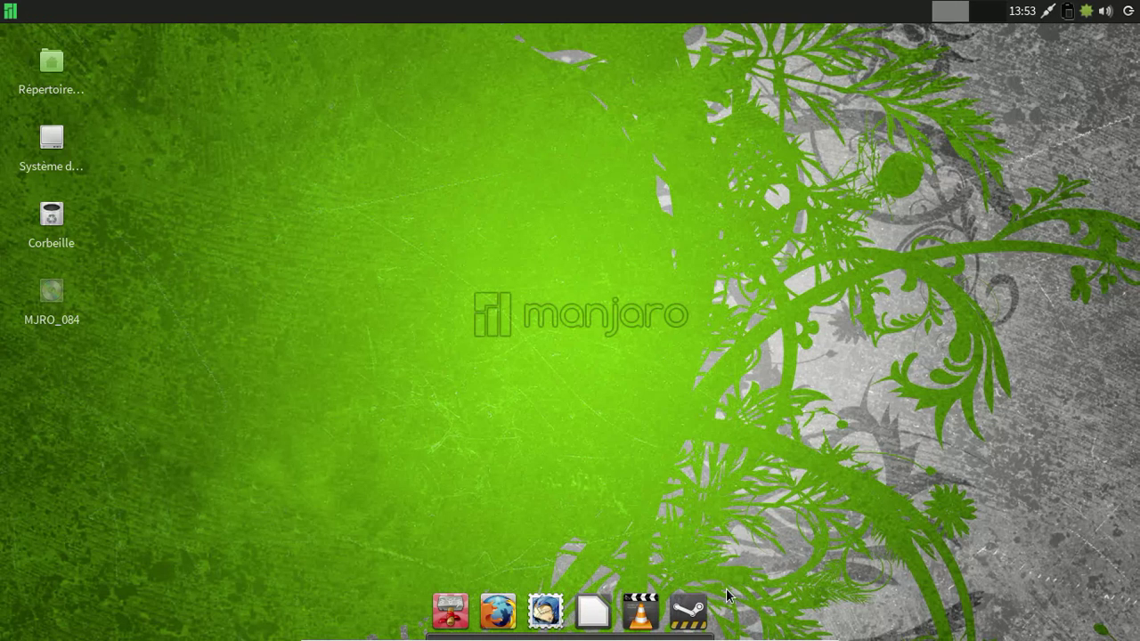
Step: Launch the file manager, Firefox and LibreOffice
left_click(11, 12)
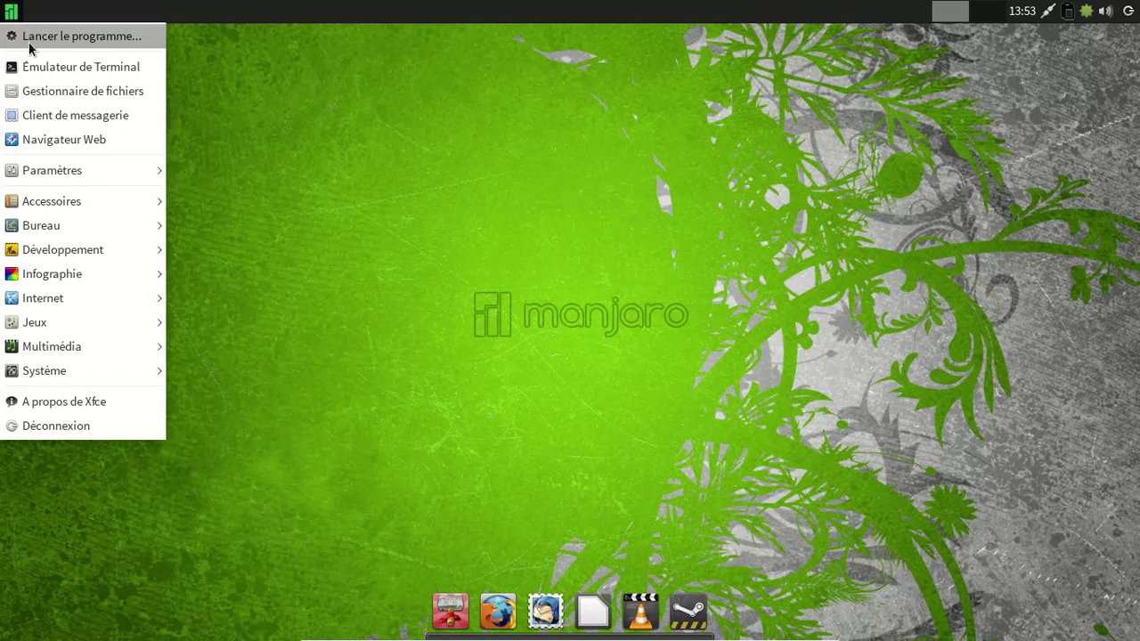
left_click(424, 58)
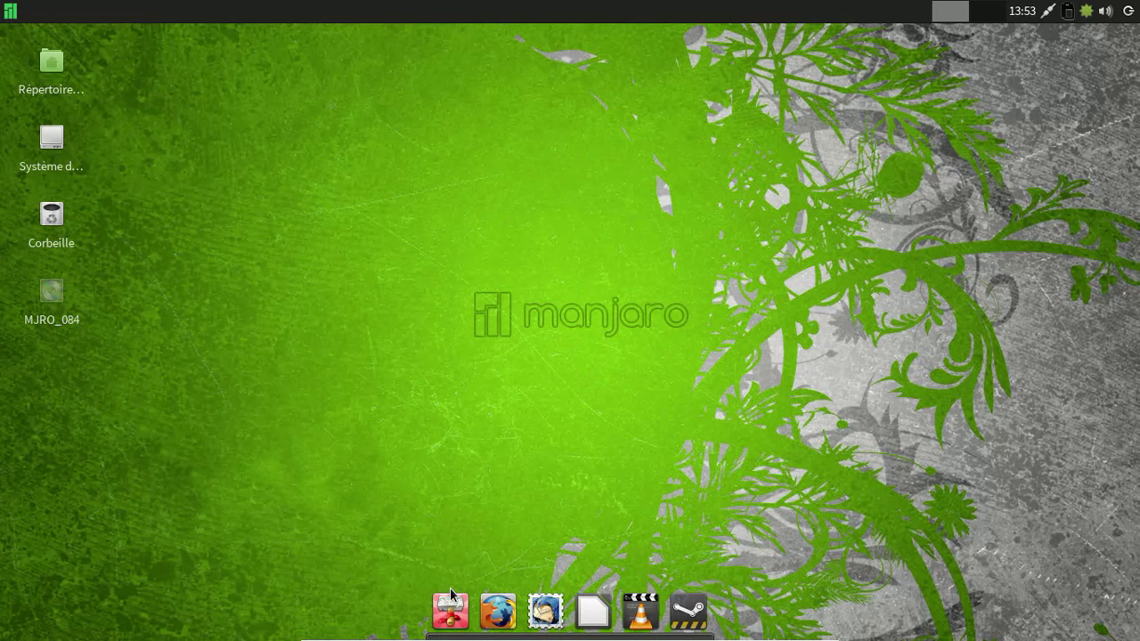
left_click(450, 612)
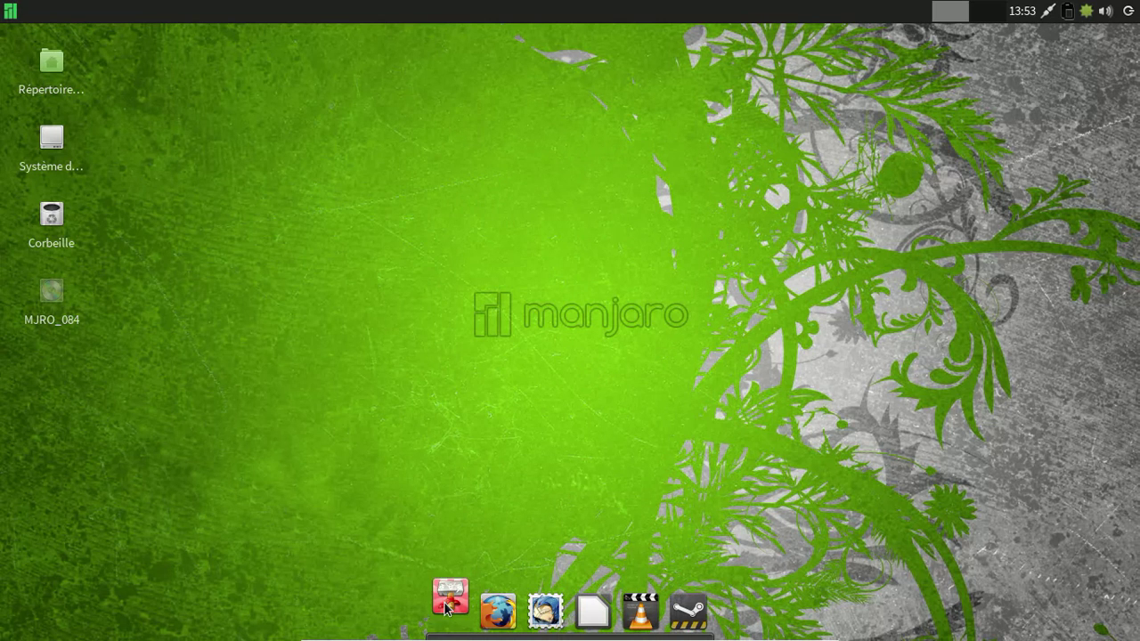
left_click(508, 621)
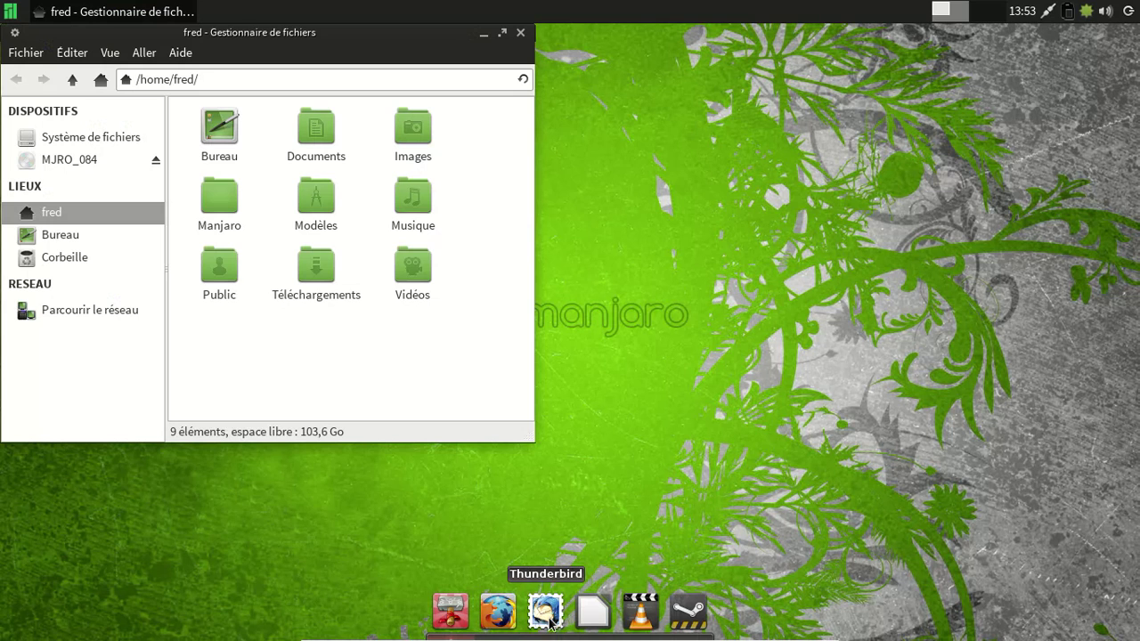
left_click(592, 617)
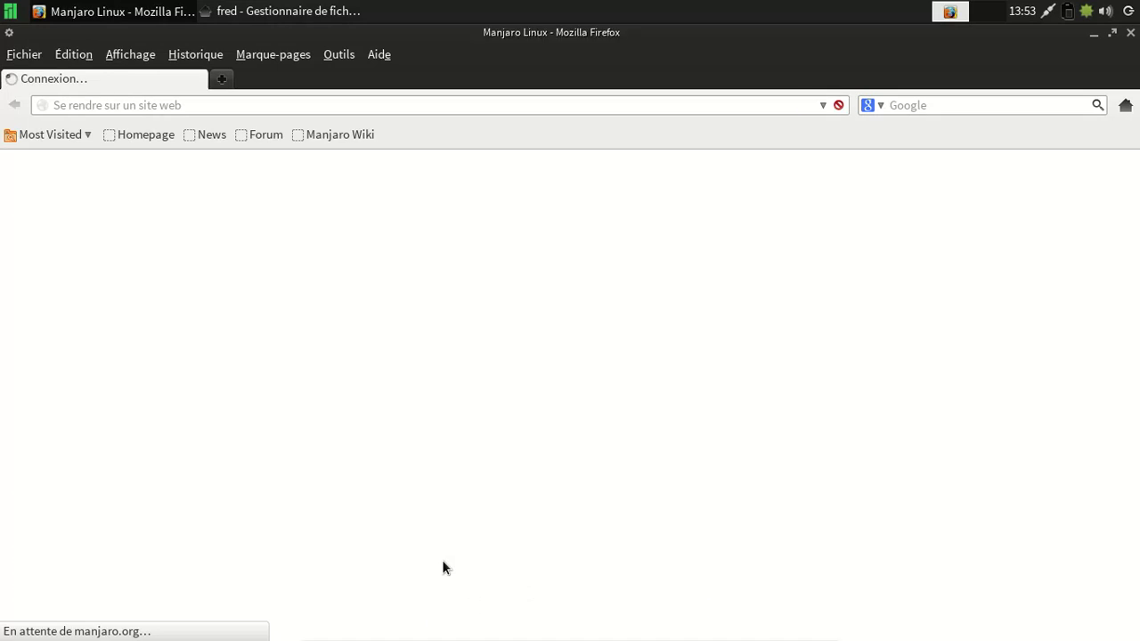
Step: Reduce and reposition the Firefox window, view its version information, and close the browser
double_click(745, 38)
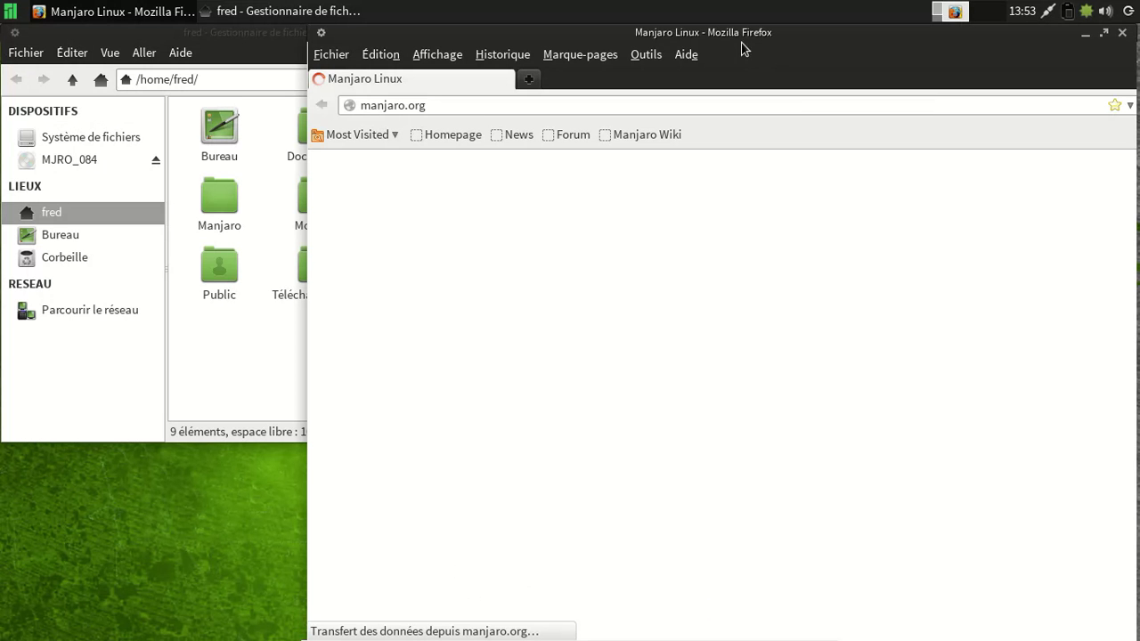
left_click_drag(721, 39, 577, 34)
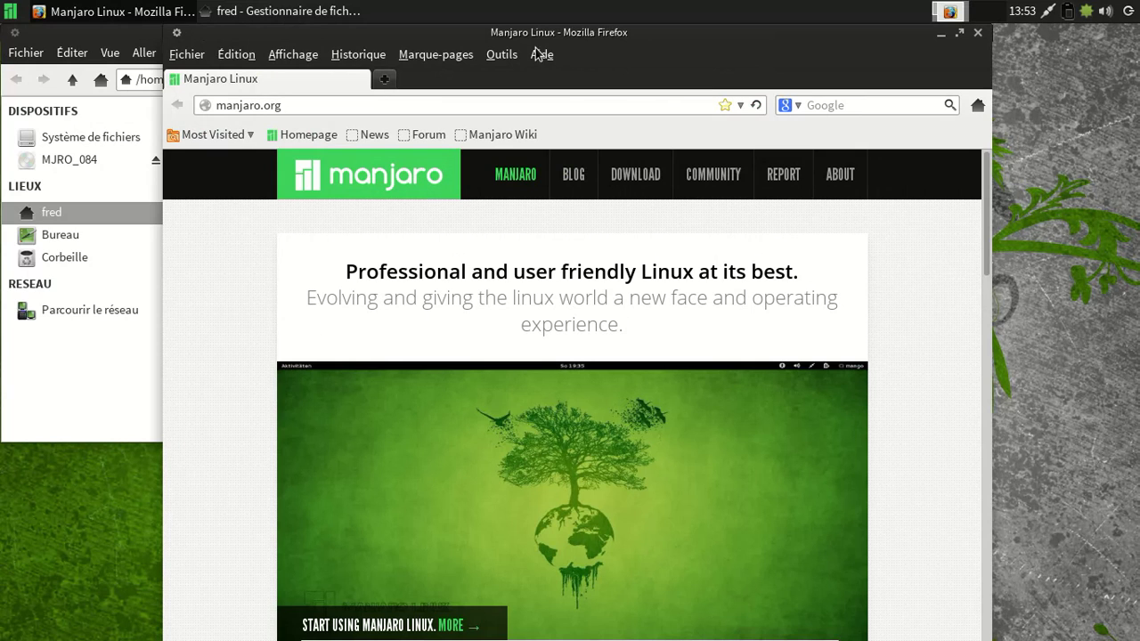
left_click(542, 55)
left_click(595, 206)
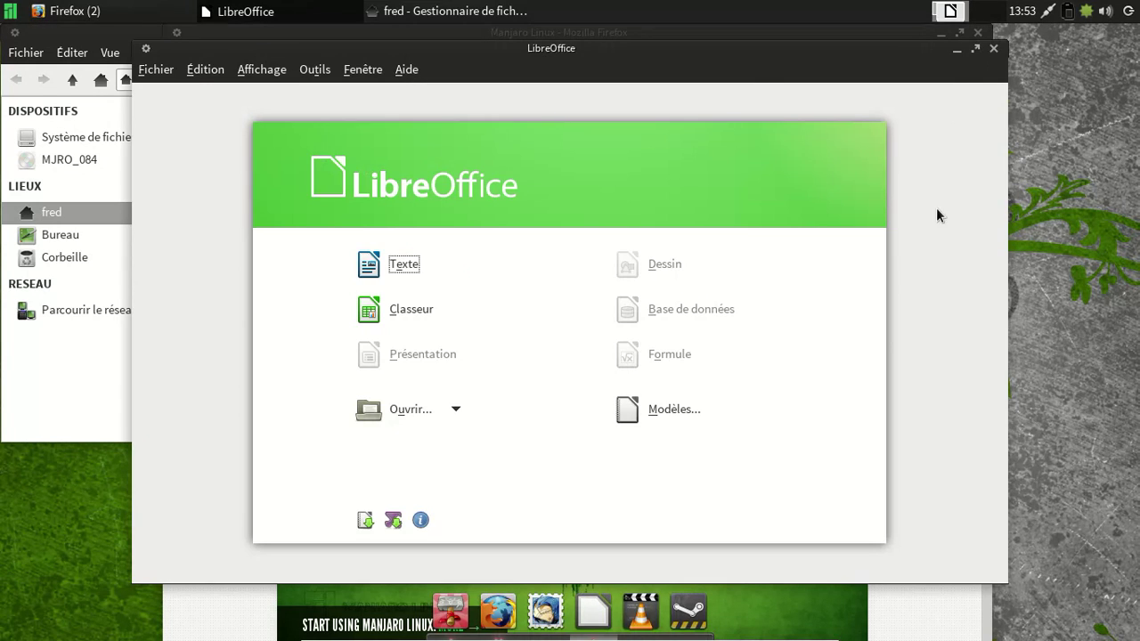
left_click(958, 50)
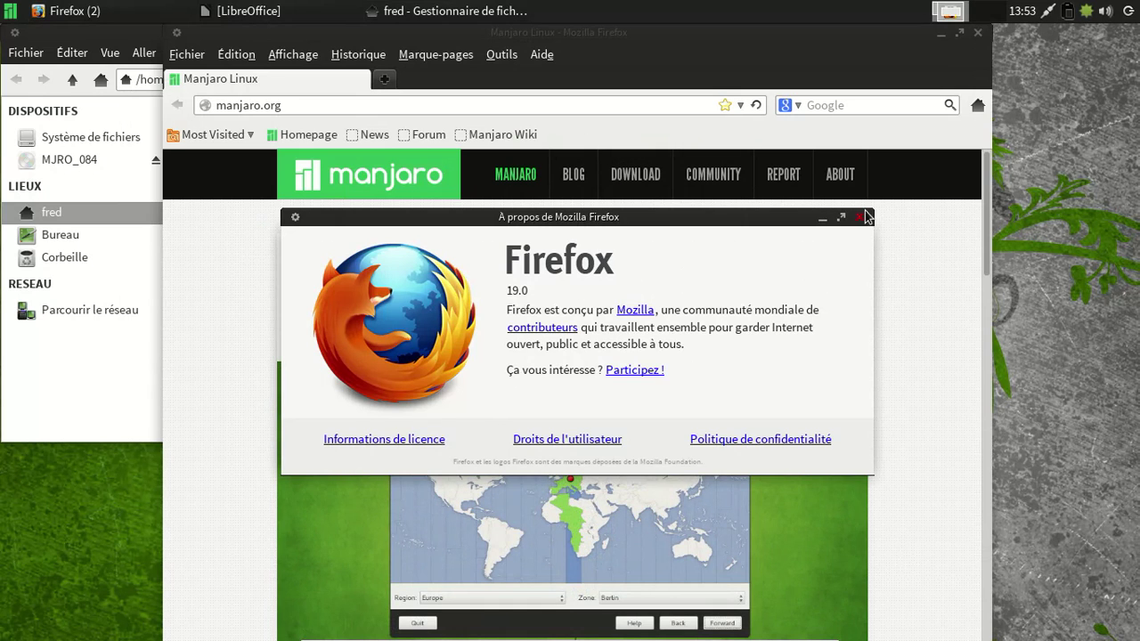
left_click(861, 217)
left_click(978, 32)
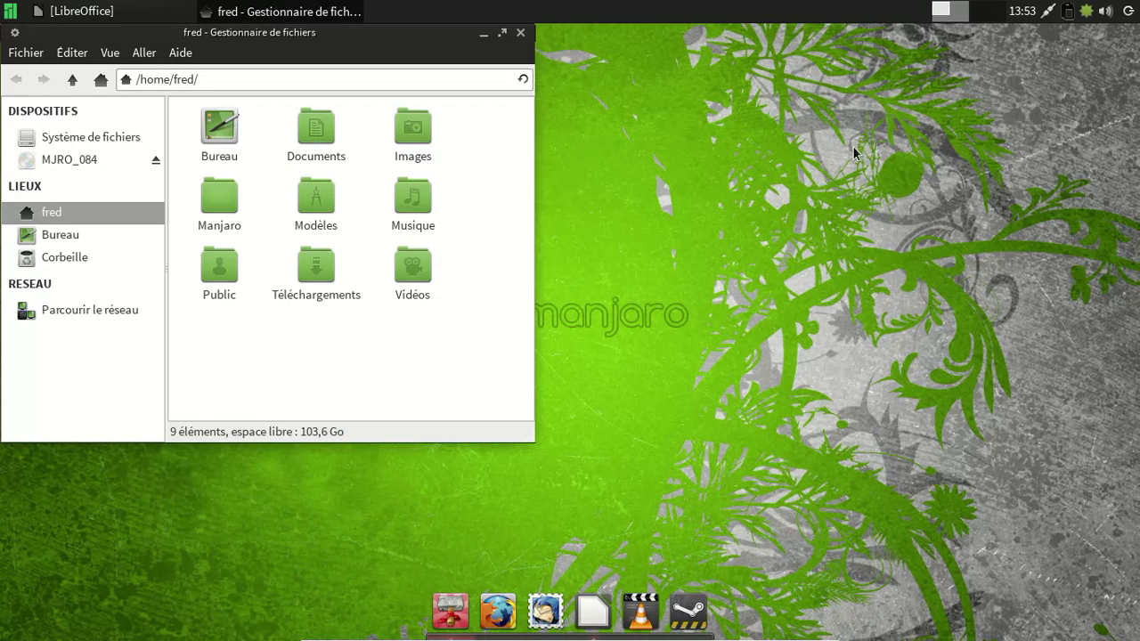
Step: Switch to LibreOffice, view its version information, and close the suite
key("alt+Tab")
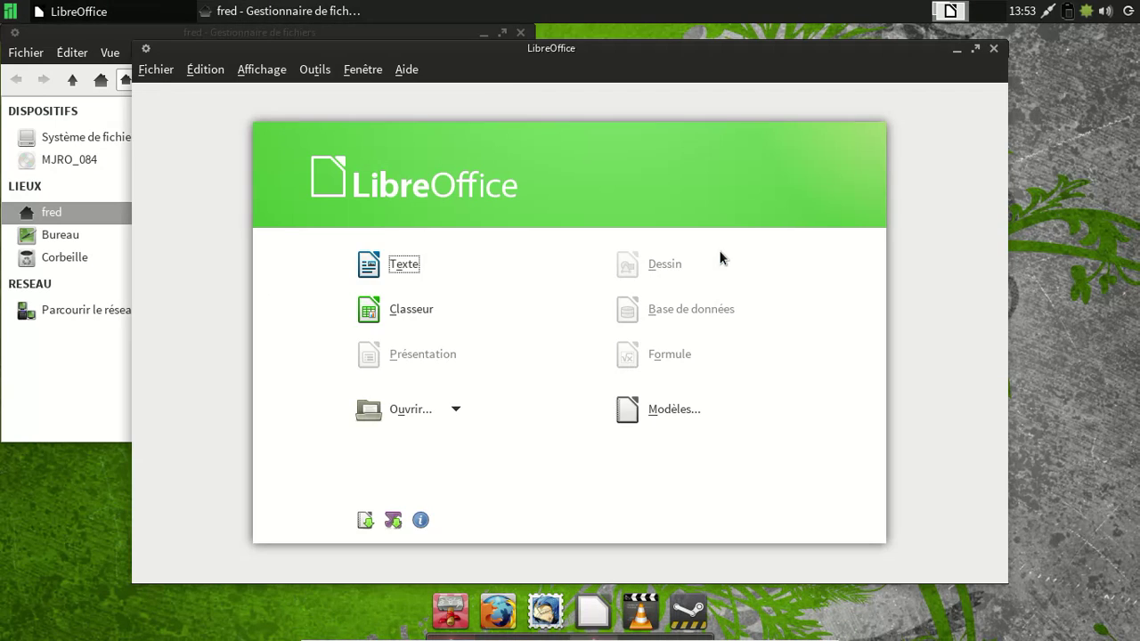
left_click(407, 69)
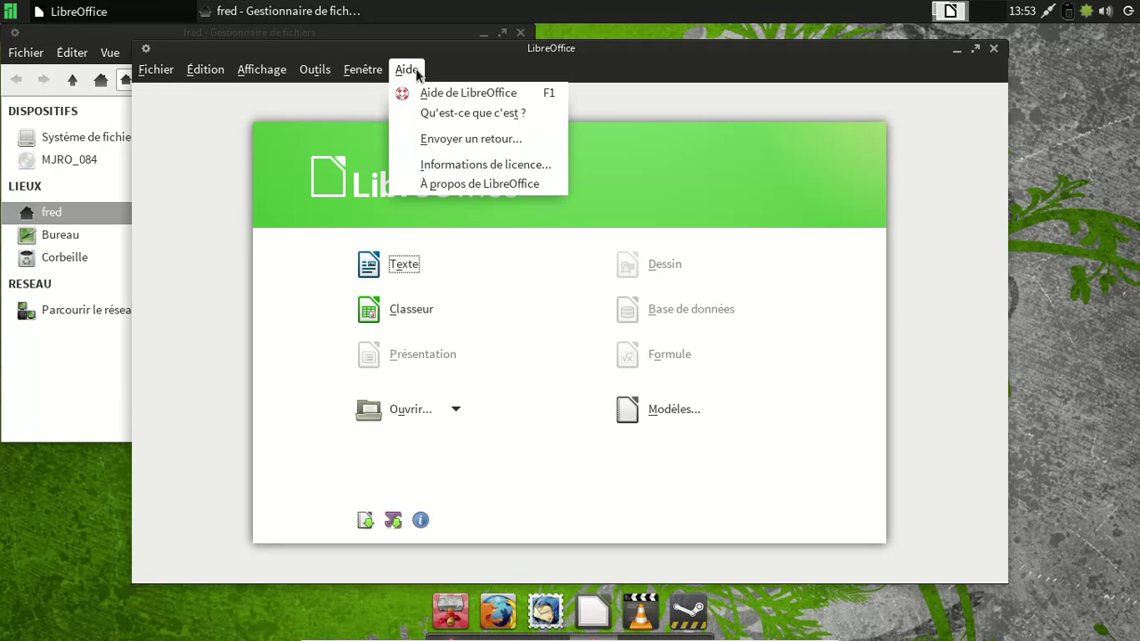
left_click(447, 182)
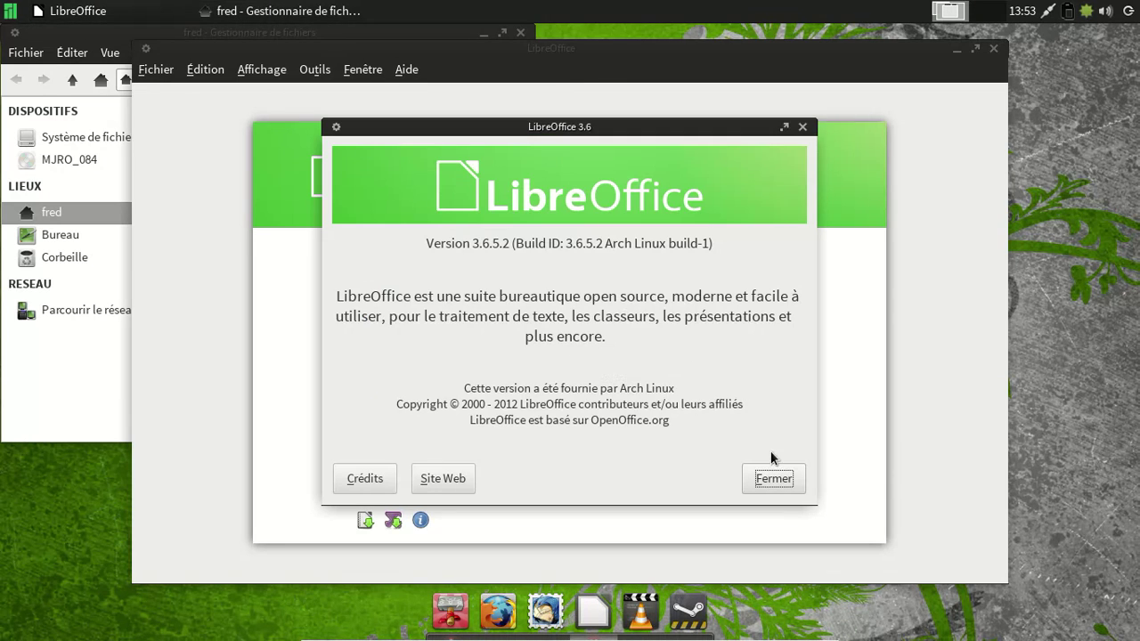
left_click(774, 478)
left_click(994, 55)
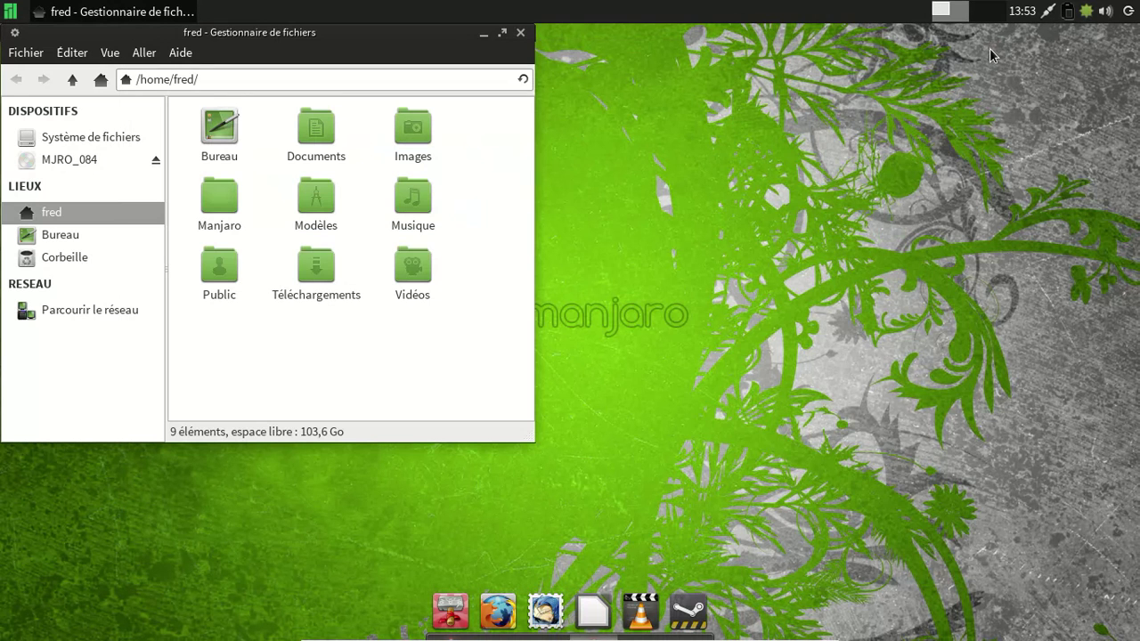
Step: View the About information of the Thunar file manager and close its window
left_click(180, 52)
left_click(207, 101)
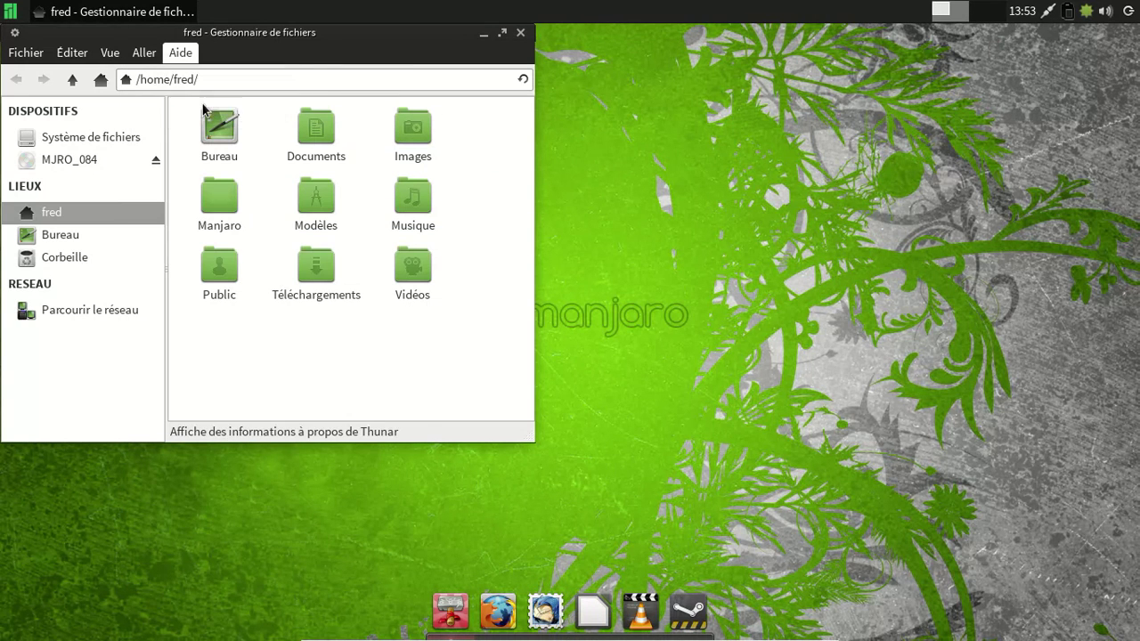
left_click(375, 423)
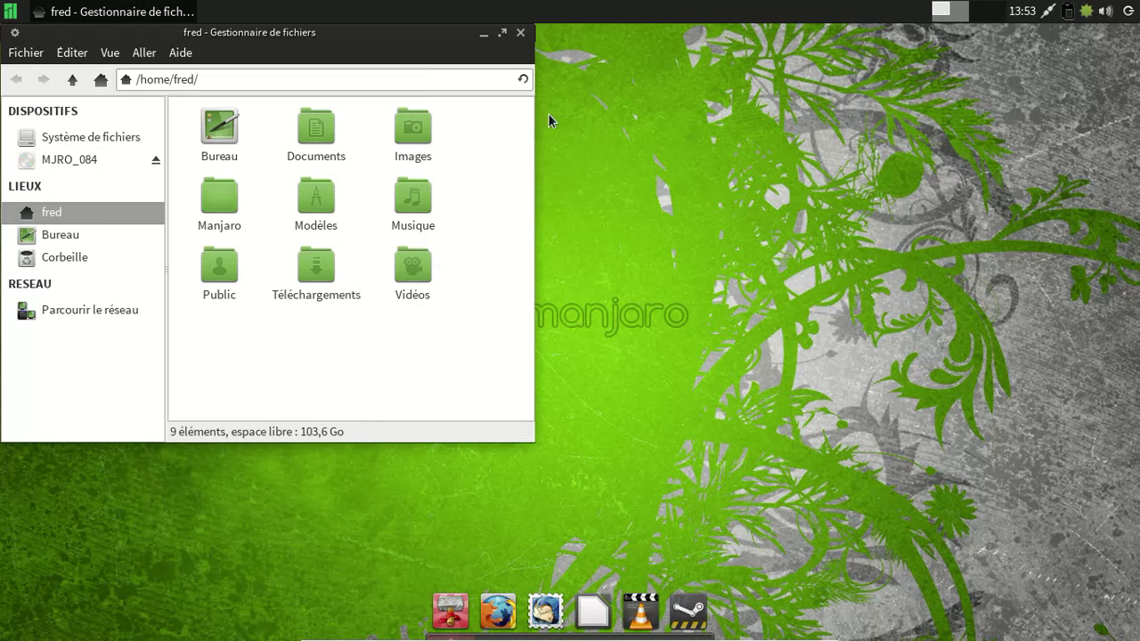
left_click(520, 33)
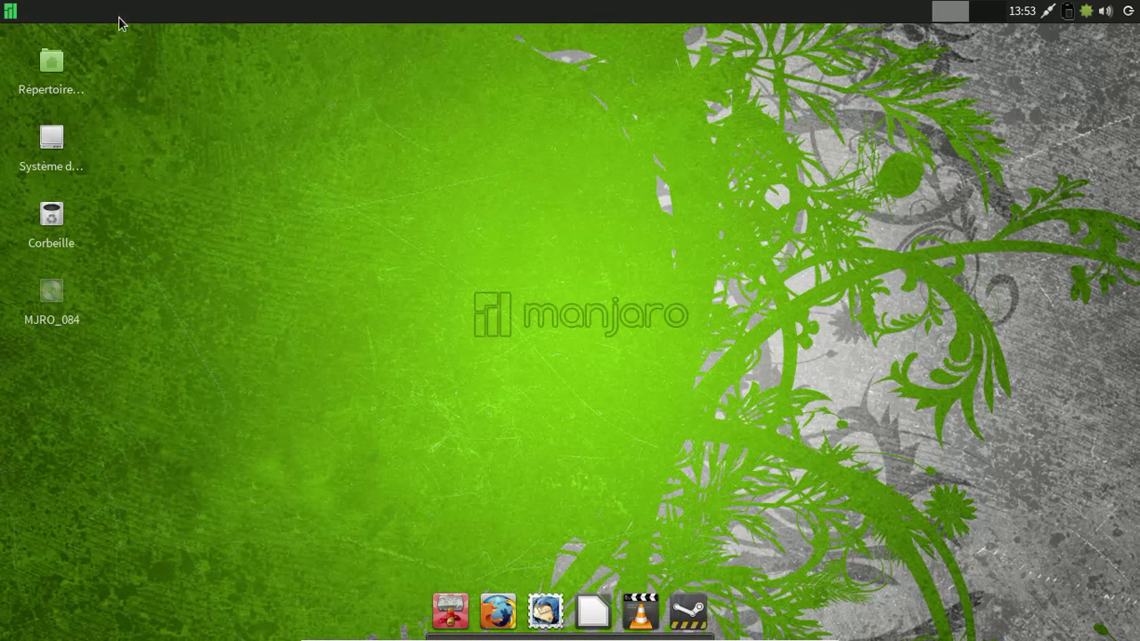
Step: Launch the Notes accessory and dismiss the editing options of its blank note
left_click(12, 13)
mouse_move(79, 208)
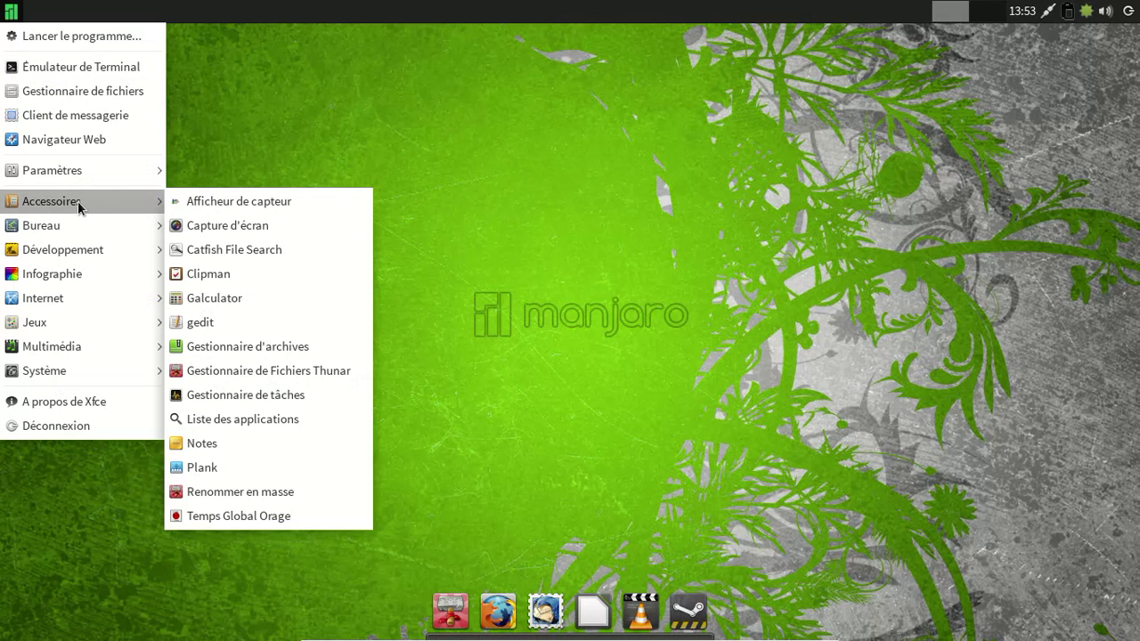
left_click(198, 449)
right_click(543, 279)
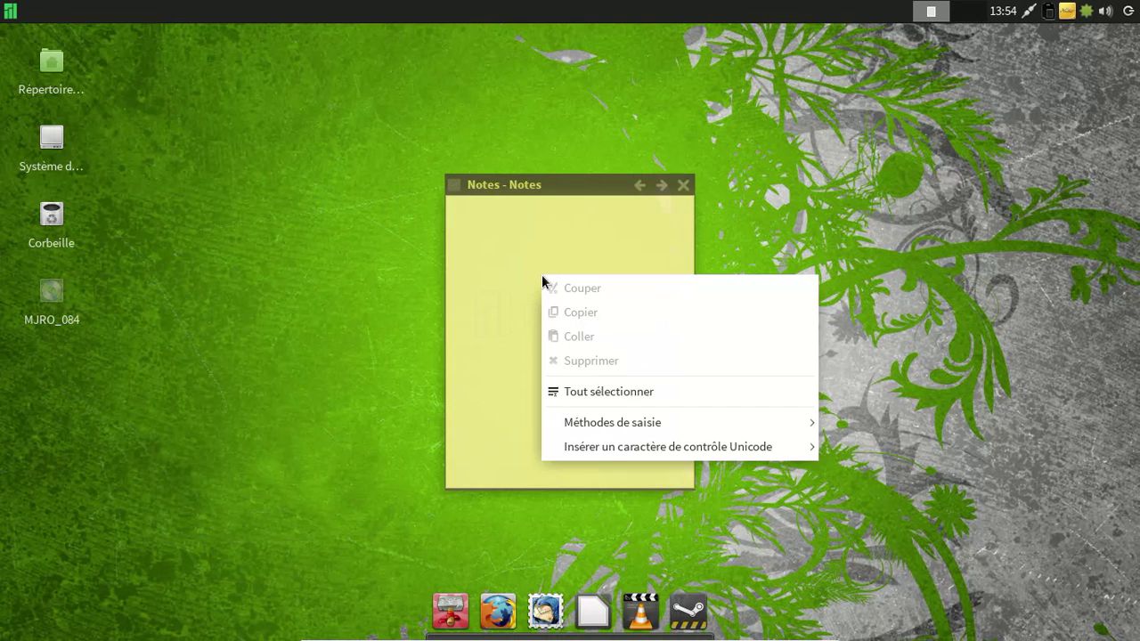
left_click(590, 242)
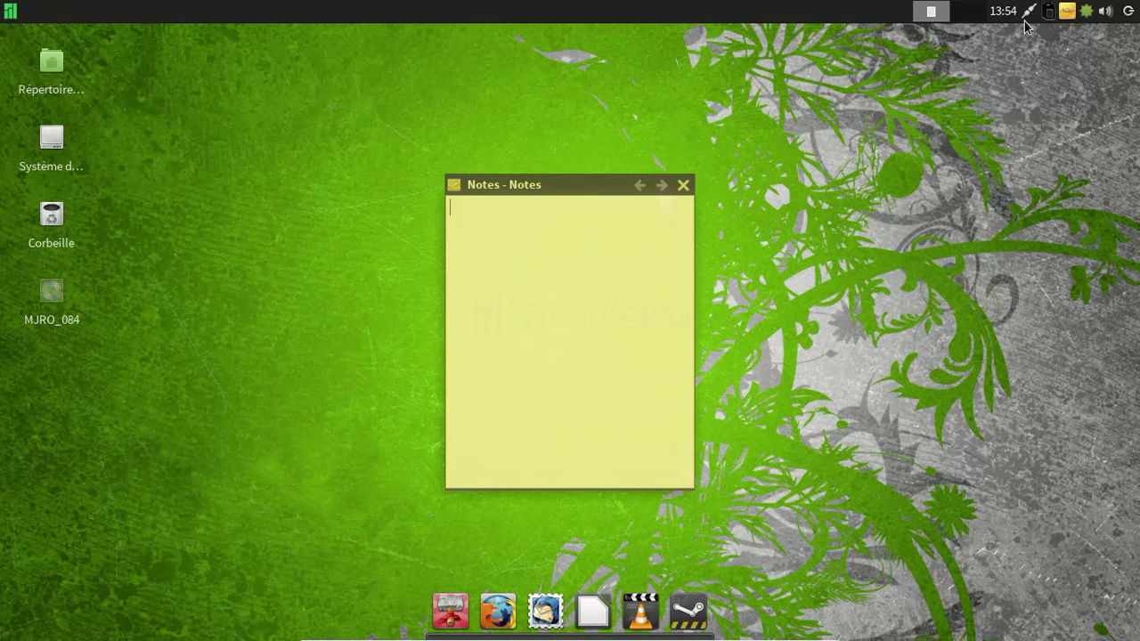
Step: View the version information of Notes, then close the About dialog and the note window
right_click(1073, 11)
left_click(993, 88)
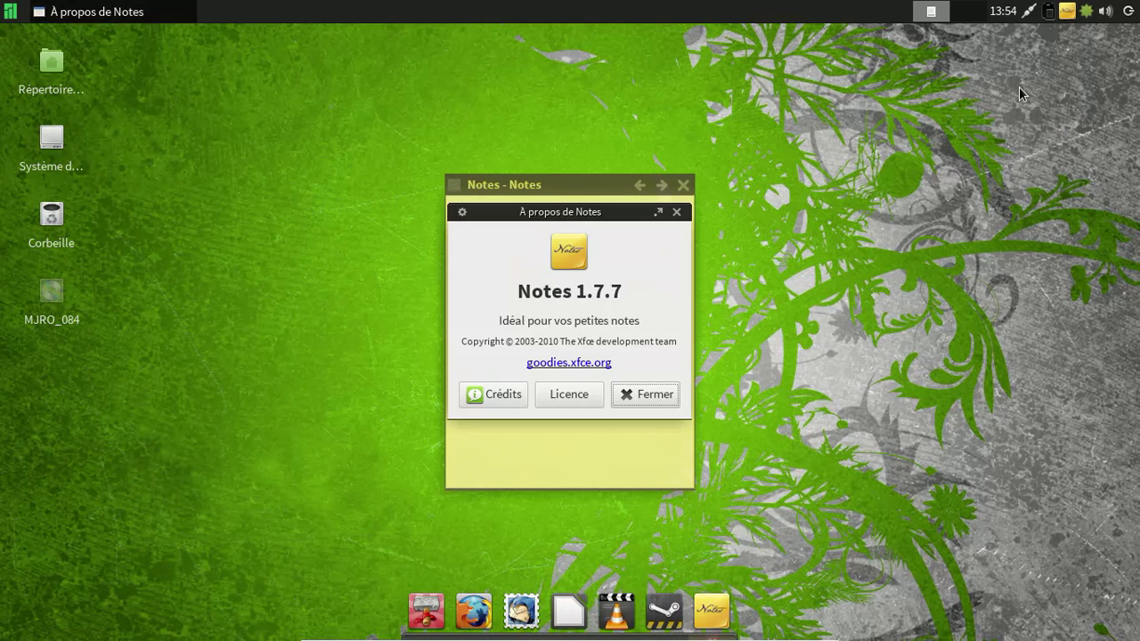
left_click(657, 398)
left_click(678, 187)
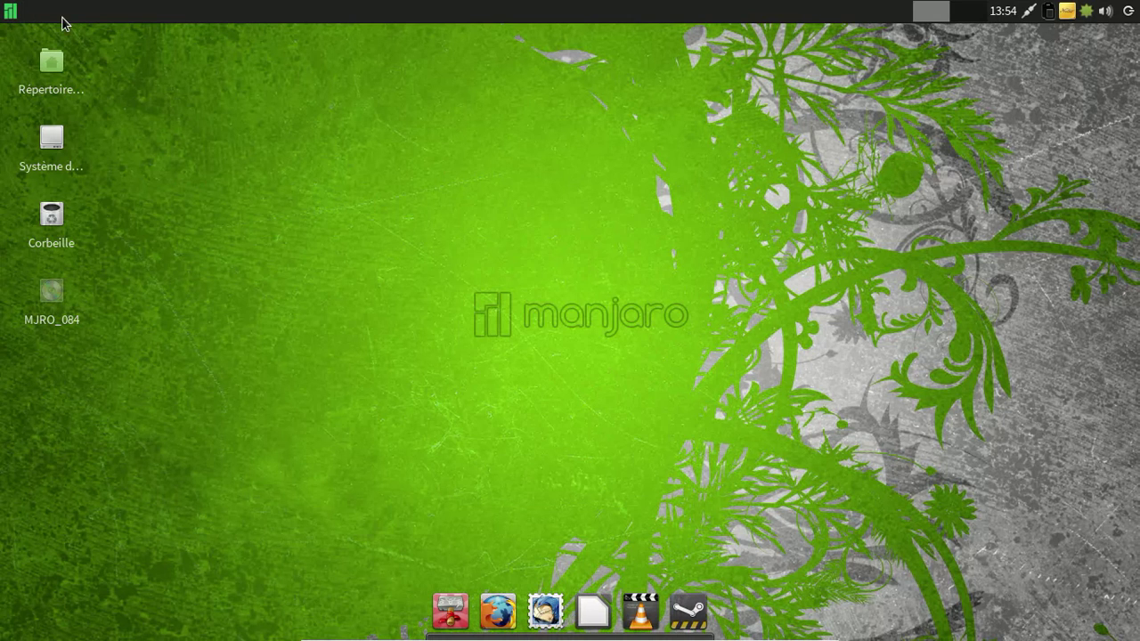
Step: Browse the installed applications by category, including Multimédia, Internet, Développement, Jeux and Système
left_click(12, 13)
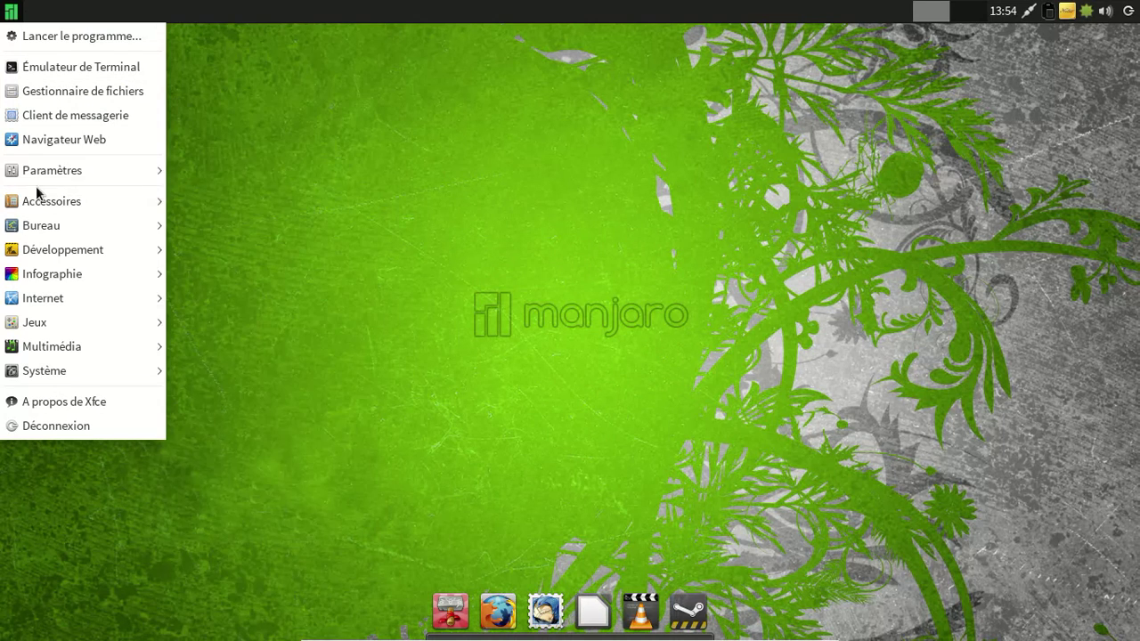
mouse_move(39, 173)
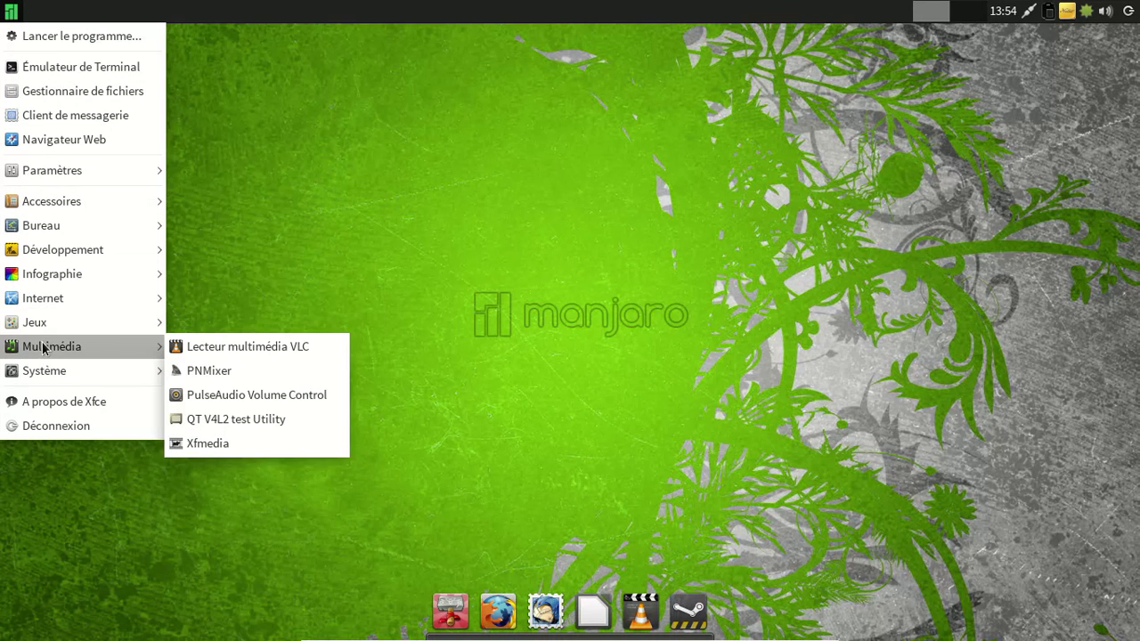
mouse_move(46, 307)
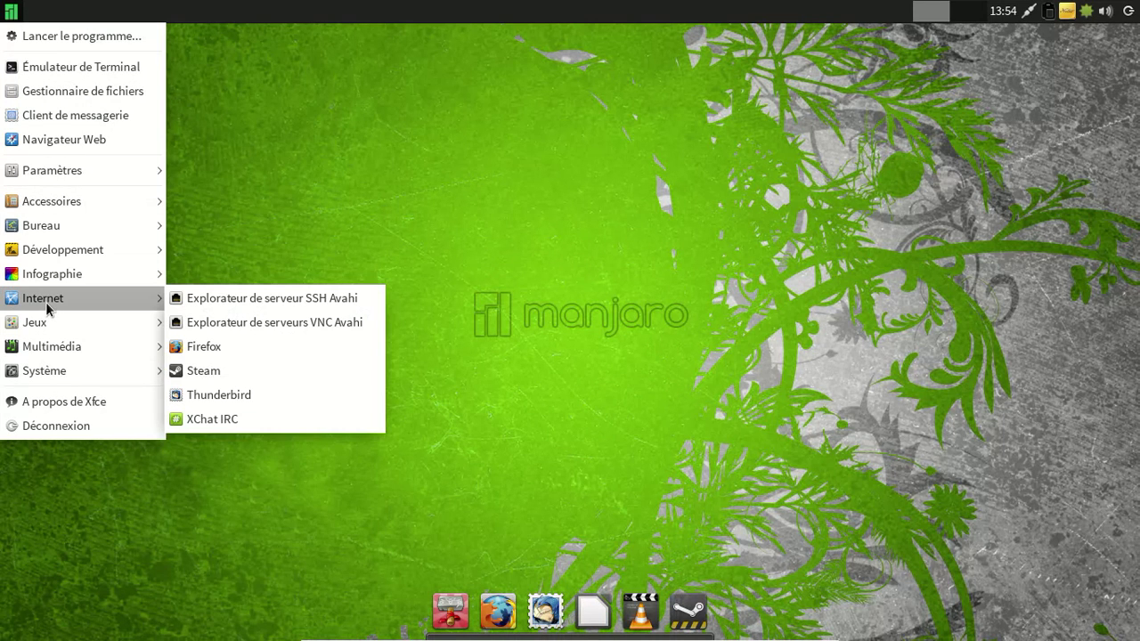
mouse_move(45, 283)
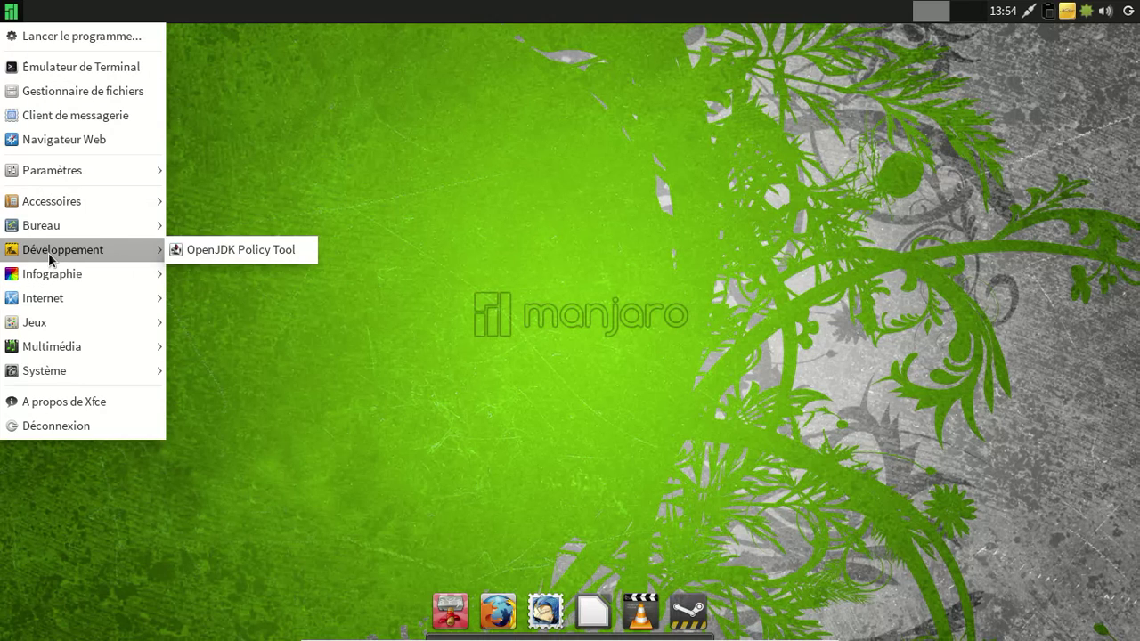
mouse_move(58, 237)
mouse_move(58, 210)
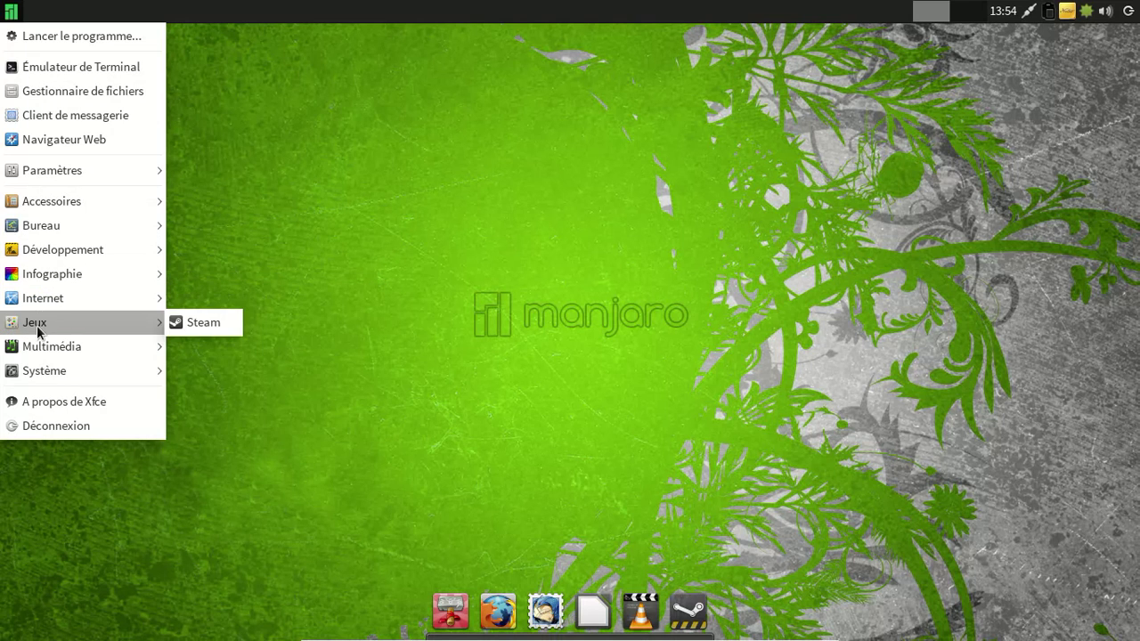
mouse_move(41, 349)
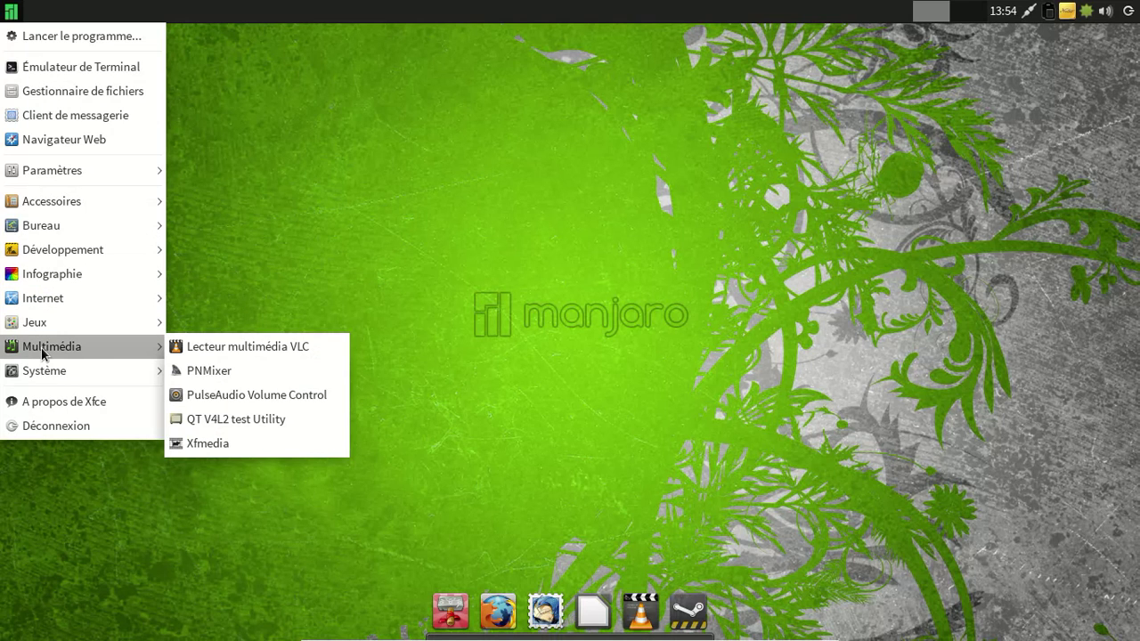
mouse_move(38, 371)
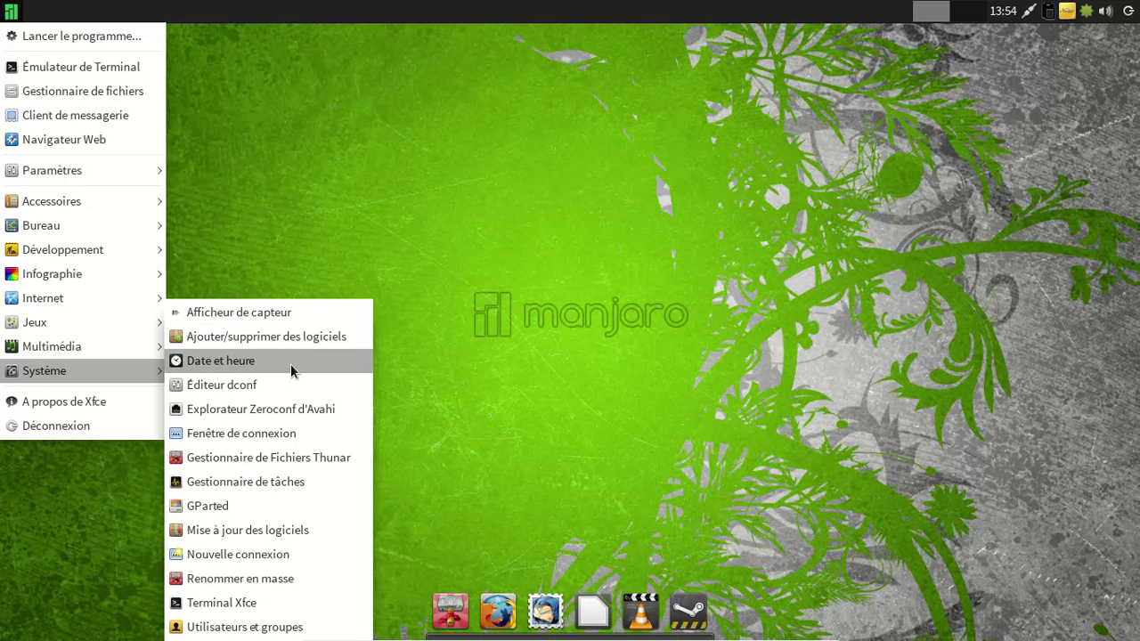
Step: View the version information of the Xfce desktop environment and close its About window
left_click(89, 402)
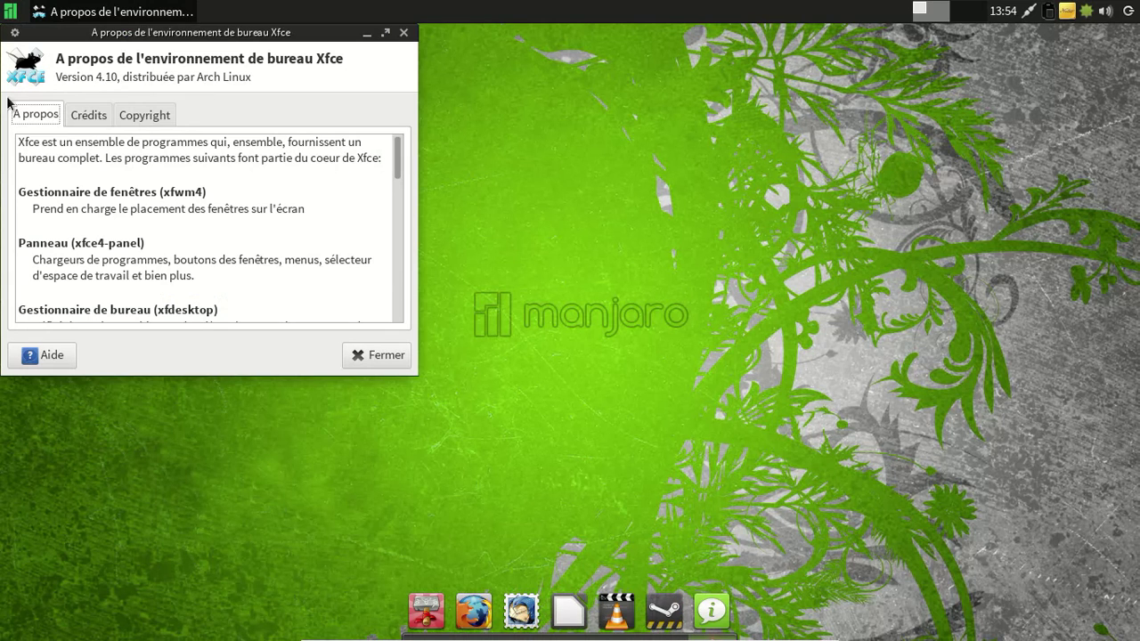
left_click(376, 356)
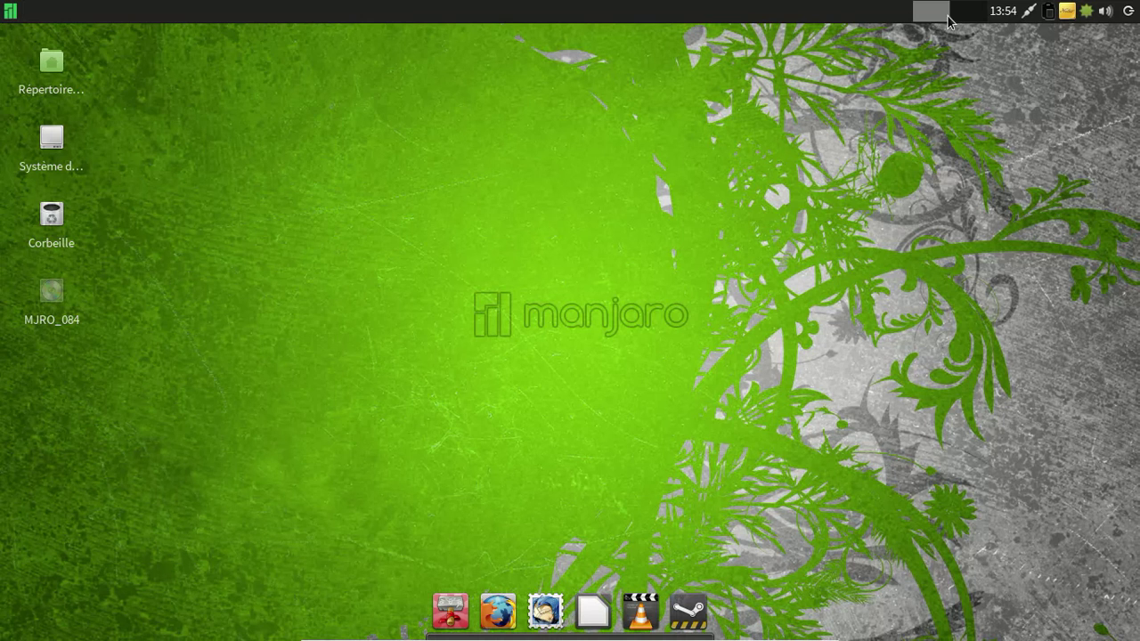
Step: Open the desktop settings manager and display the layout options of the Clavier settings
left_click(10, 14)
mouse_move(98, 171)
left_click(301, 32)
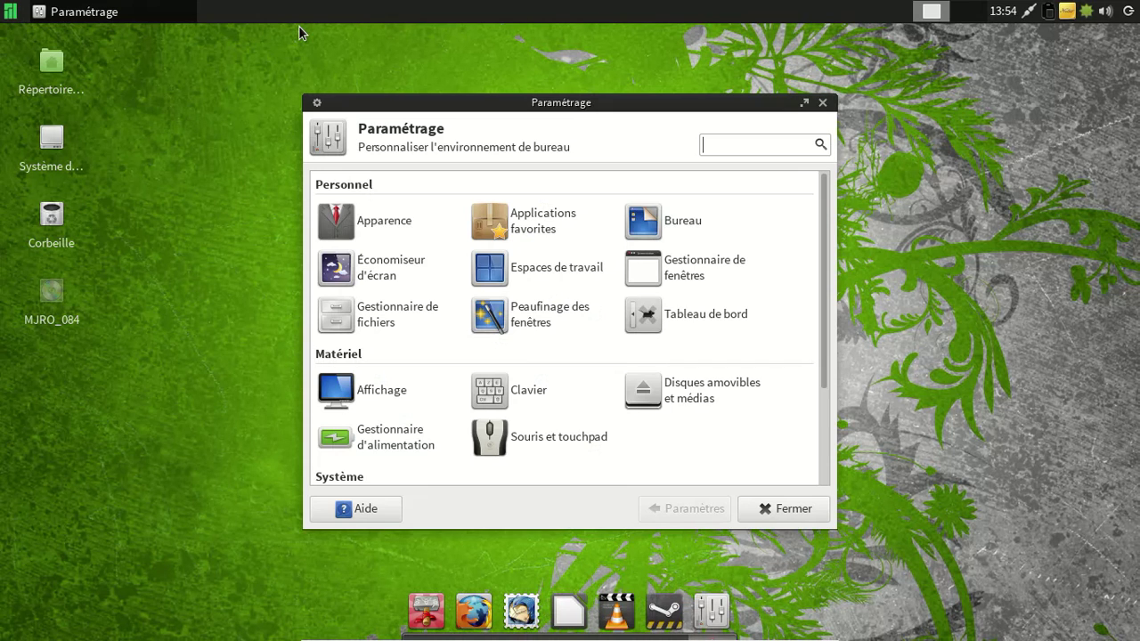
scroll(831, 245, "down", 3)
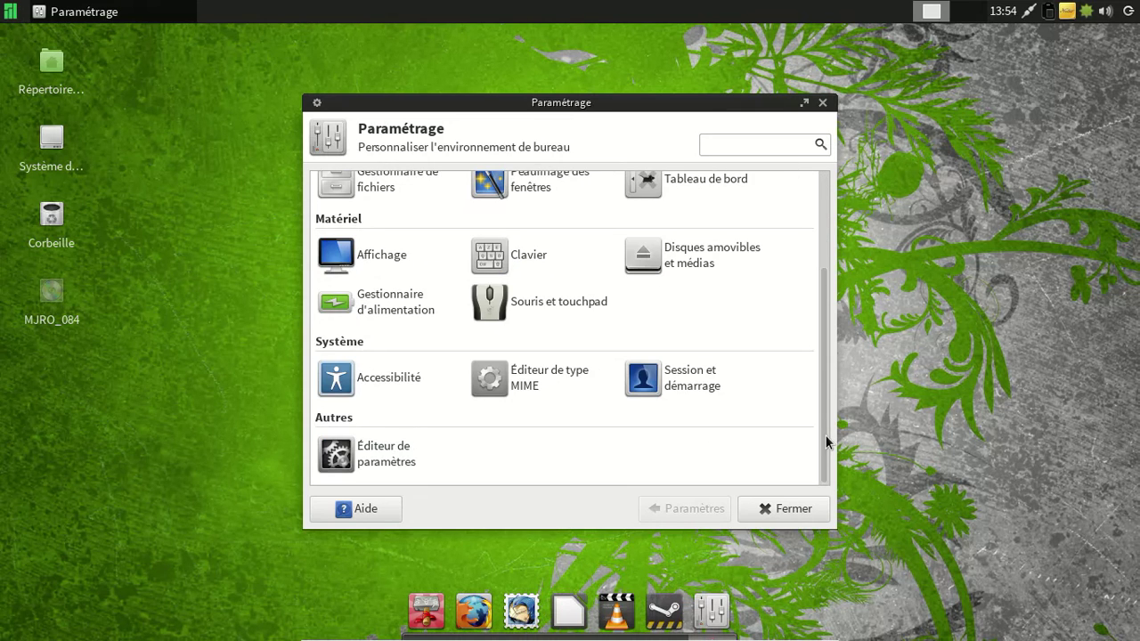
left_click(511, 255)
left_click(563, 187)
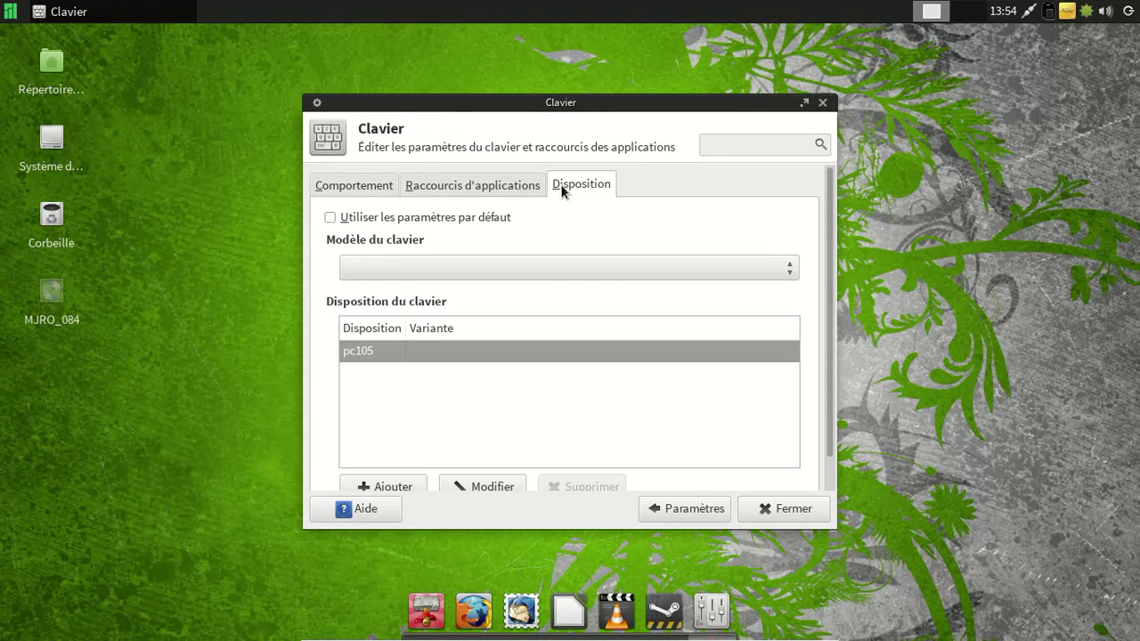
Step: Set the keyboard model to PC générique 105 touches (intl)
left_click(449, 269)
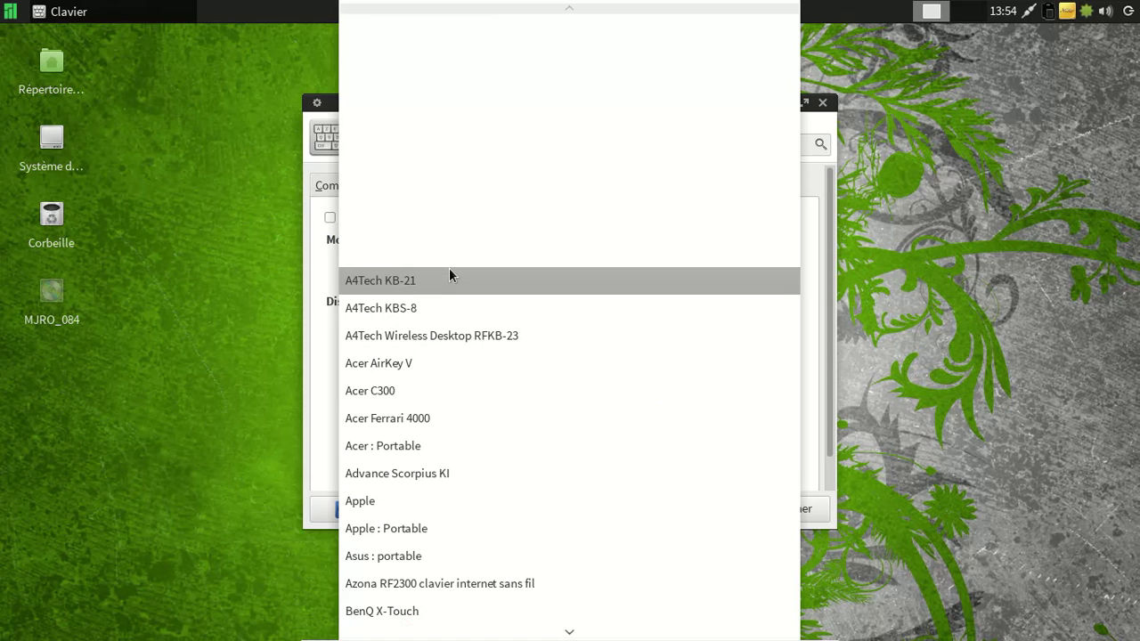
mouse_move(552, 634)
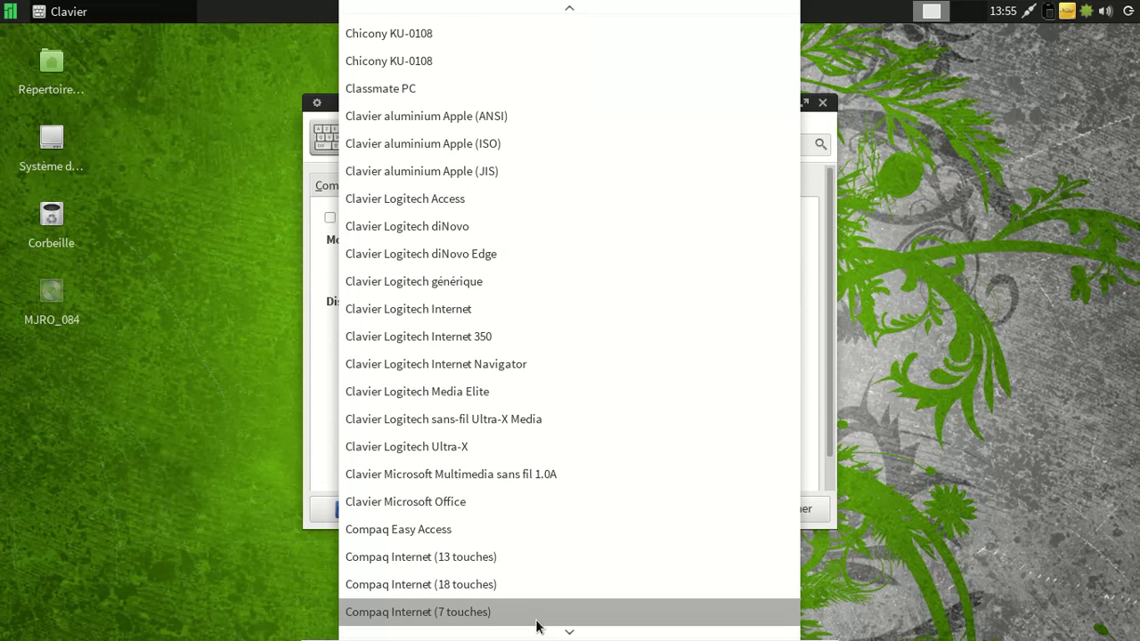
scroll(531, 610, "down", 5)
scroll(532, 610, "down", 5)
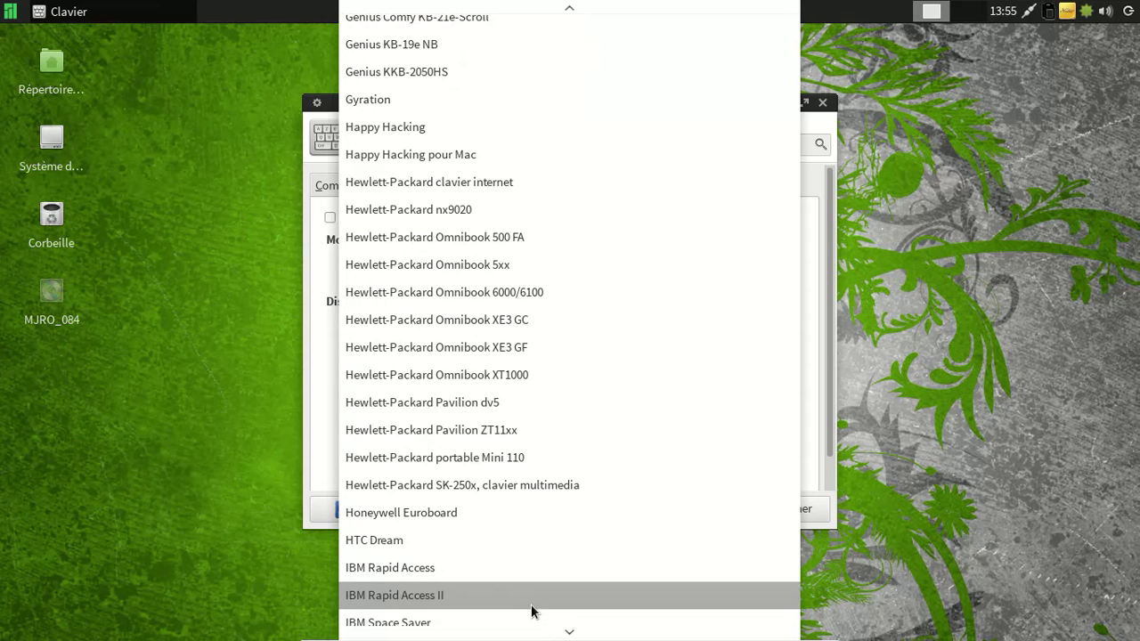
scroll(532, 610, "down", 5)
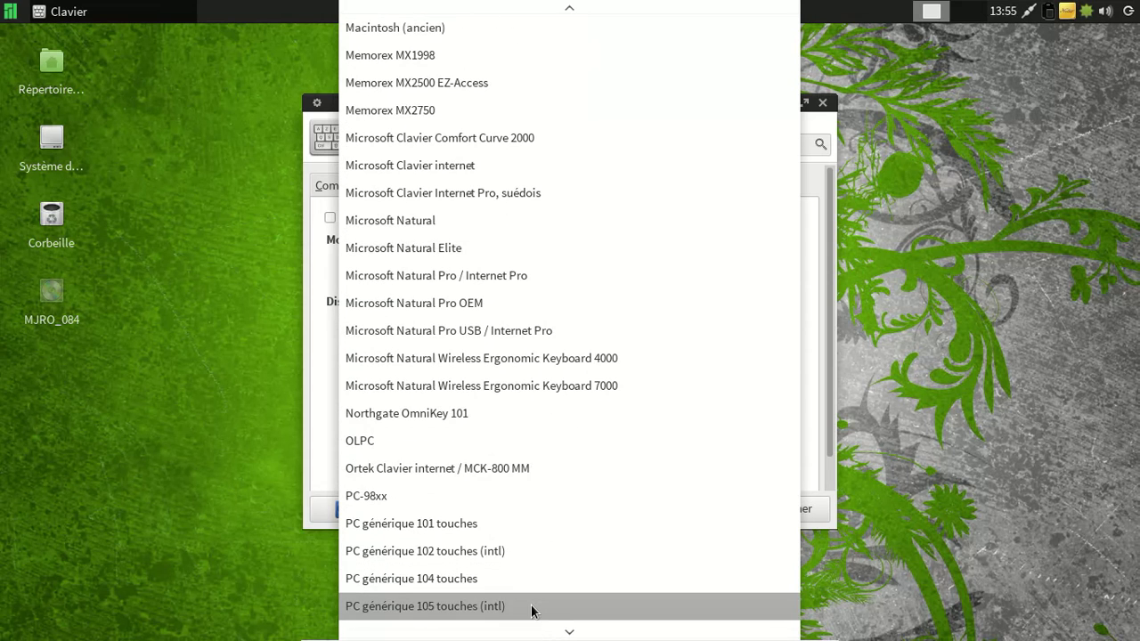
left_click(532, 610)
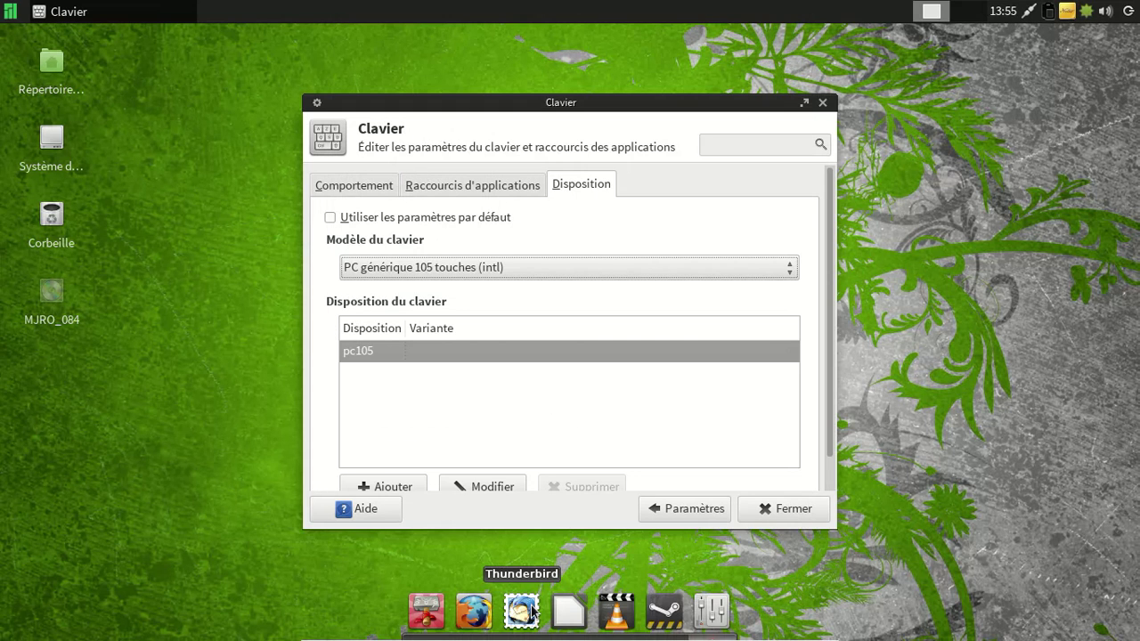
Step: Try to change the pc105 keyboard layout entry to Français
left_click(497, 486)
type("fr")
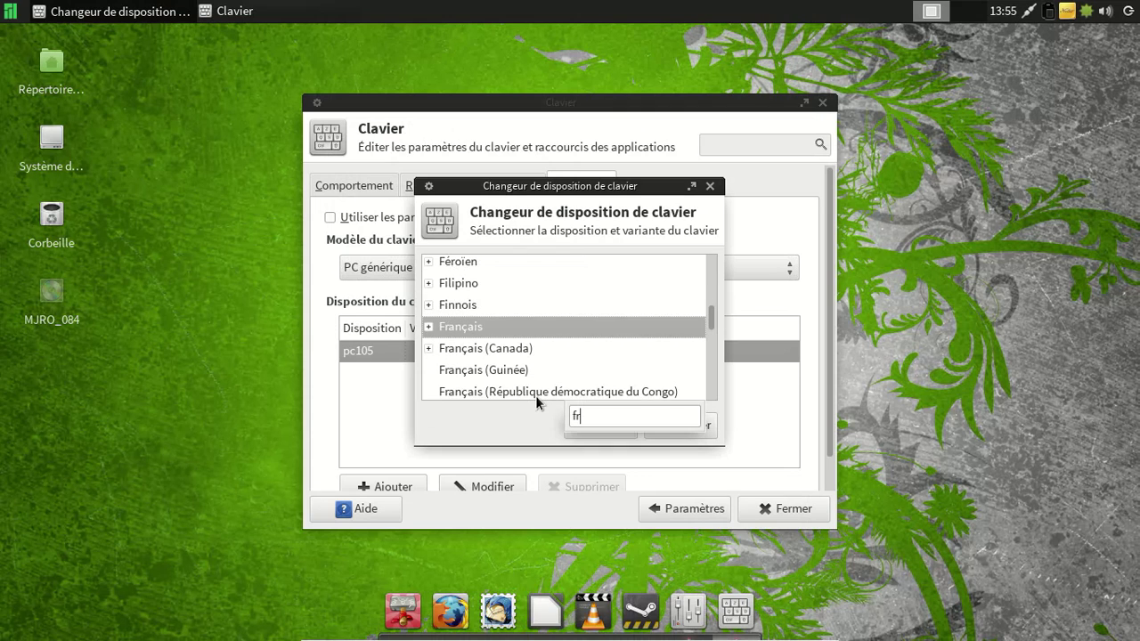
key("Return")
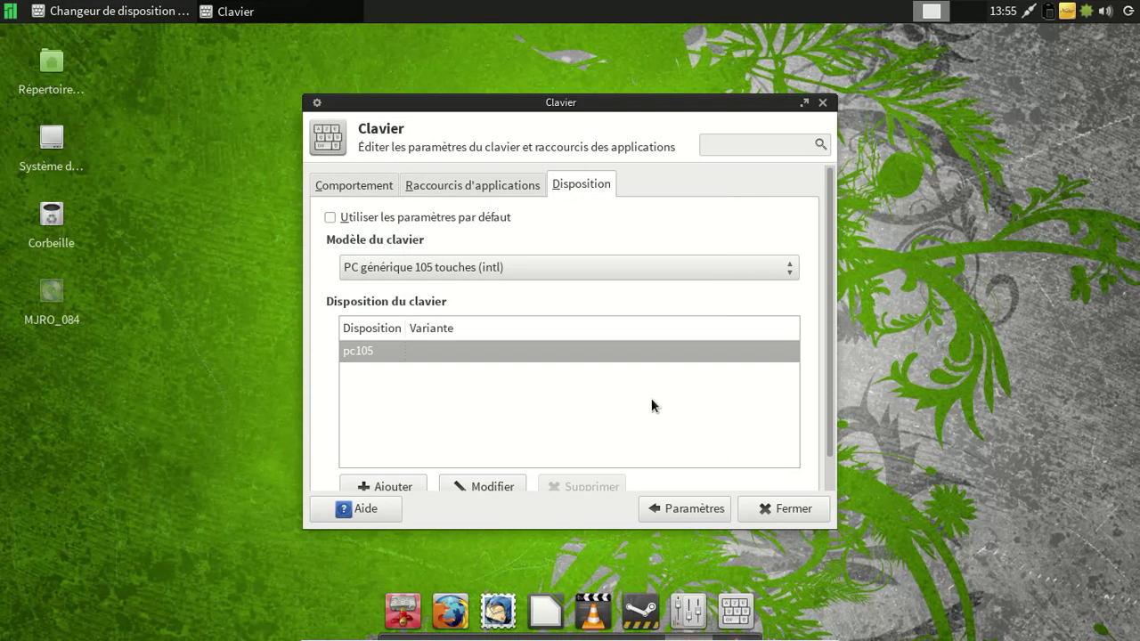
left_click(489, 486)
left_click(406, 485)
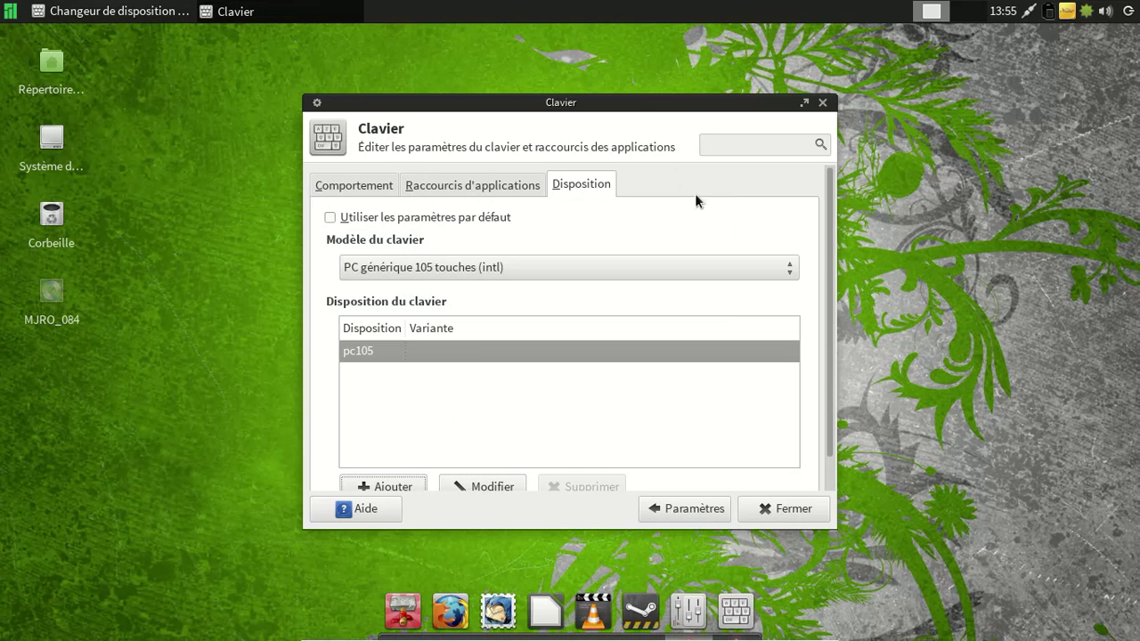
Step: Move the Clavier window aside, return to the settings overview and reopen the keyboard layout options
left_click_drag(638, 107, 573, 76)
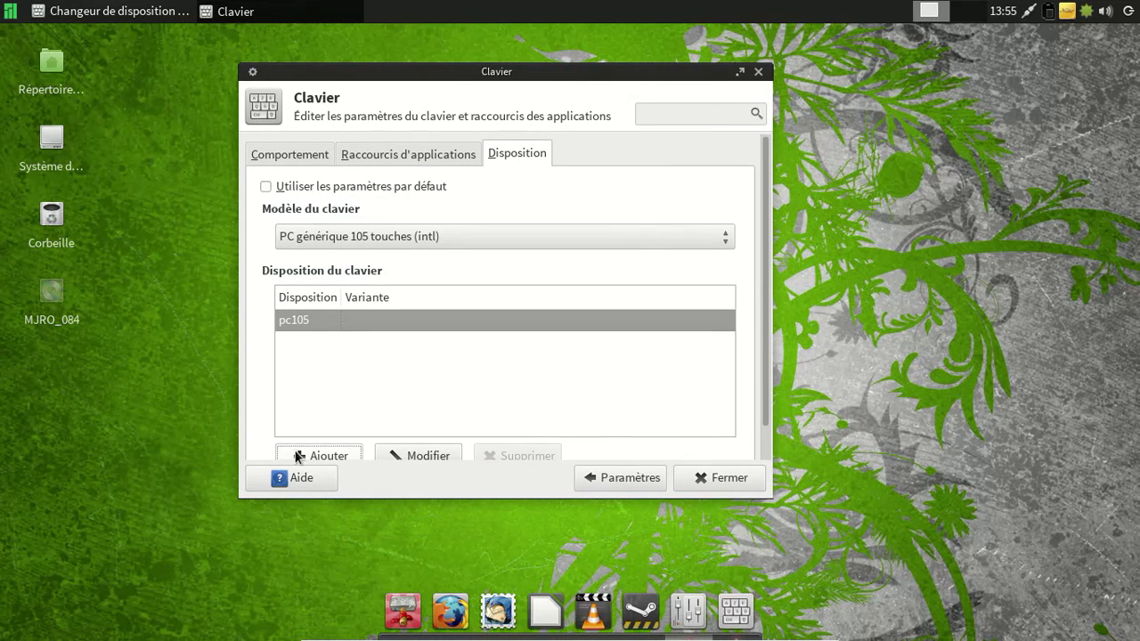
left_click(645, 481)
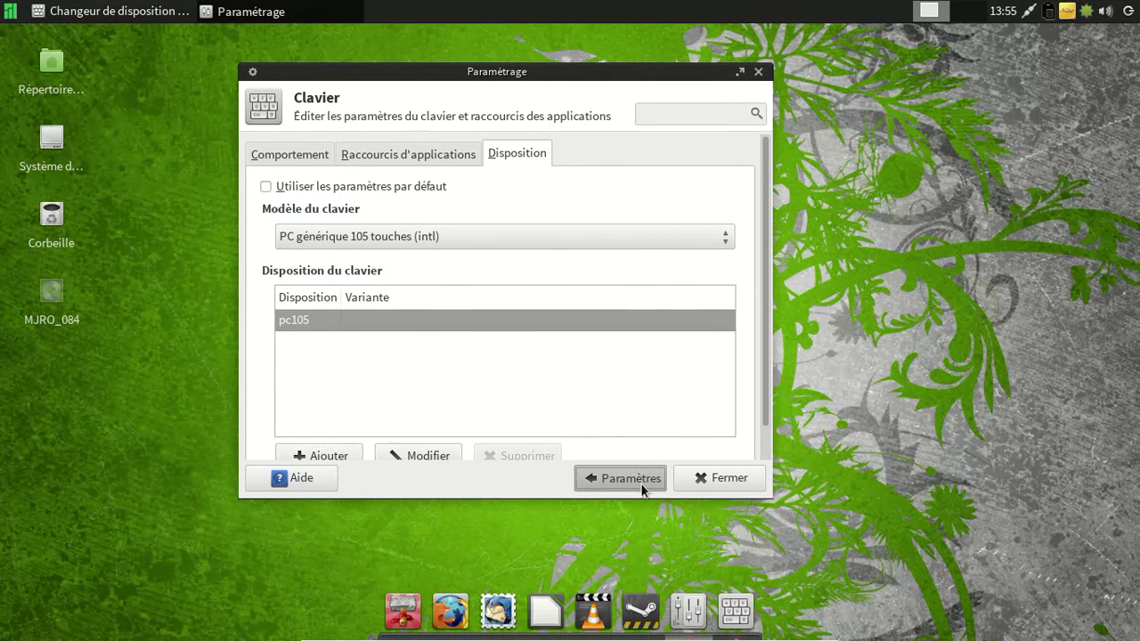
left_click(463, 223)
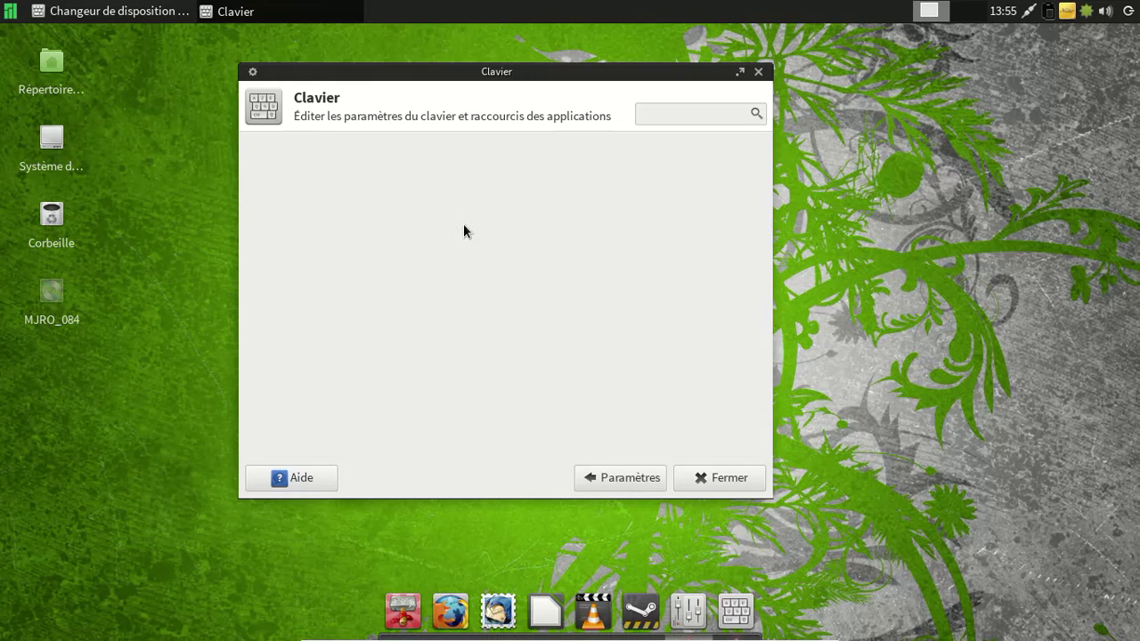
left_click(520, 154)
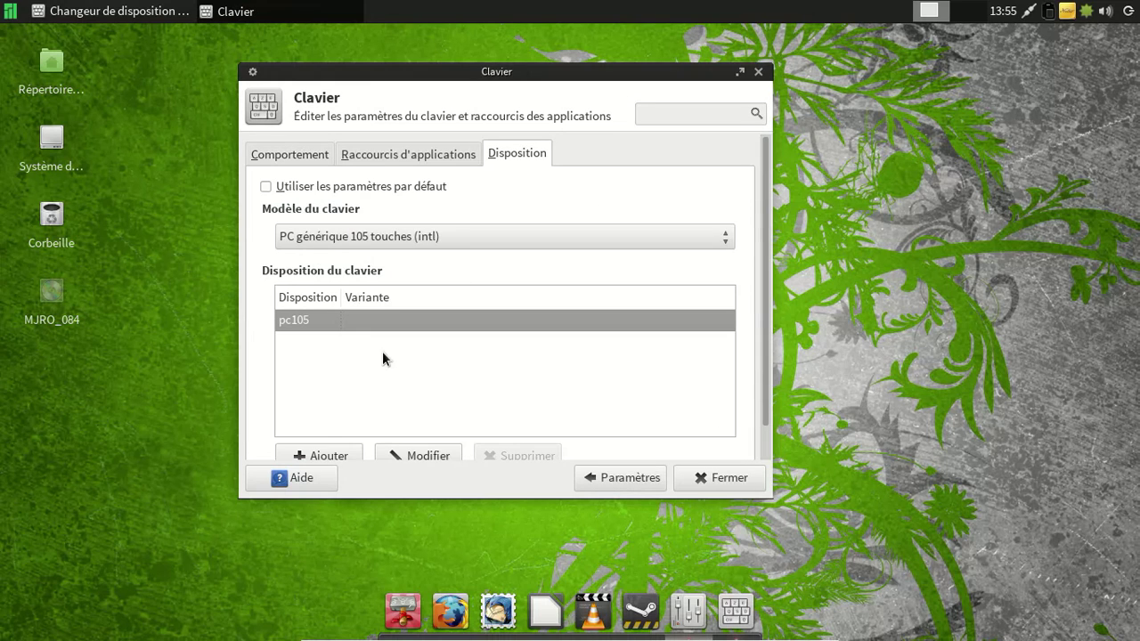
Step: Add the Français layout to the keyboard layout list
left_click(324, 454)
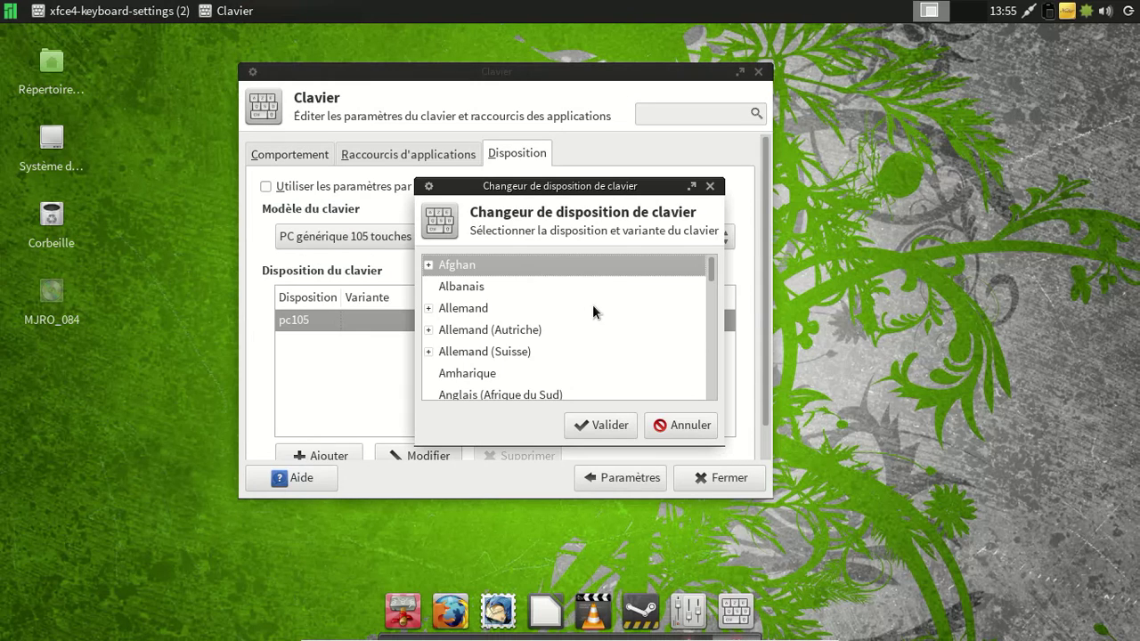
type("fra")
left_click(500, 334)
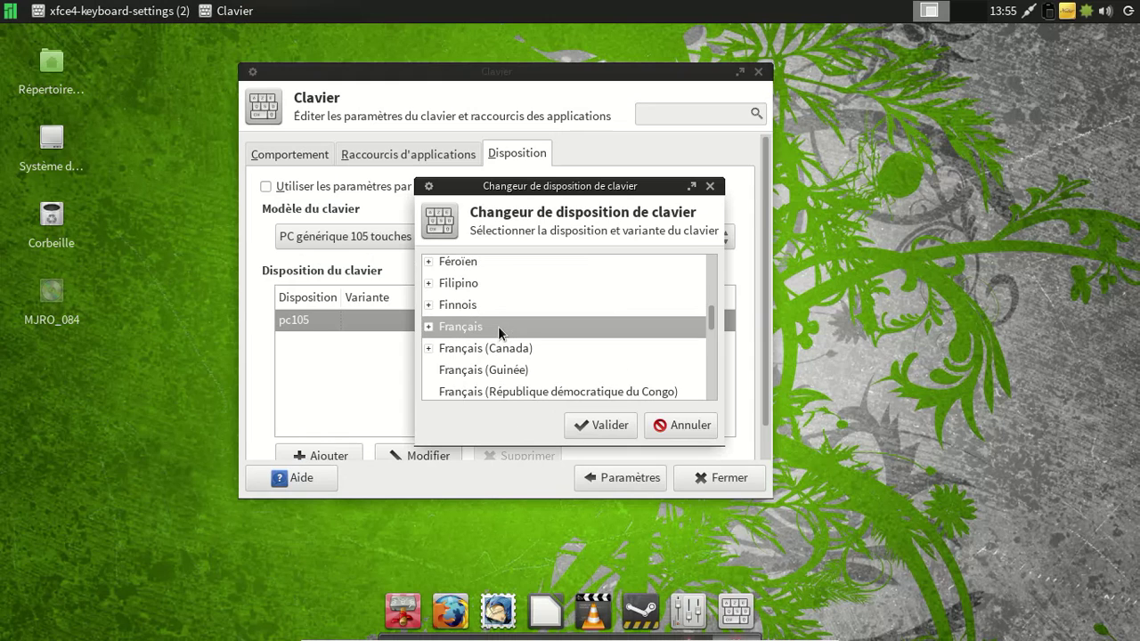
left_click(610, 425)
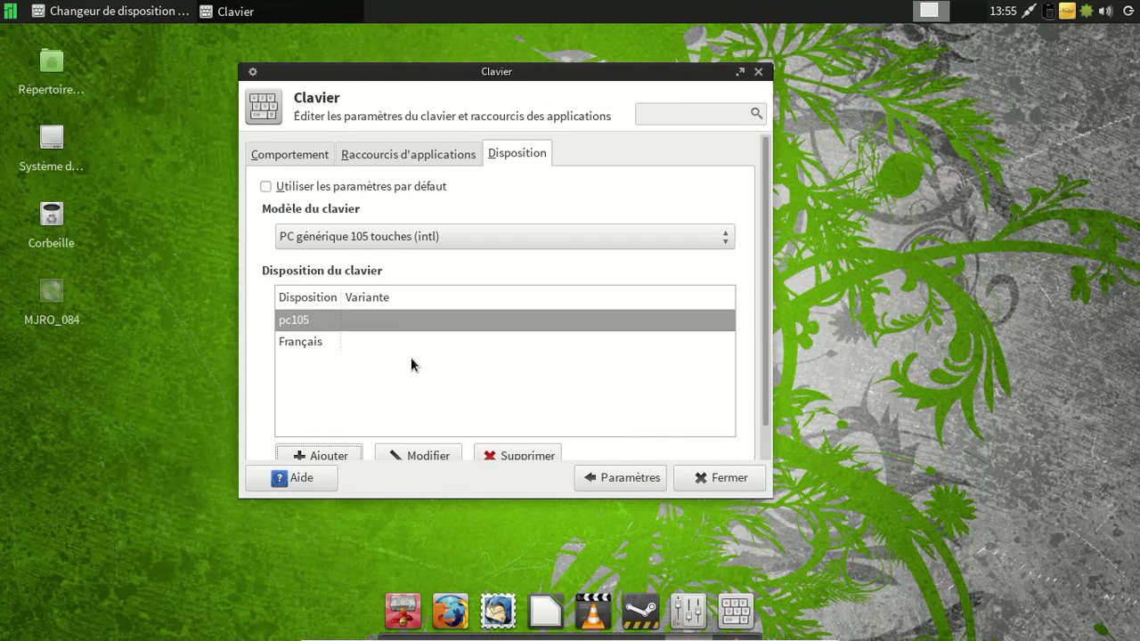
Step: Remove the pc105 layout, then close the keyboard settings and cancel the leftover layout chooser
left_click(505, 454)
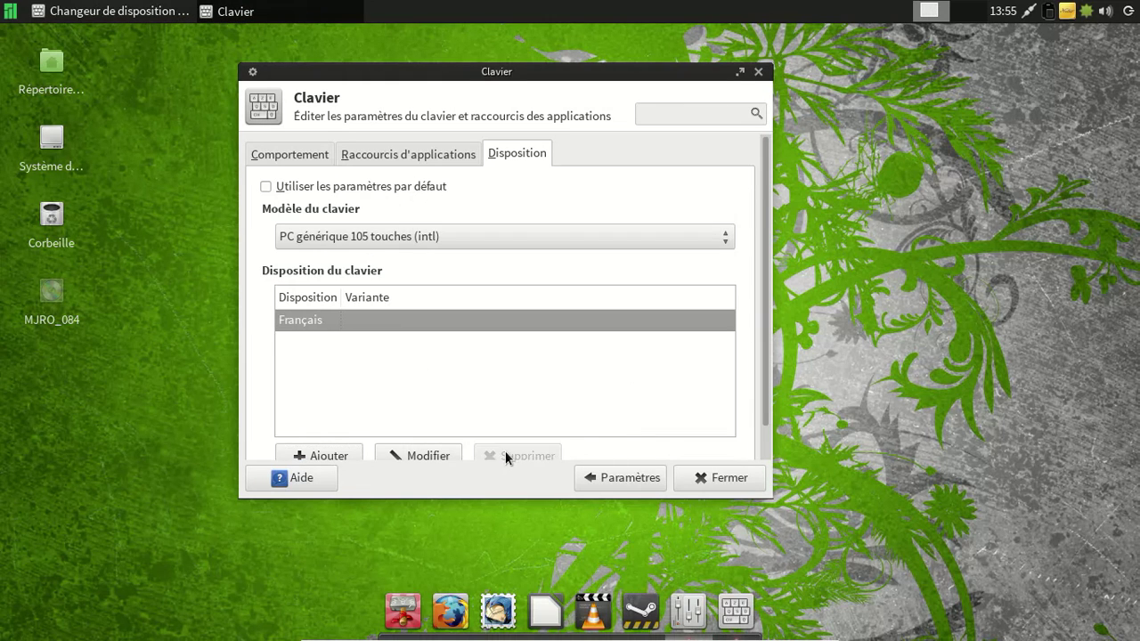
left_click(713, 480)
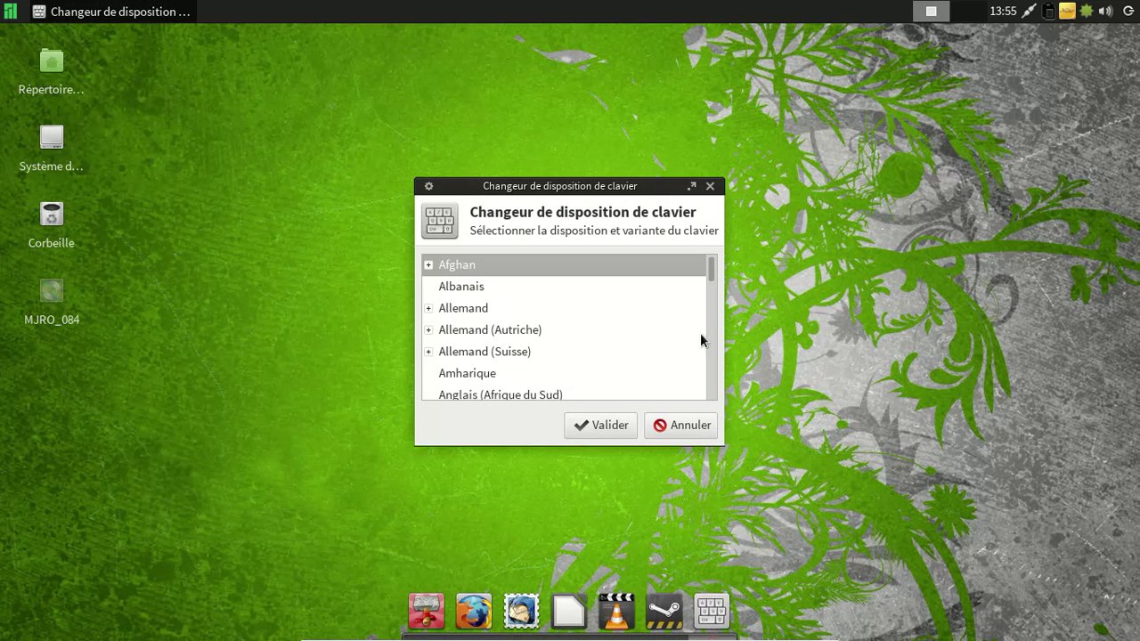
left_click(669, 426)
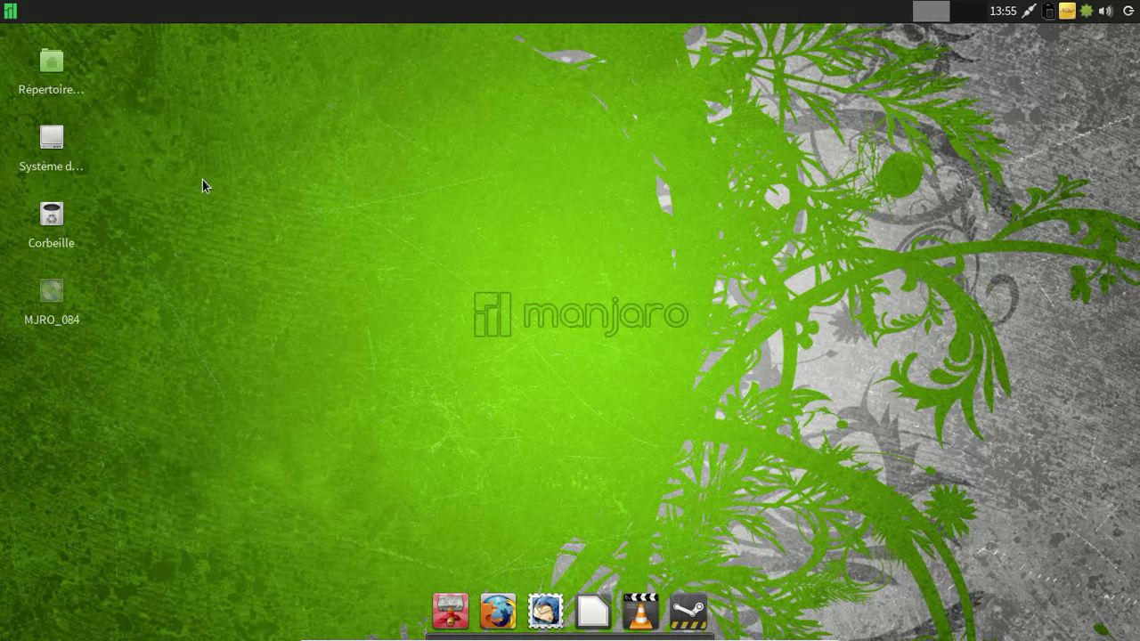
Step: Launch the terminal emulator, view its version information and close the About dialog
left_click(7, 9)
left_click(34, 73)
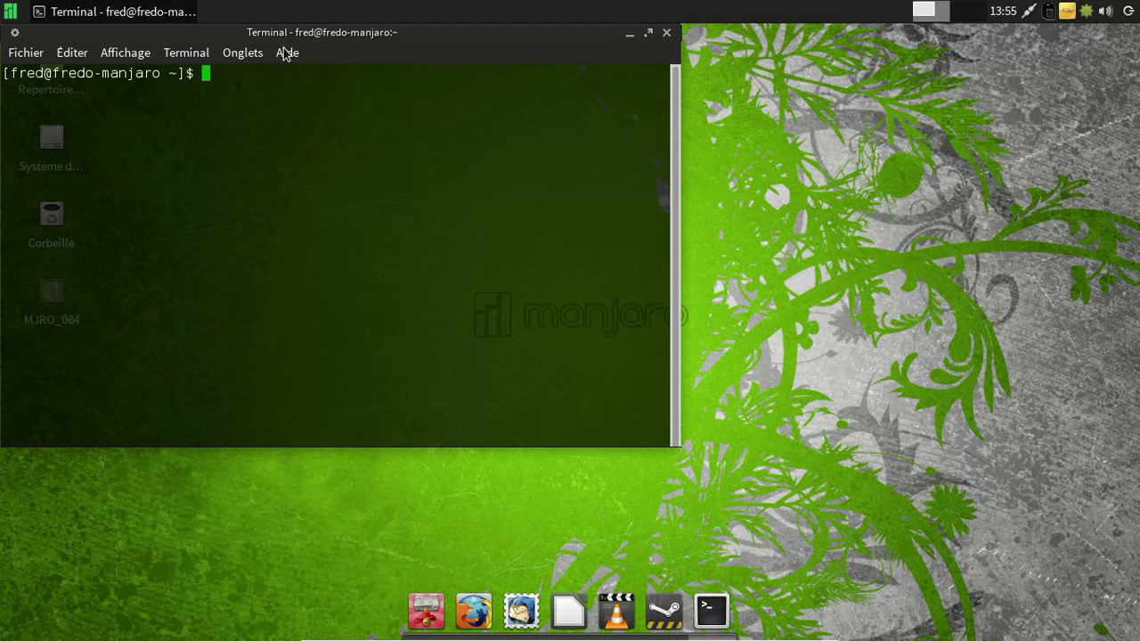
left_click(289, 54)
left_click(308, 103)
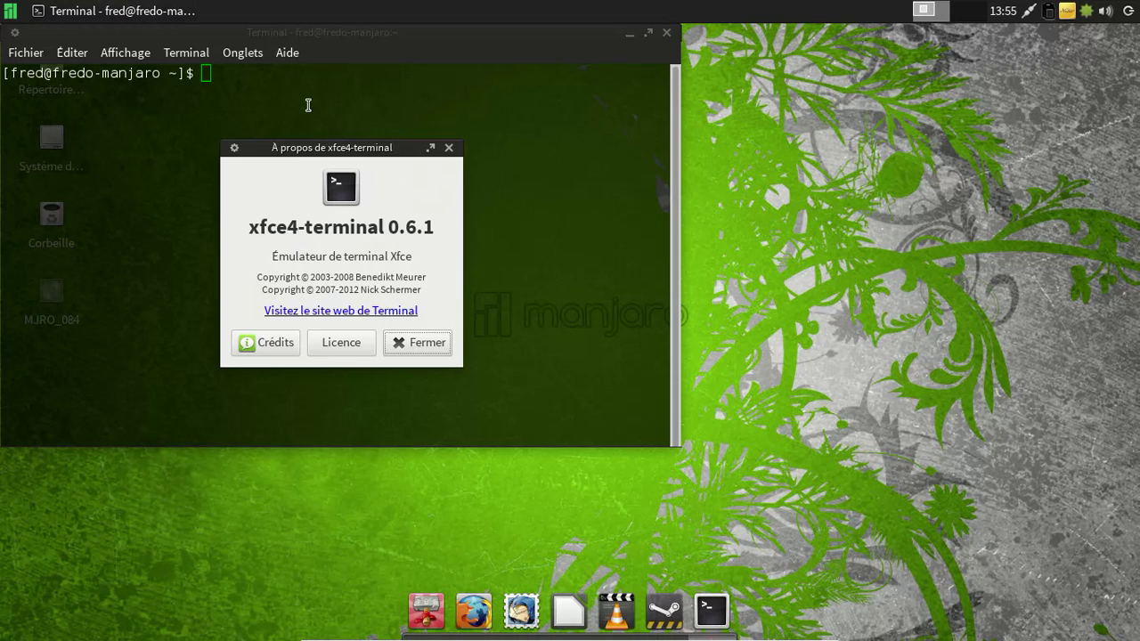
left_click(447, 340)
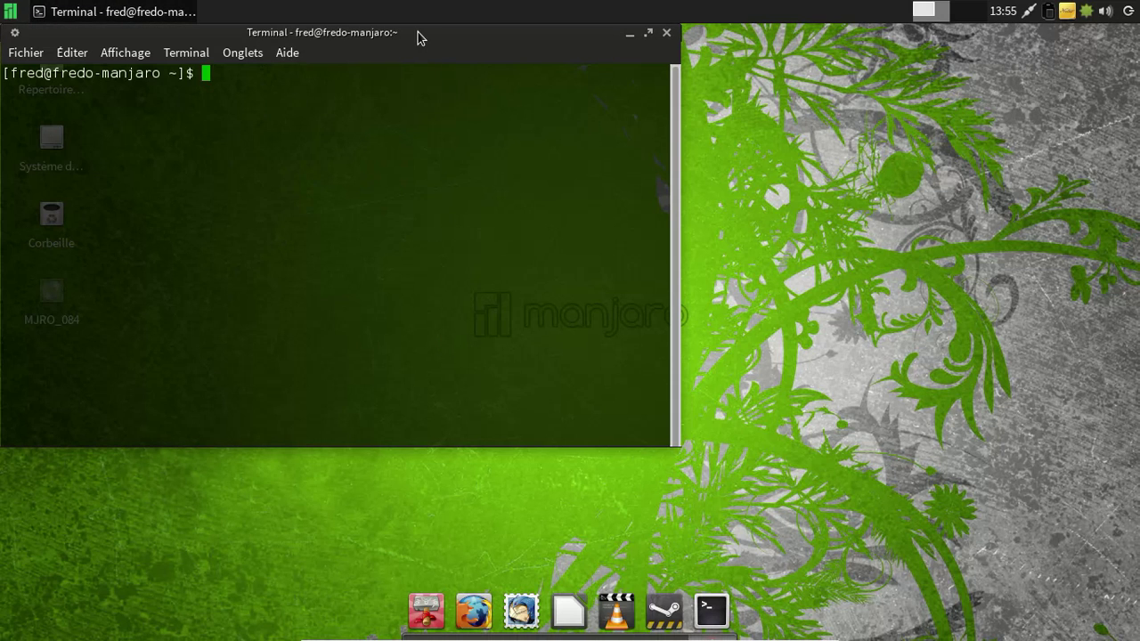
Step: Move the terminal window toward the middle of the desktop and display the kernel information with uname -a
left_click_drag(420, 37, 692, 87)
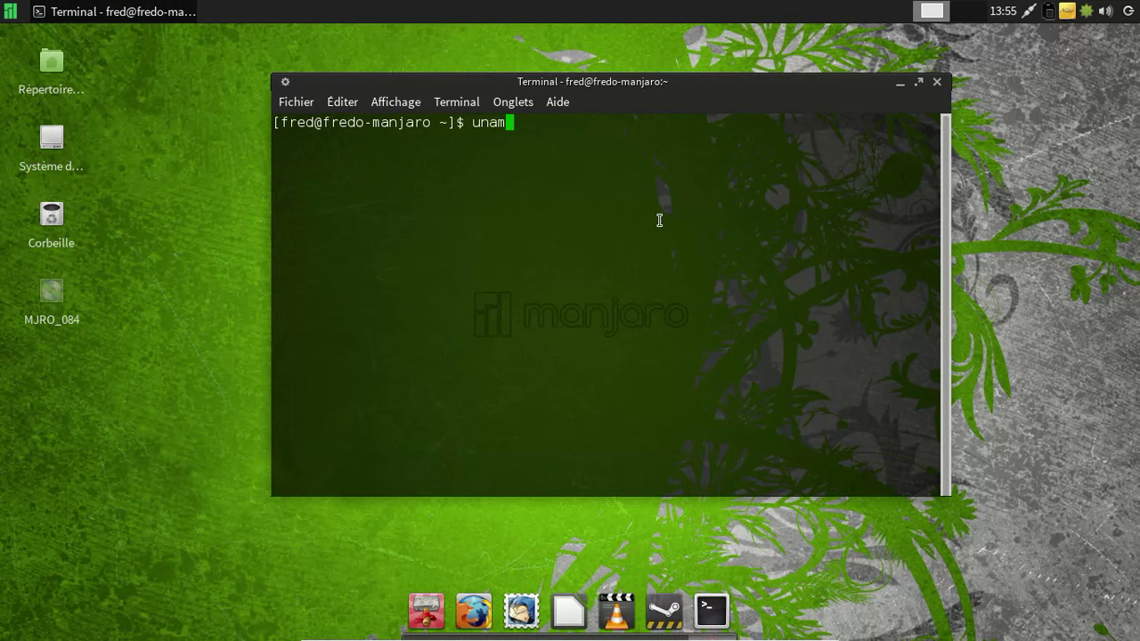
key("Return")
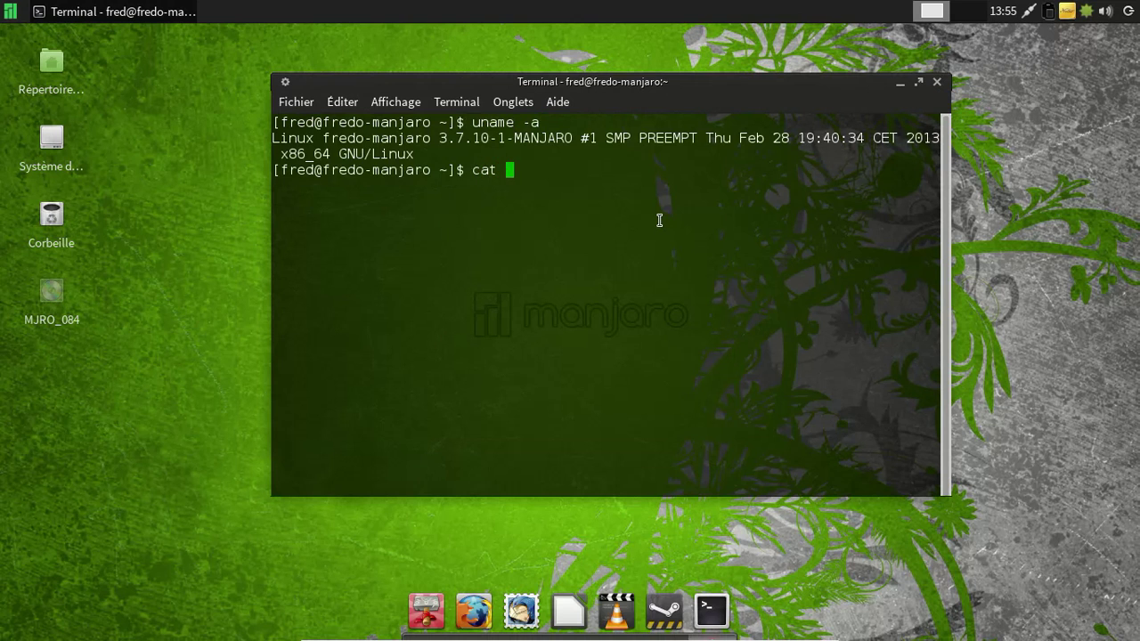
Step: Display the distribution release details by printing /etc/lsb-release in the terminal
type("cat /etc/ls")
key("Tab")
key("Return")
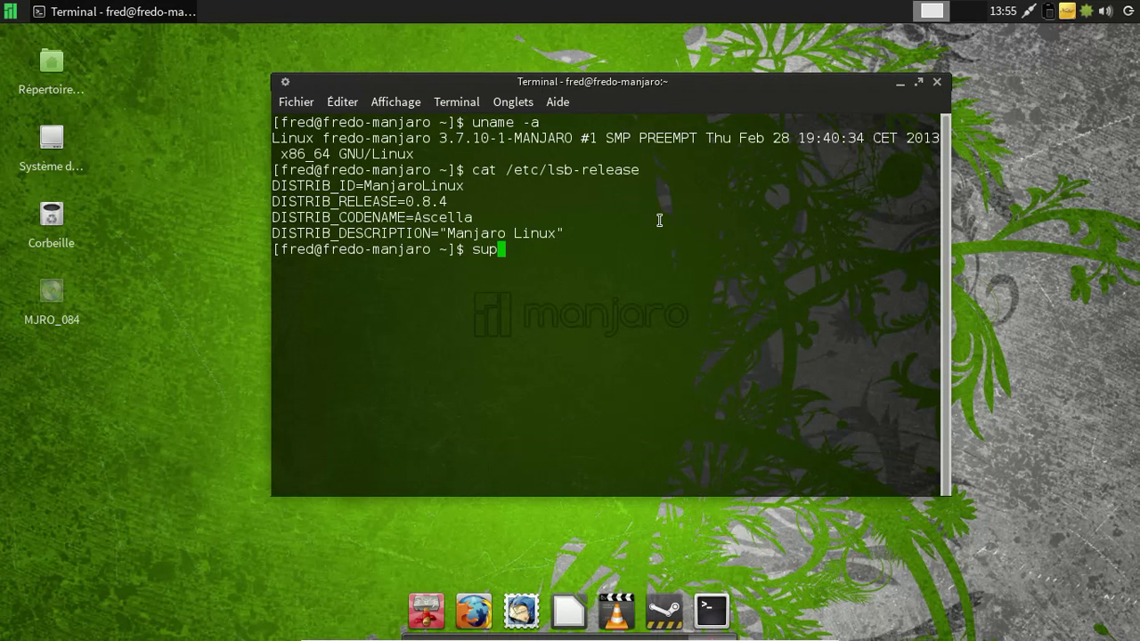
Step: Refresh the package databases with sudo pacman -Syy, entering the account password for authorization
type("sudo pacman -Syy")
key("Return")
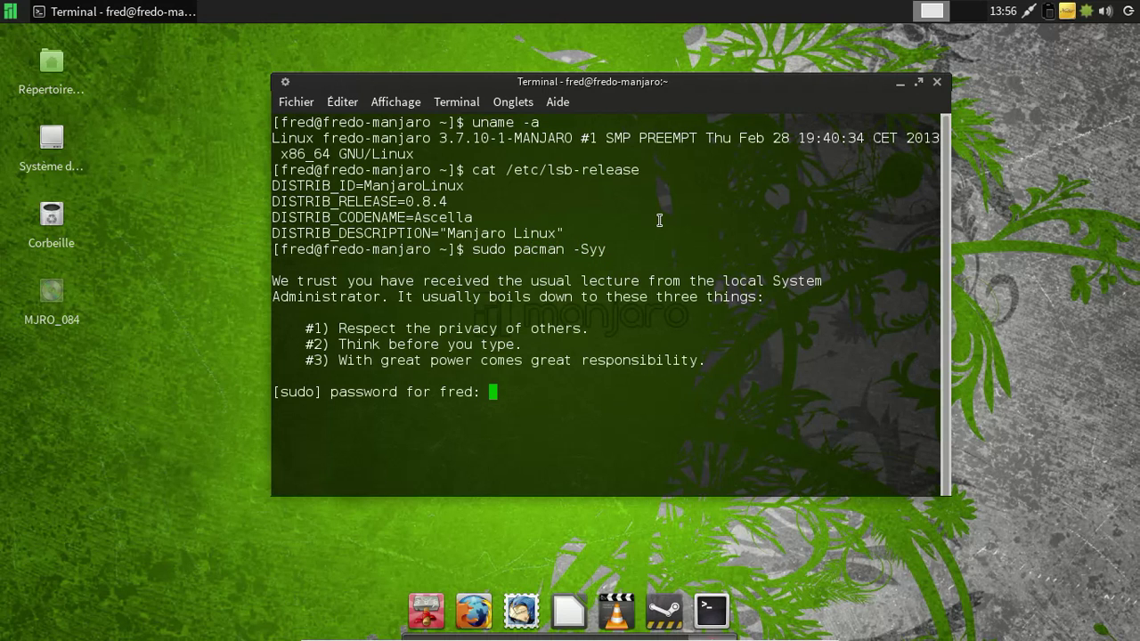
key("Return")
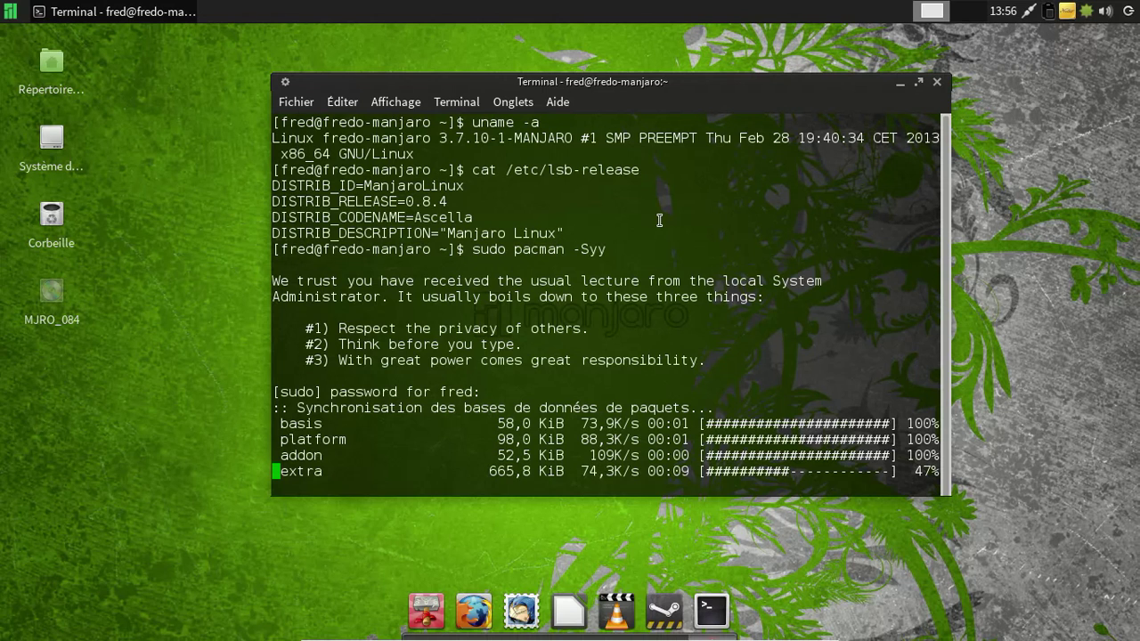
Step: Launch Steam, accept its install agreement, and move its update window clear of the terminal's command output
left_click(663, 613)
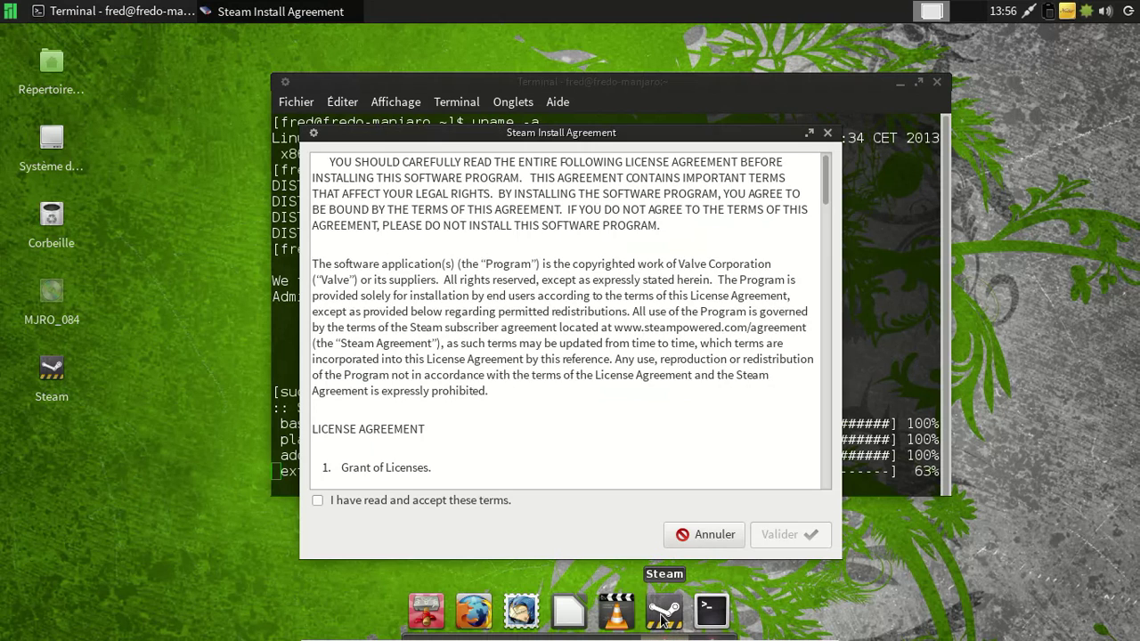
left_click(791, 540)
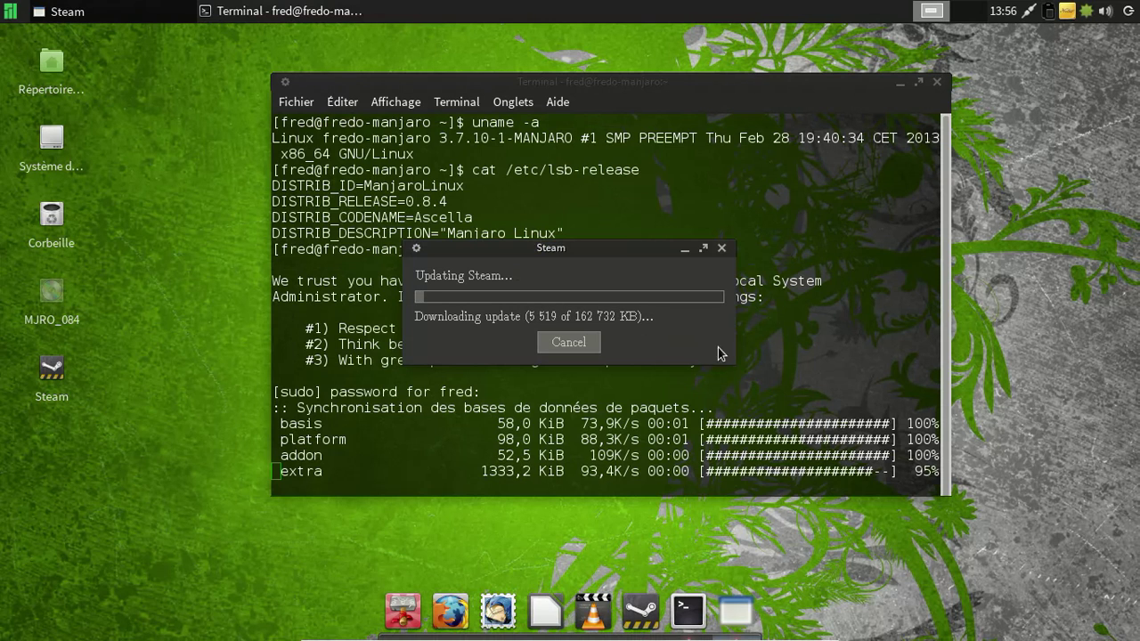
left_click_drag(573, 250, 939, 322)
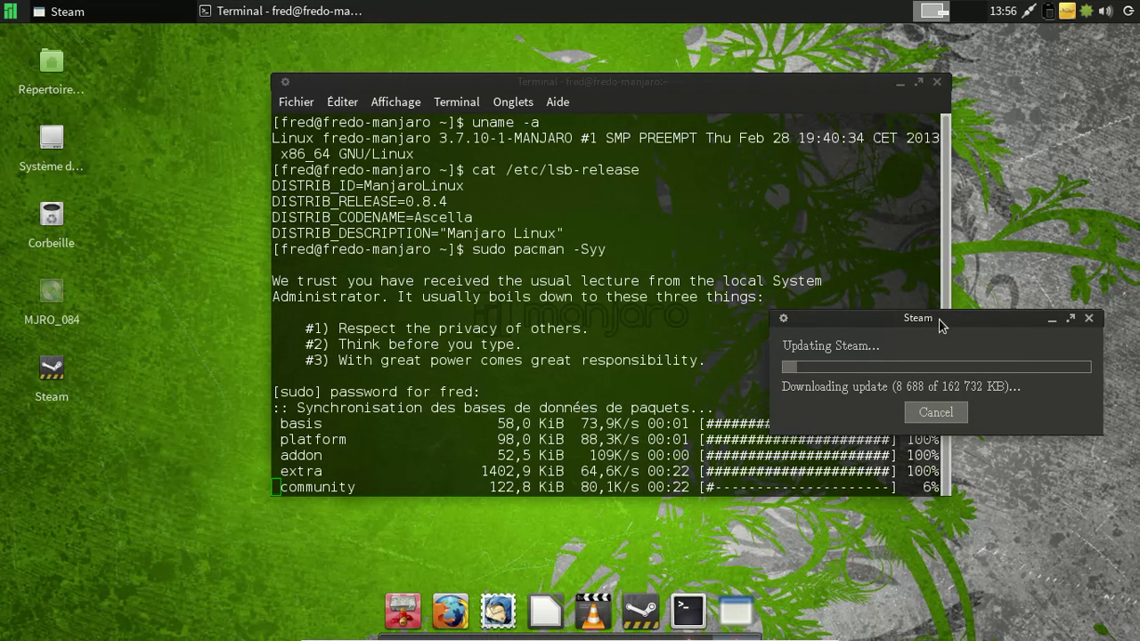
left_click(773, 95)
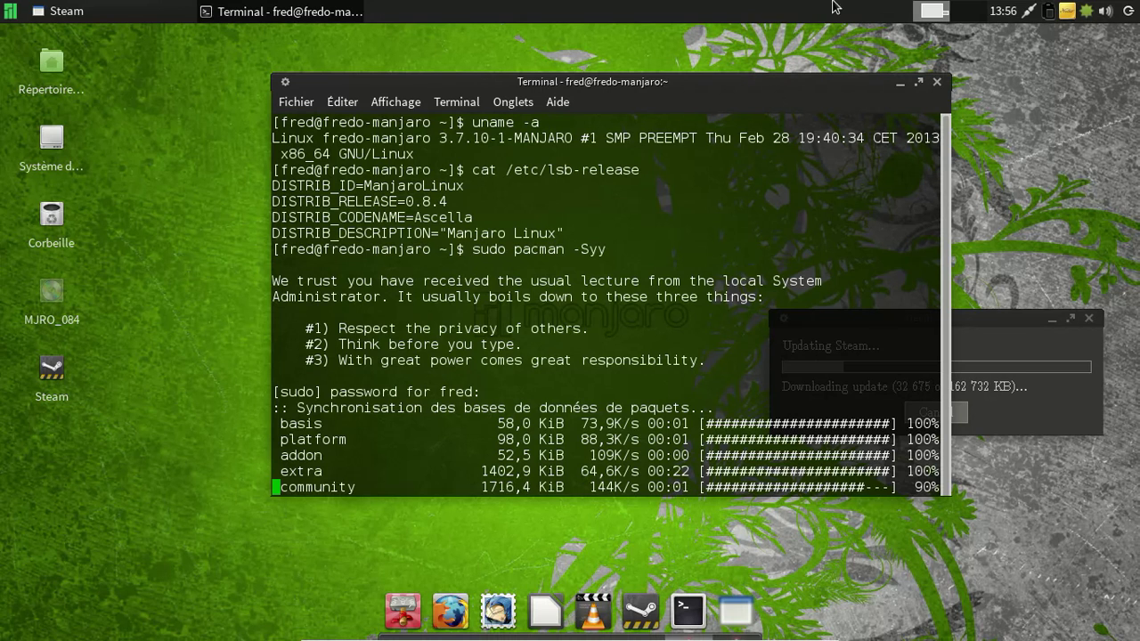
Step: Remove the Notes plugin from the desktop panel
right_click(1064, 14)
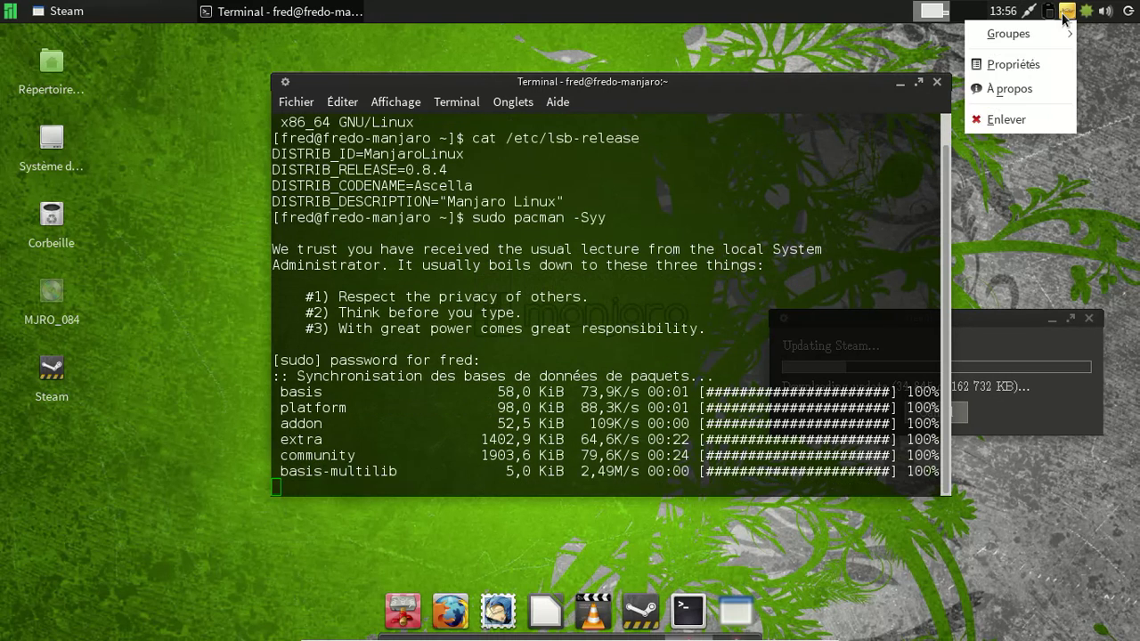
left_click(1029, 119)
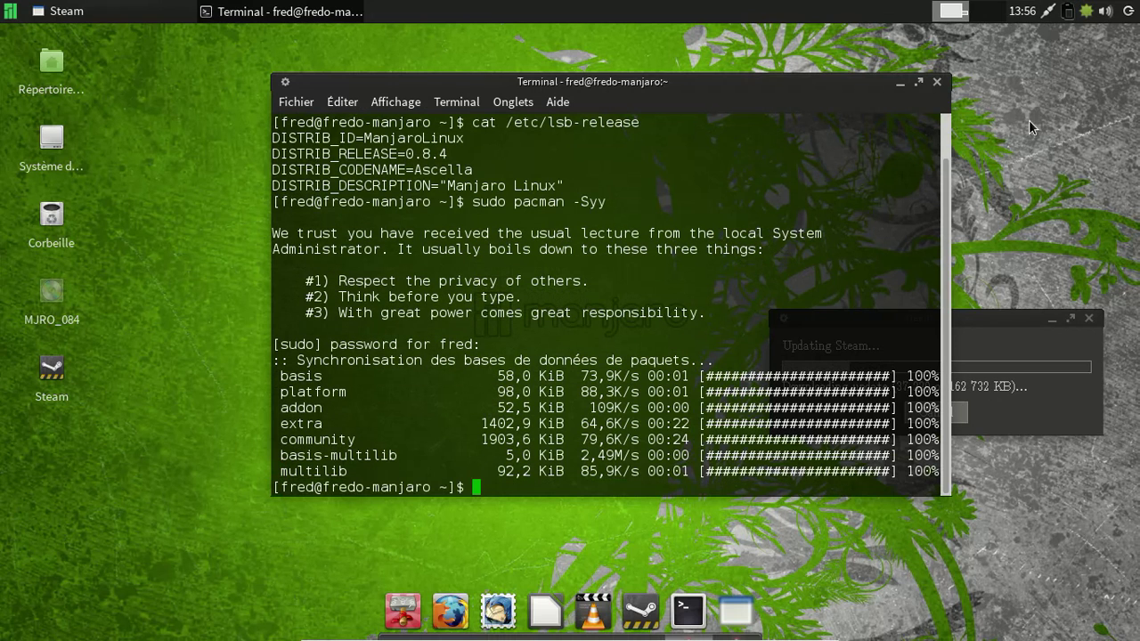
Step: Browse the list of plugins that can be added to the panel, then close it without adding any
right_click(869, 14)
mouse_move(931, 138)
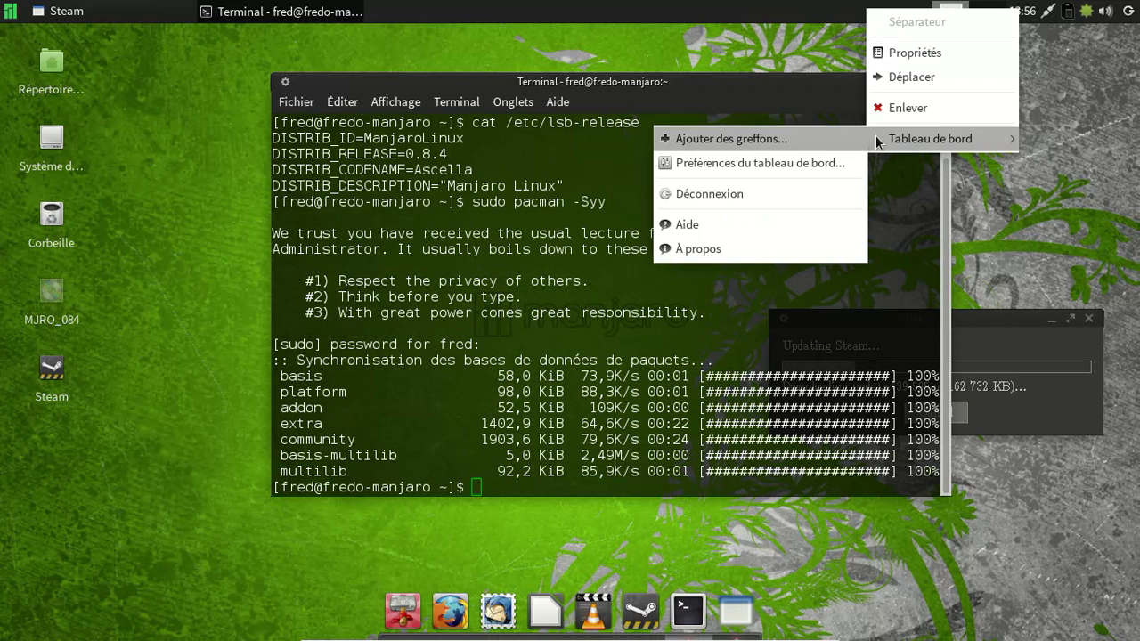
left_click(876, 134)
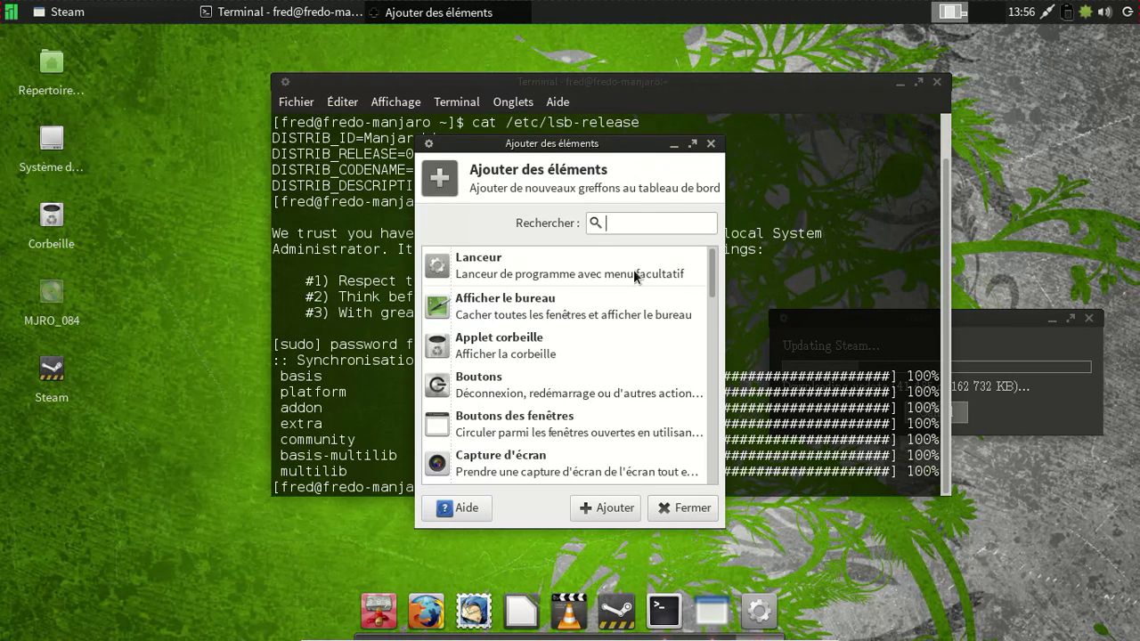
scroll(654, 310, "down", 15)
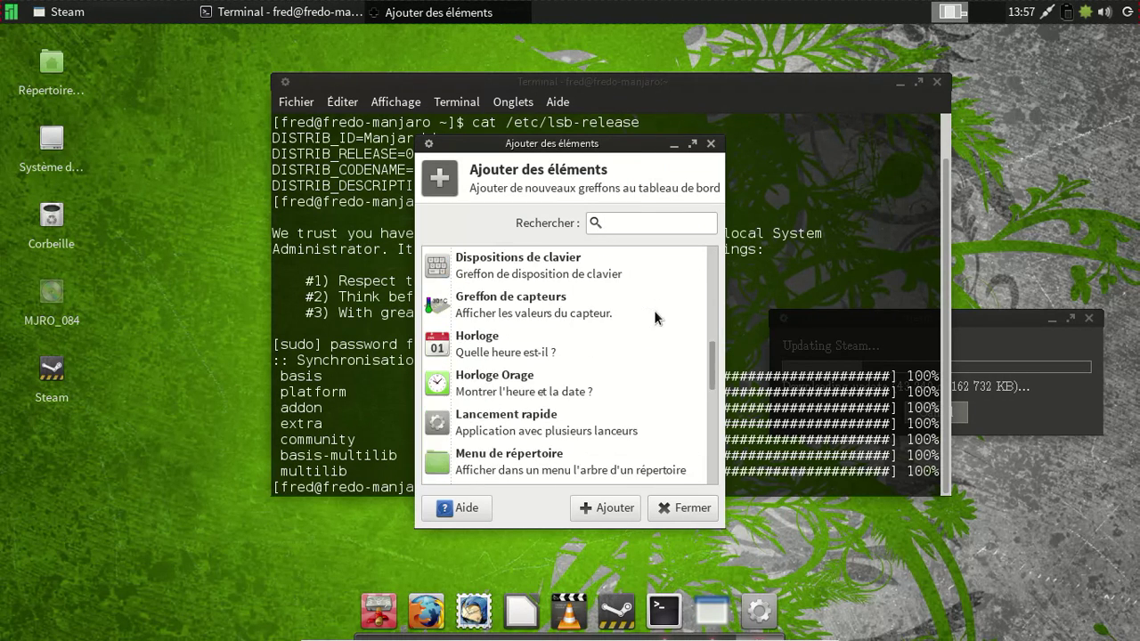
scroll(654, 310, "down", 5)
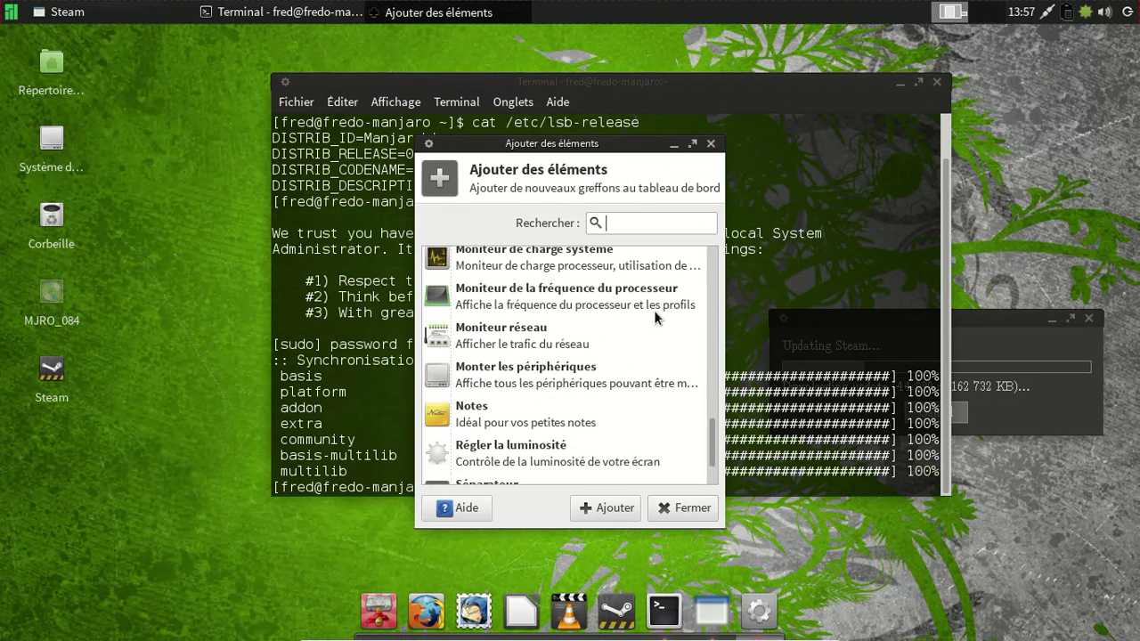
scroll(655, 312, "up", 7)
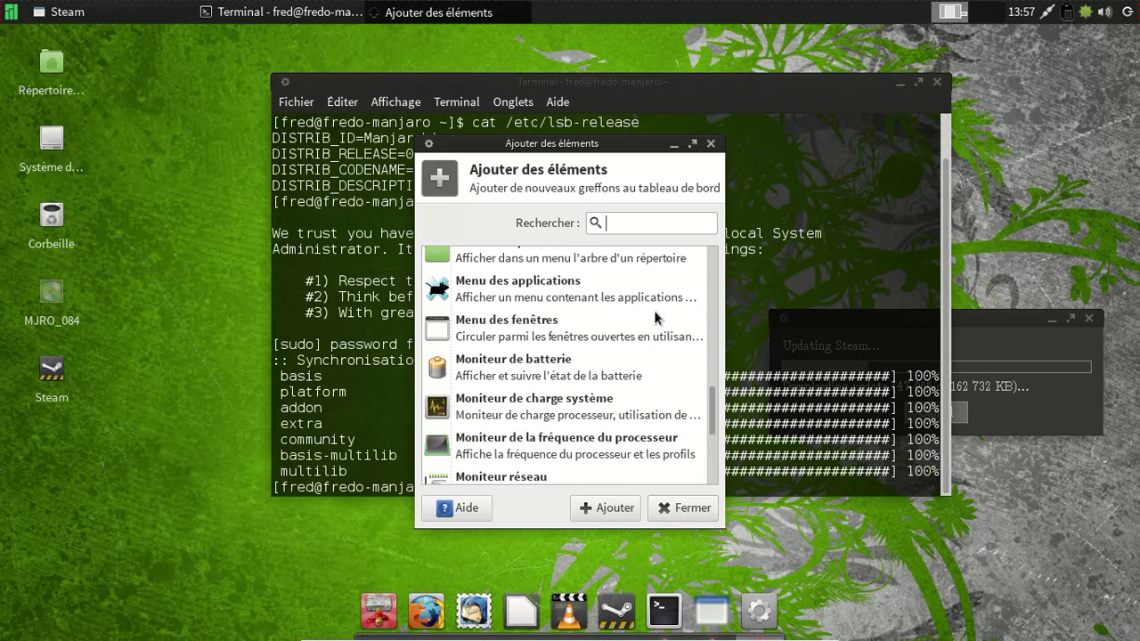
scroll(655, 312, "up", 5)
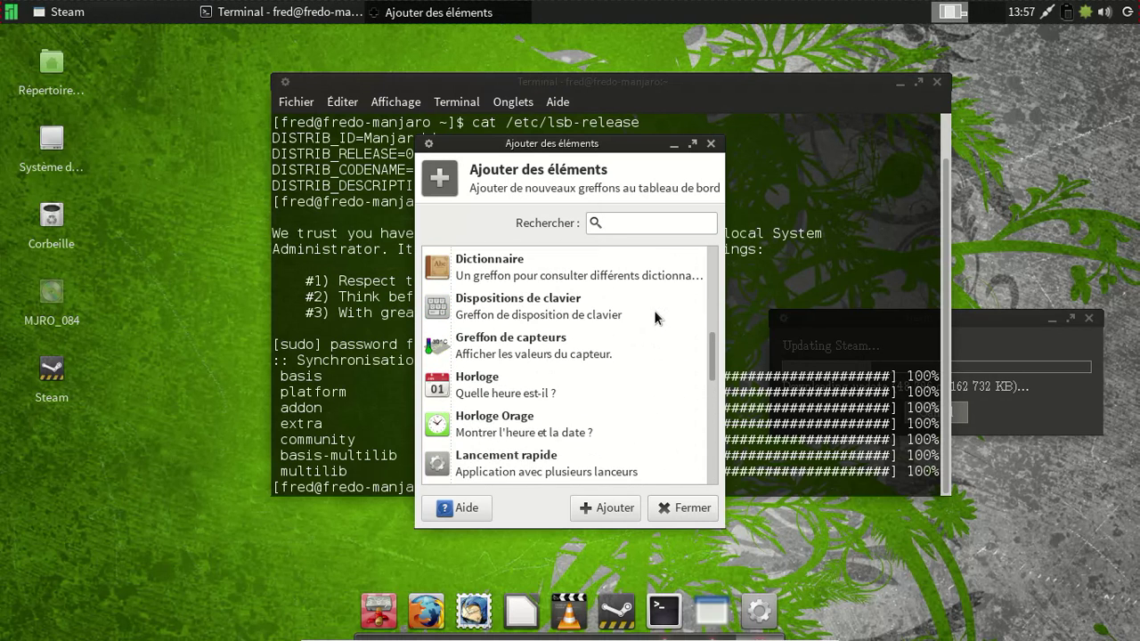
scroll(656, 317, "up", 5)
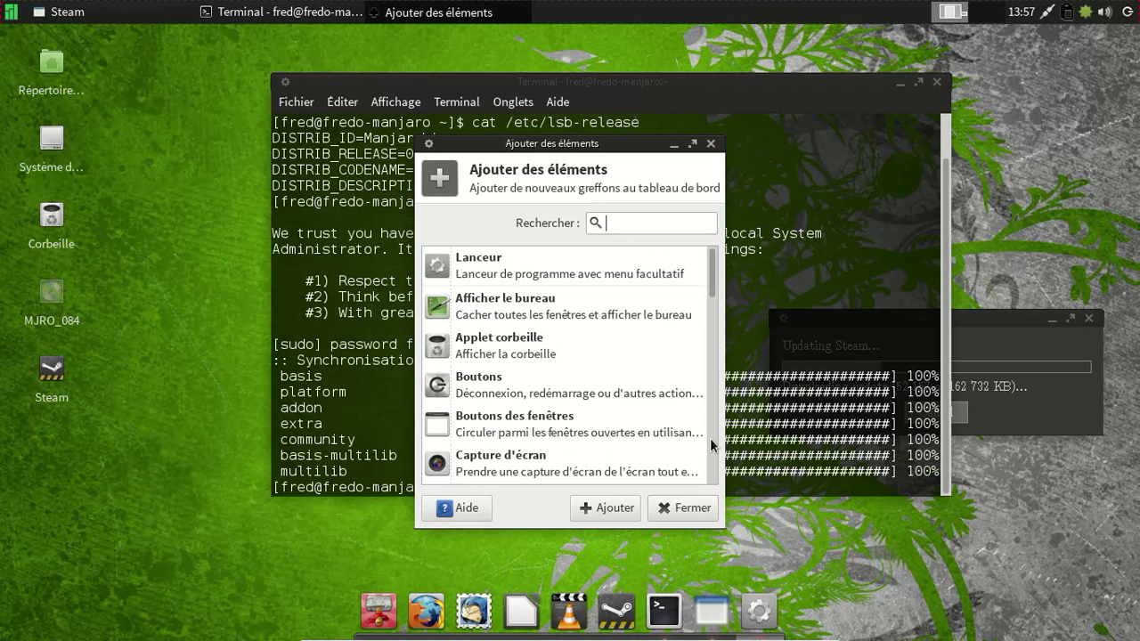
left_click(673, 508)
Step: Return to the terminal and start a full system upgrade with sudo pacman -Su
left_click(976, 320)
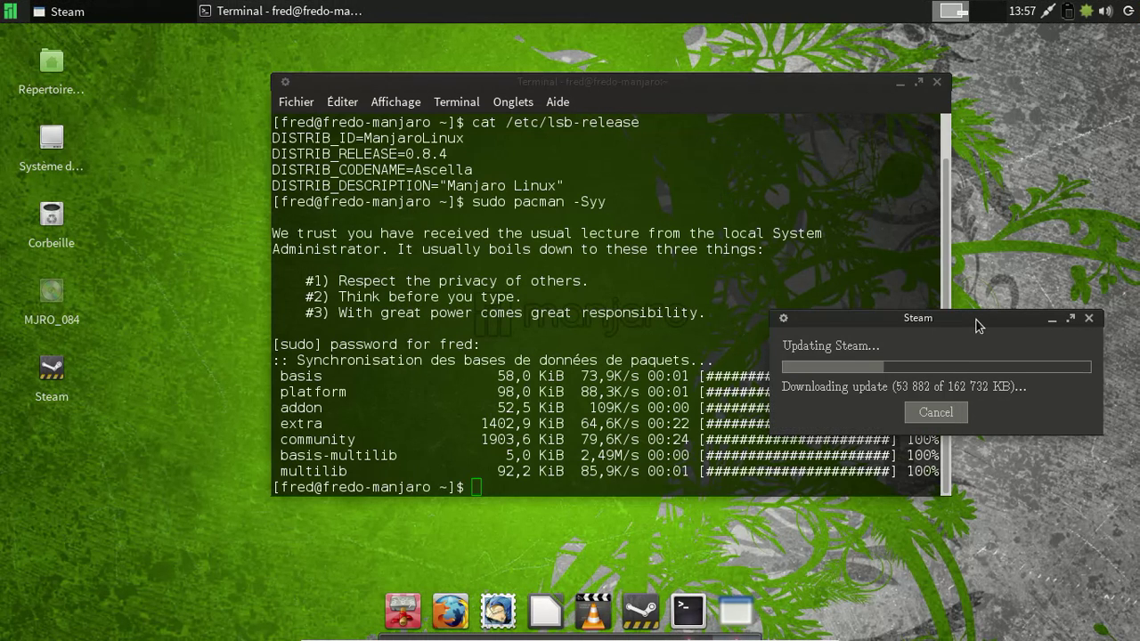
left_click(822, 290)
key("Up")
key("BackSpace")
key("BackSpace")
type("udo pacman -Su")
key("Return")
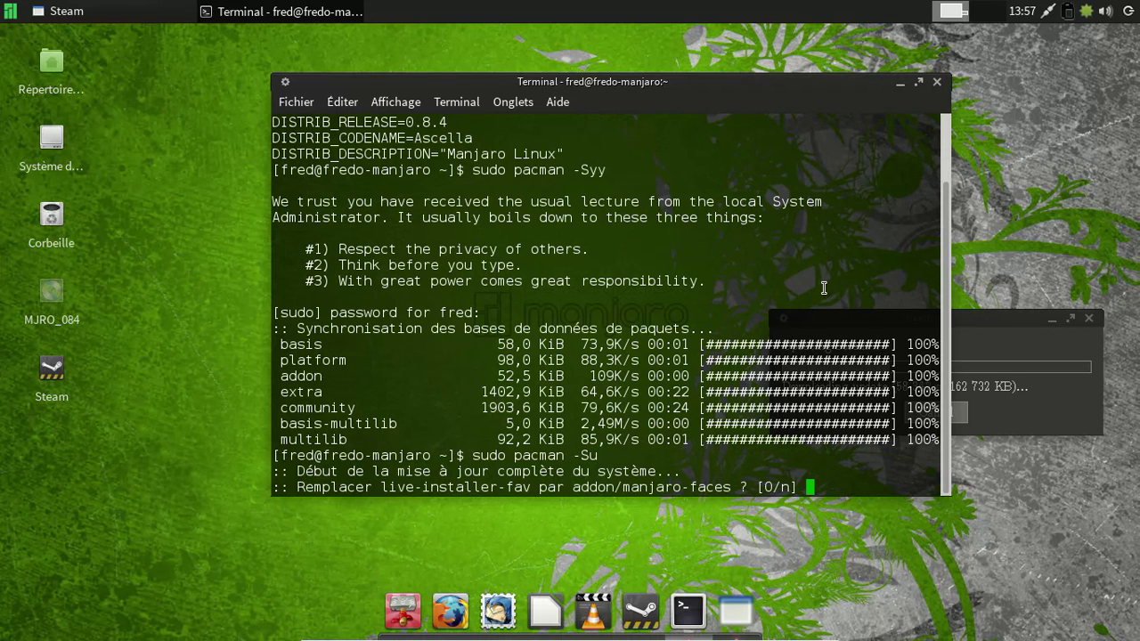
Step: Accept replacing live-installer-fav with addon/manjaro-faces and proceed with the installation
type("o")
key("Return")
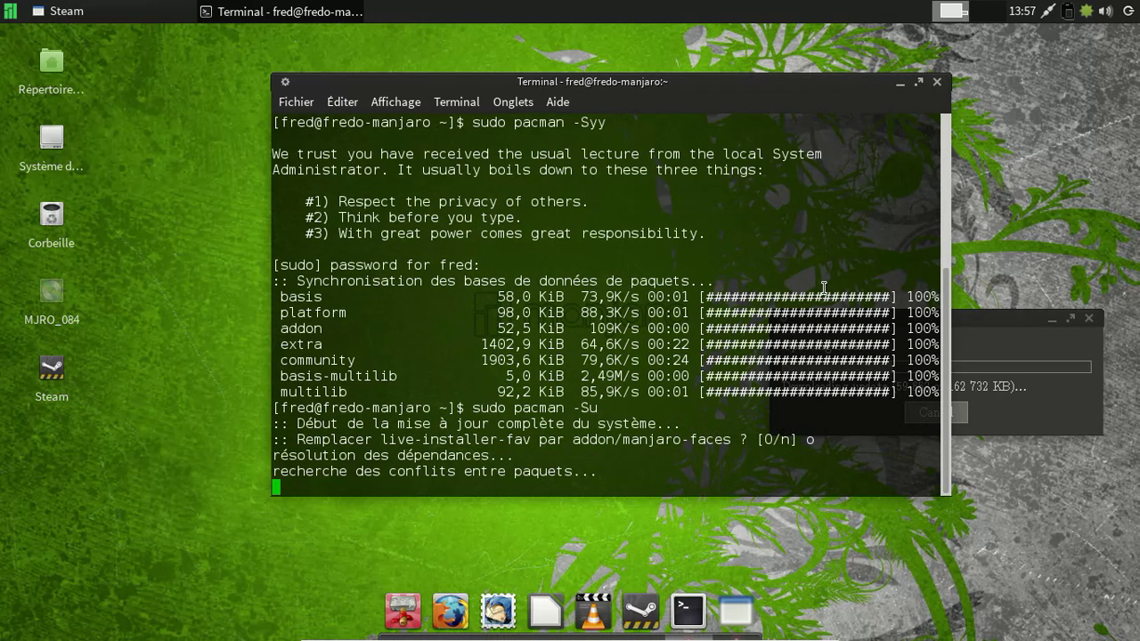
type("o")
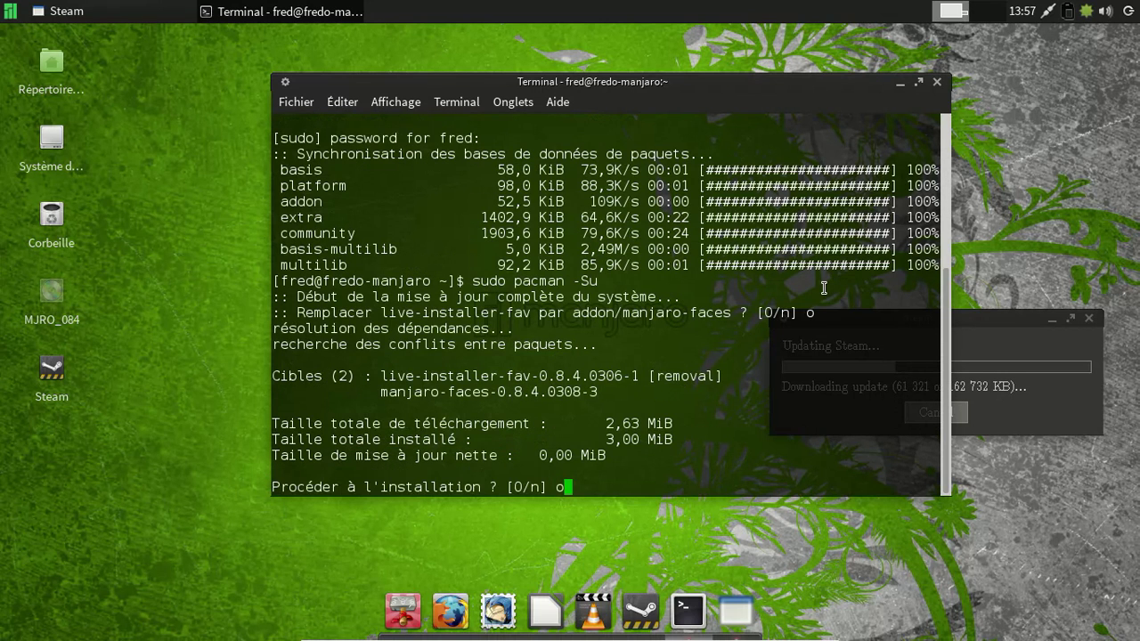
key("Return")
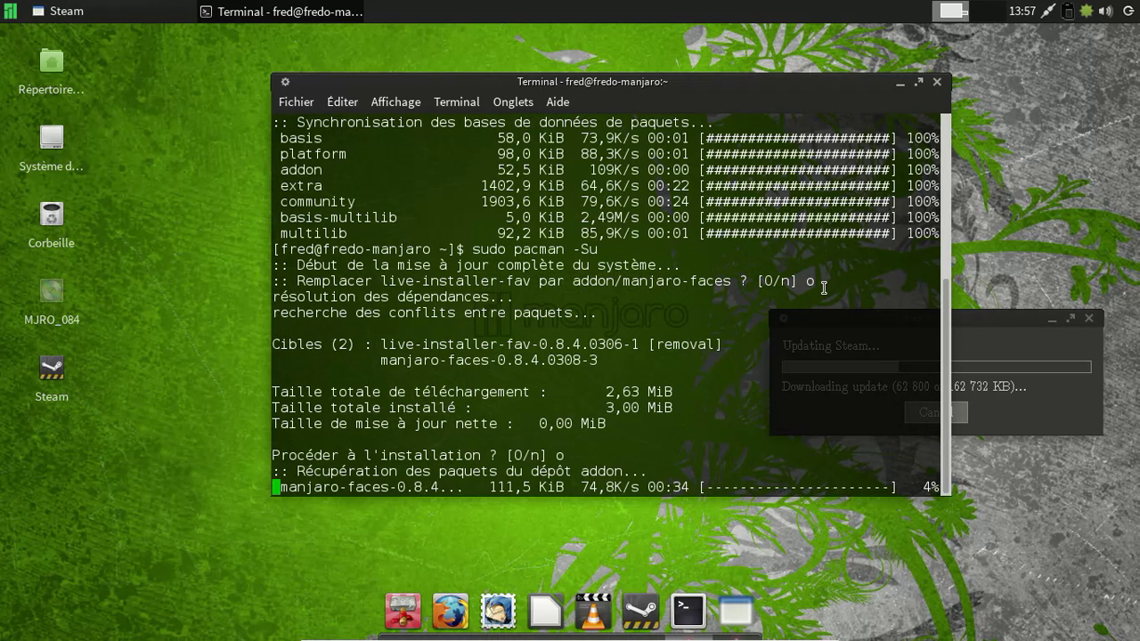
Step: Look through the Multimédia, Internet, Paramètres and Accessoires categories of the applications list, then dismiss it
left_click(1005, 318)
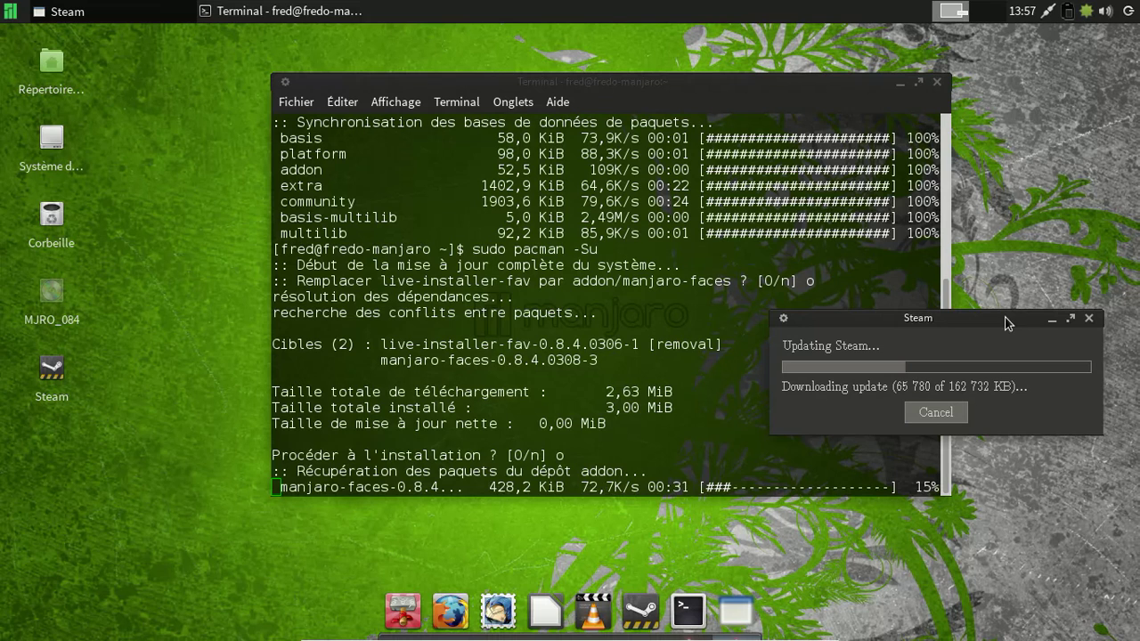
left_click(16, 13)
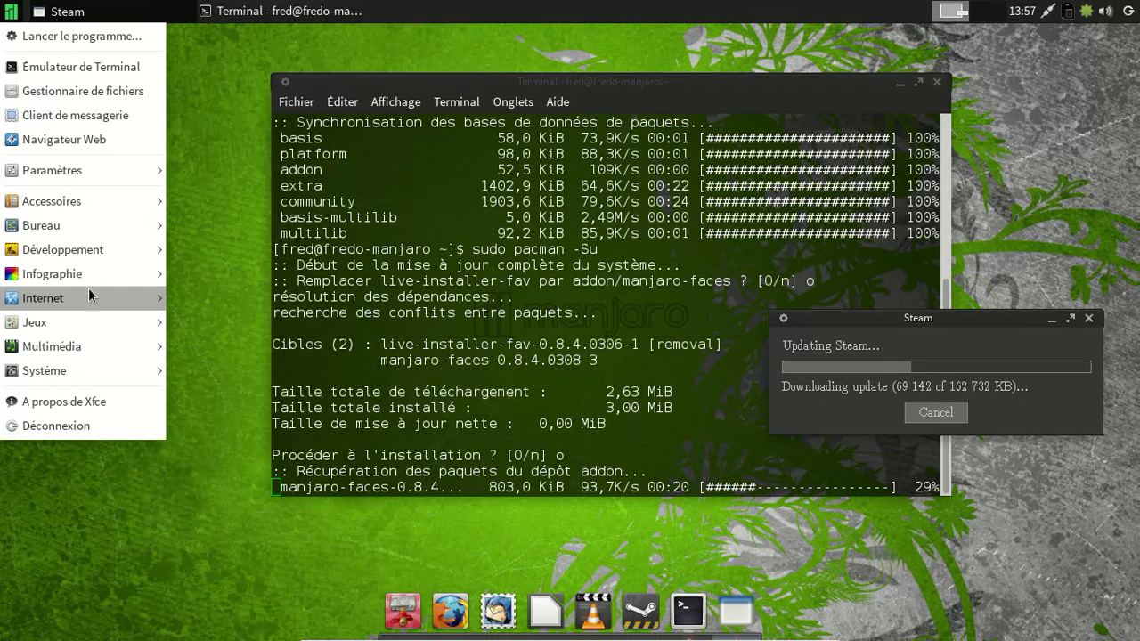
mouse_move(86, 344)
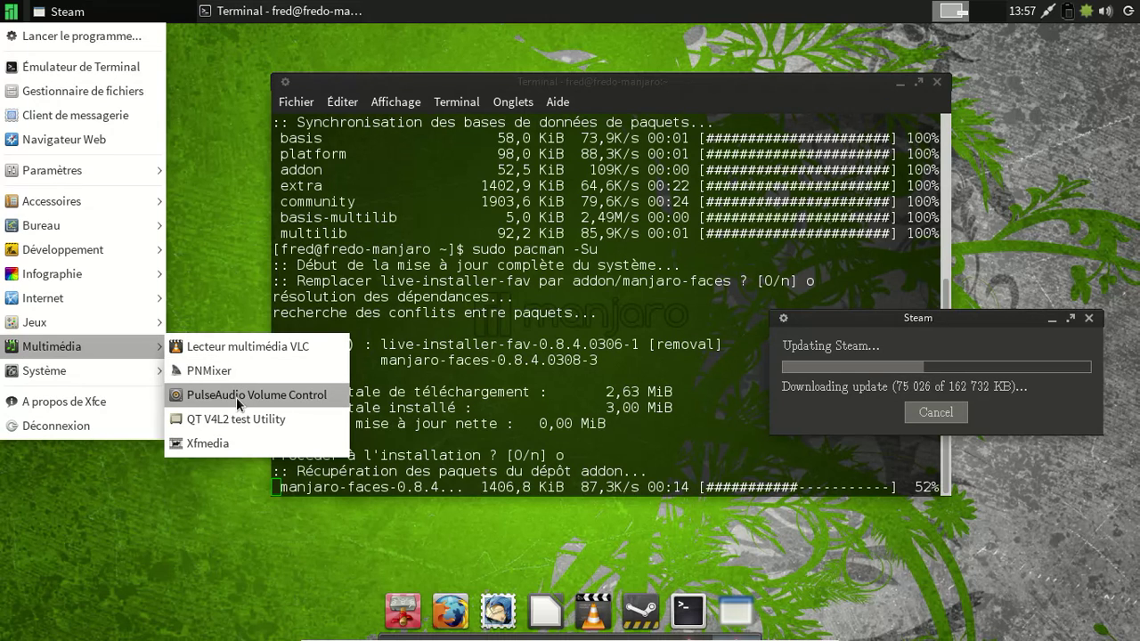
mouse_move(97, 307)
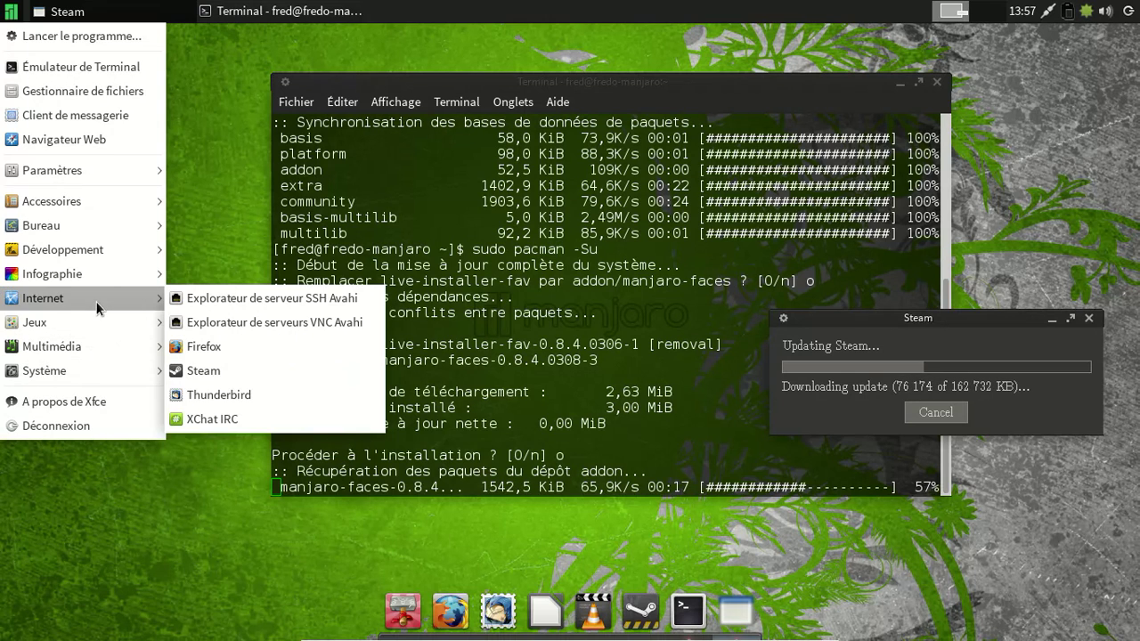
mouse_move(98, 374)
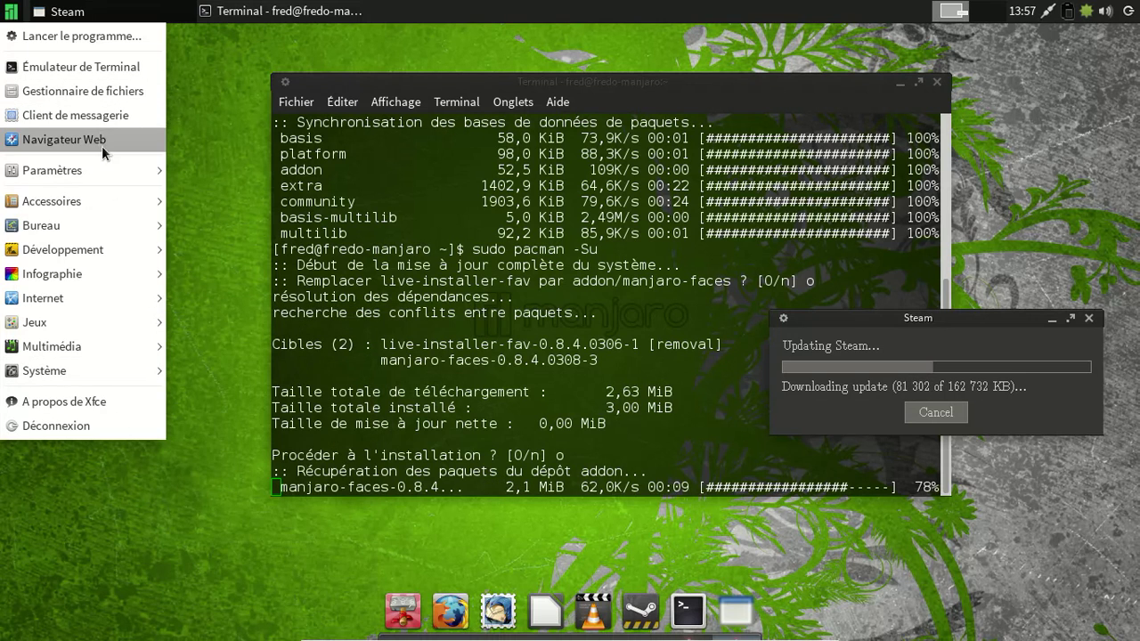
mouse_move(105, 174)
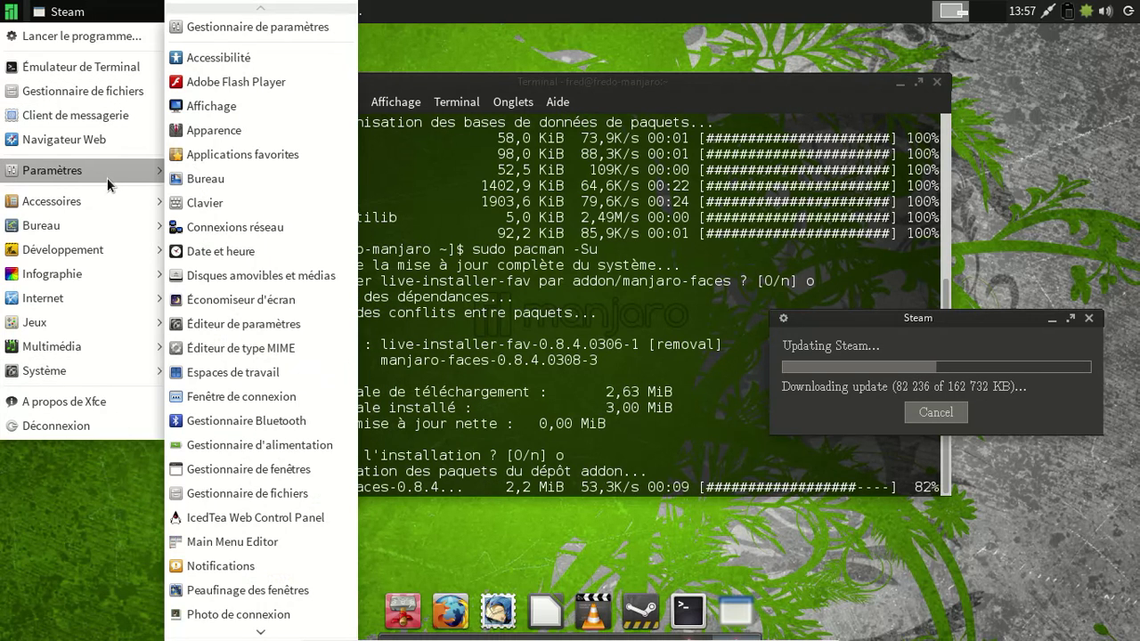
mouse_move(103, 206)
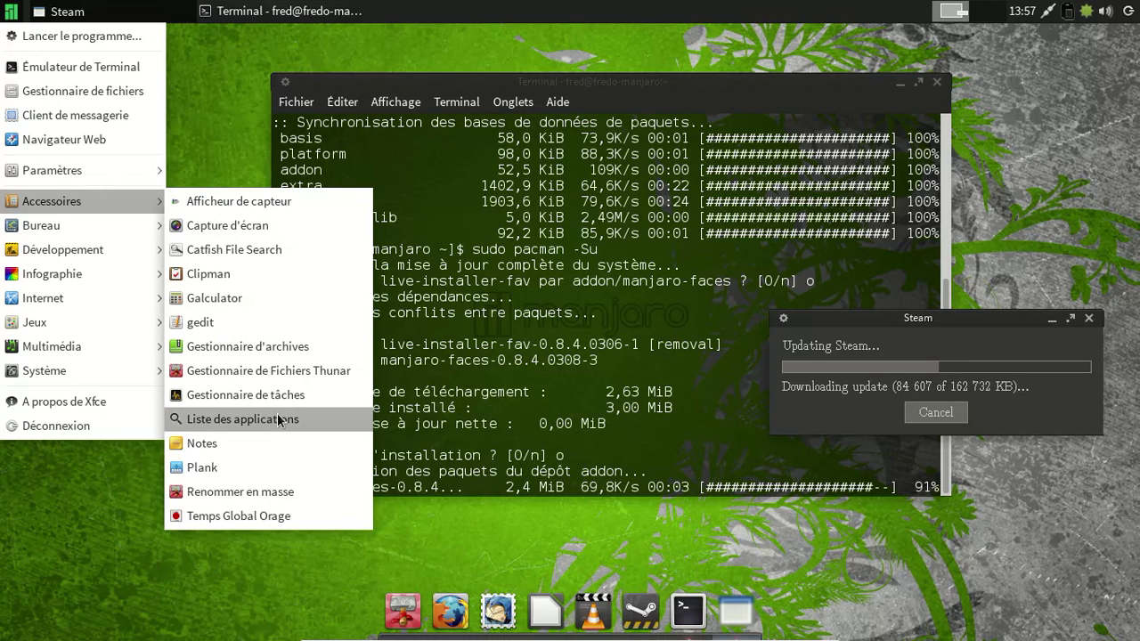
left_click(558, 538)
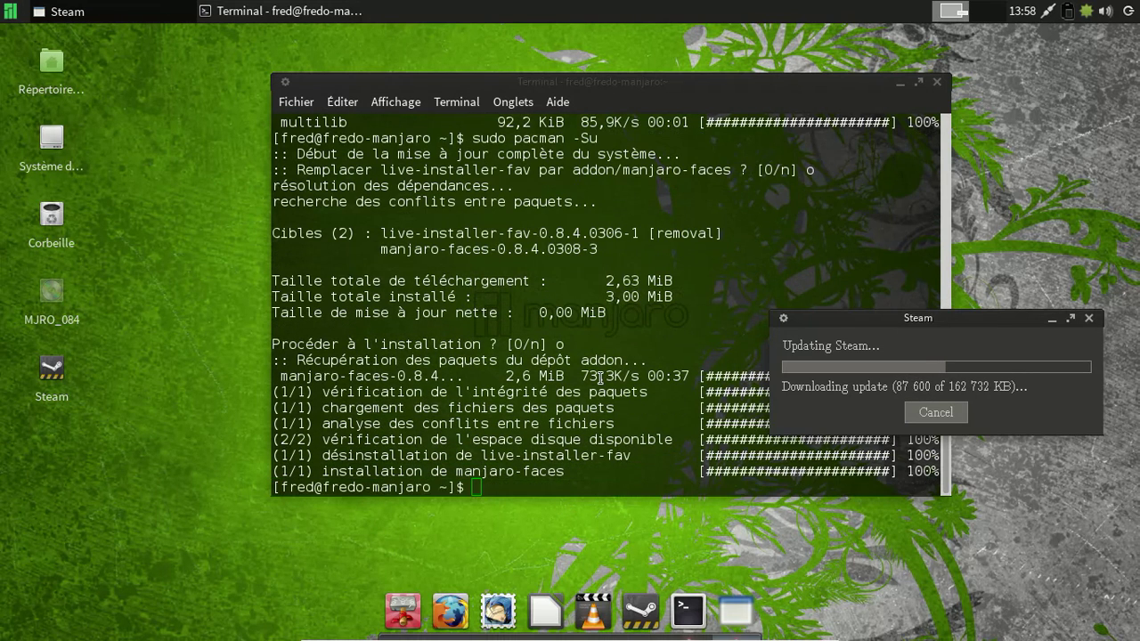
Step: Close the terminal and move the Steam update window to the upper middle of the desktop
left_click(936, 82)
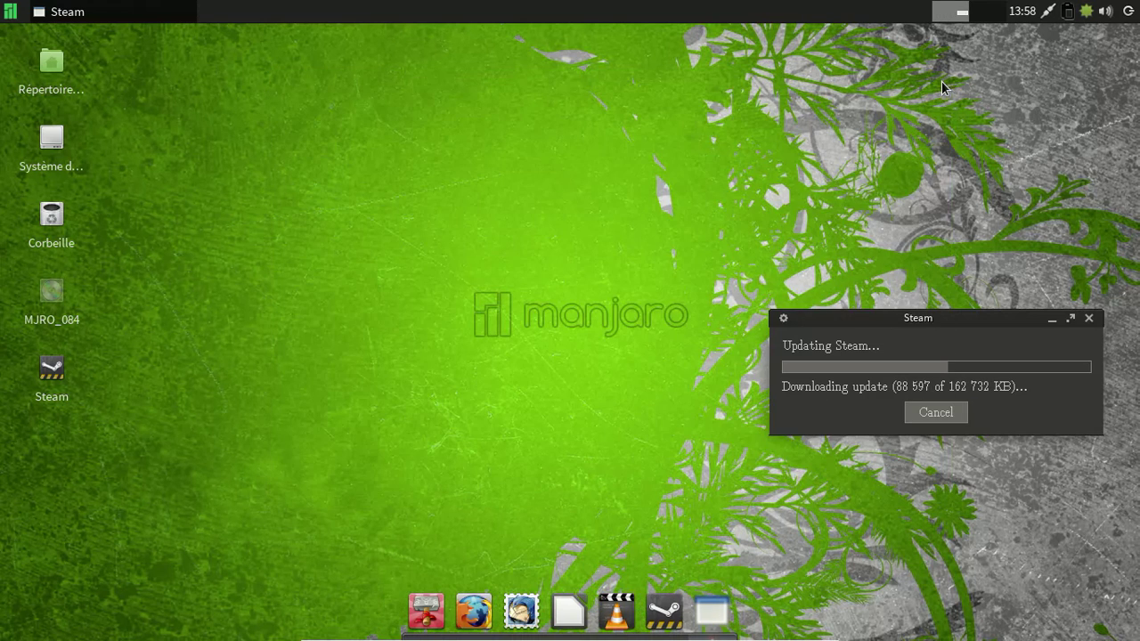
left_click_drag(922, 322, 582, 153)
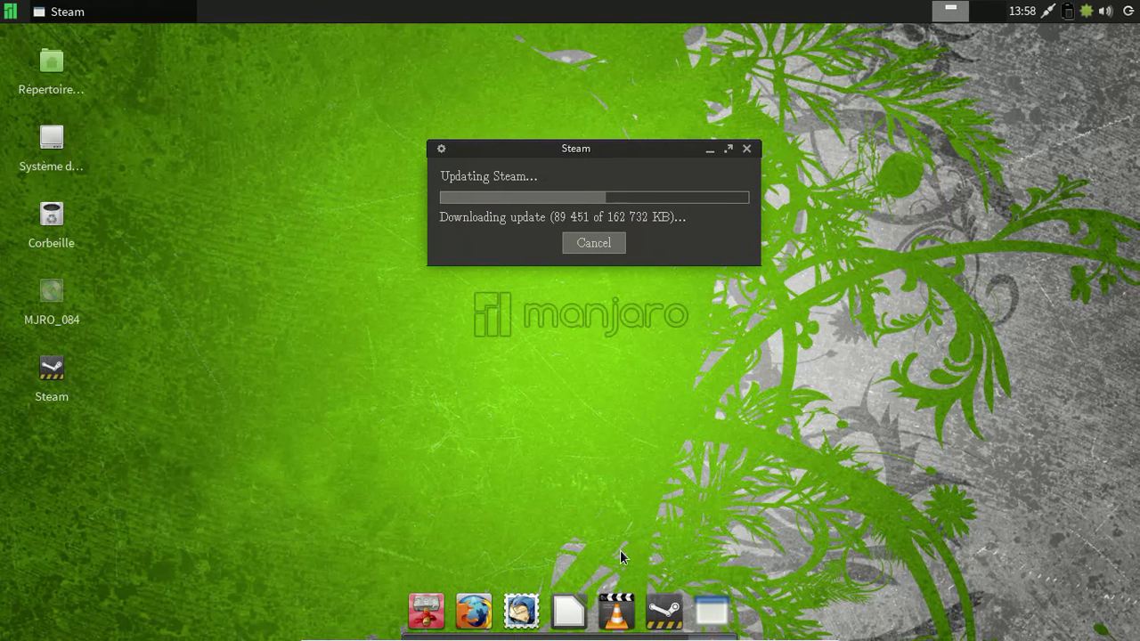
Step: Launch the VLC media player, accept its privacy and network dialog, view its version information and close the About dialog
left_click(615, 611)
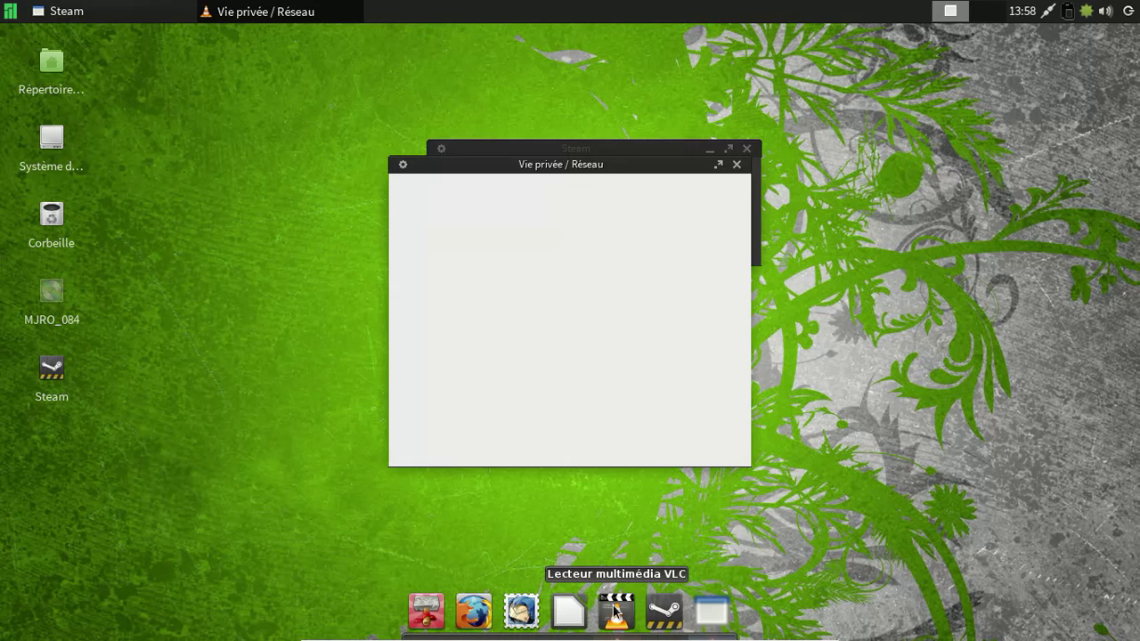
left_click(729, 448)
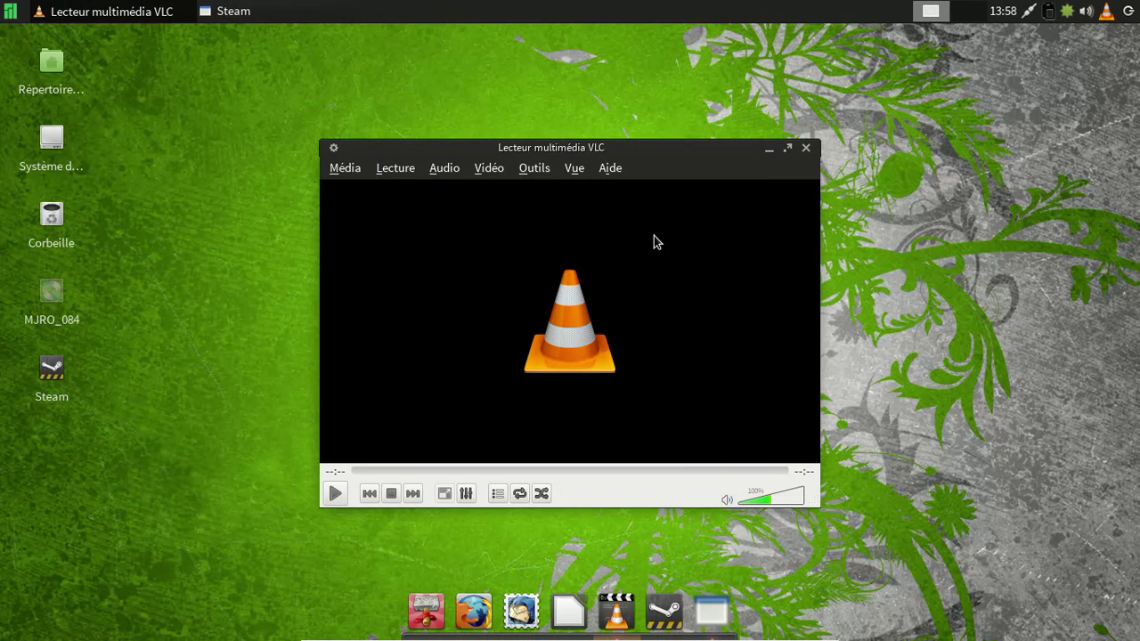
left_click(611, 173)
left_click(614, 226)
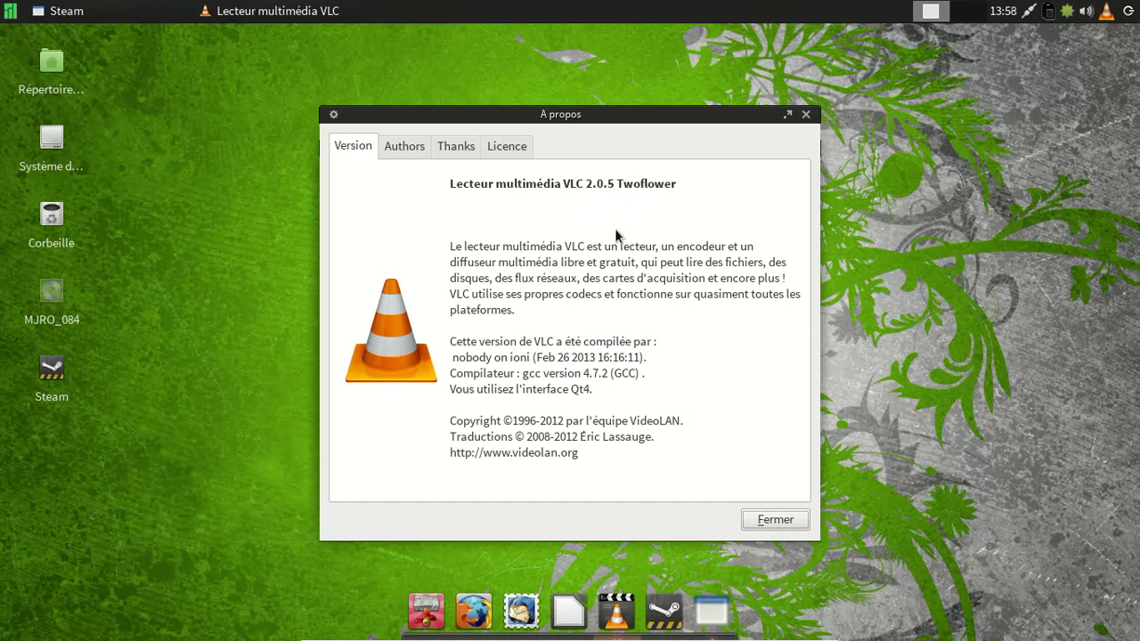
left_click(770, 520)
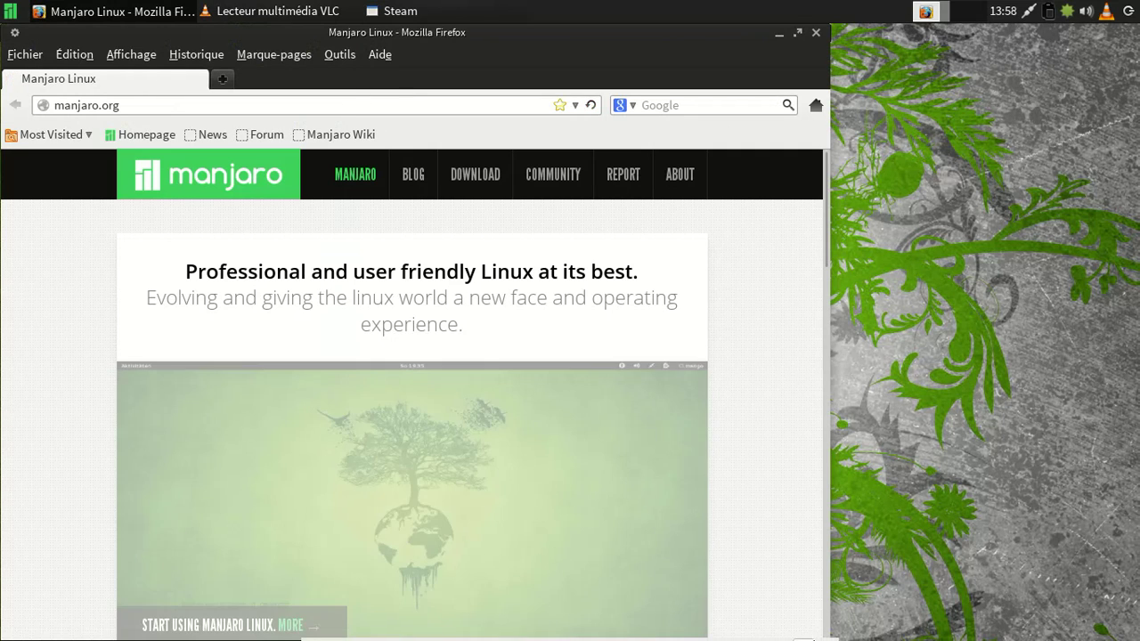
Step: Examine the browser's enabled plugins at about:plugins, return to the Manjaro homepage and close Firefox
mouse_move(838, 630)
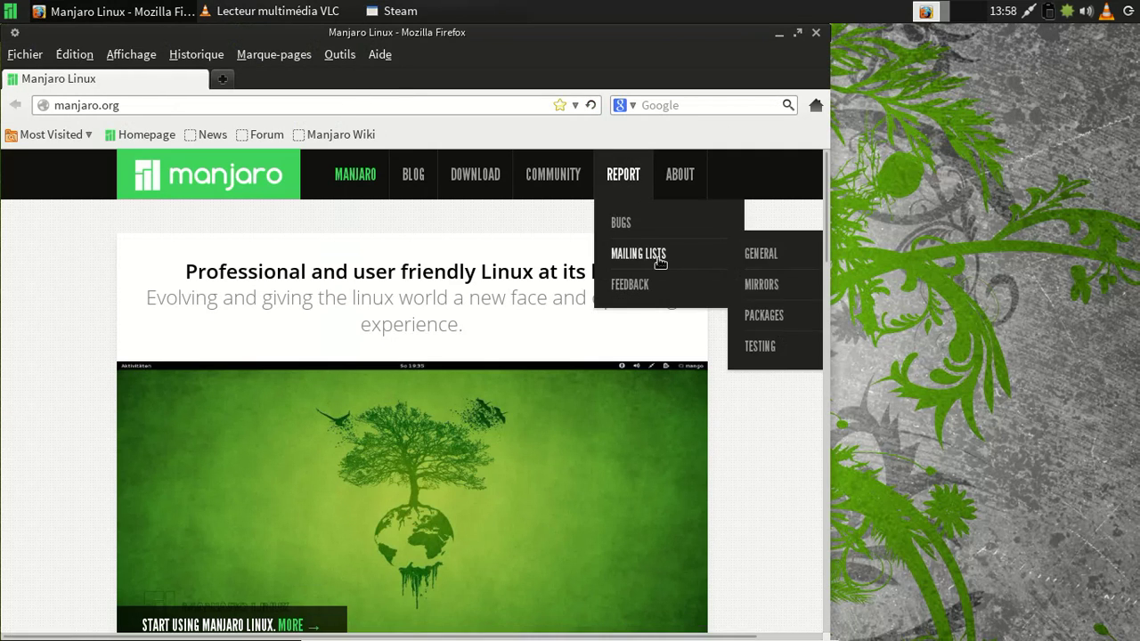
left_click(241, 105)
key("ctrl+a")
type("about:")
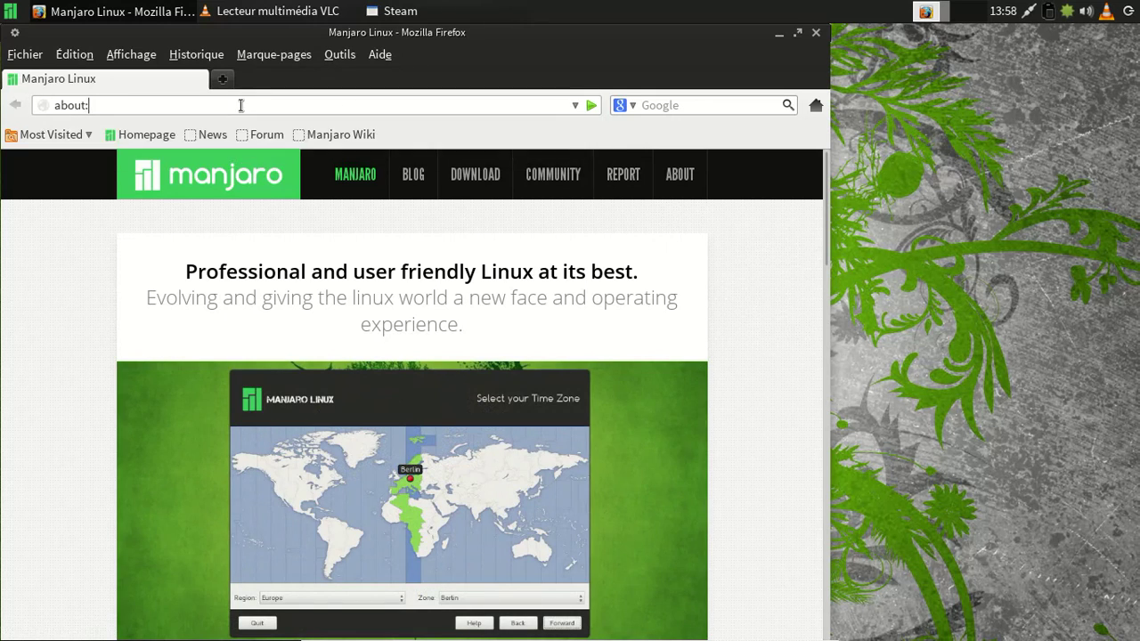
type("plugins")
key("Return")
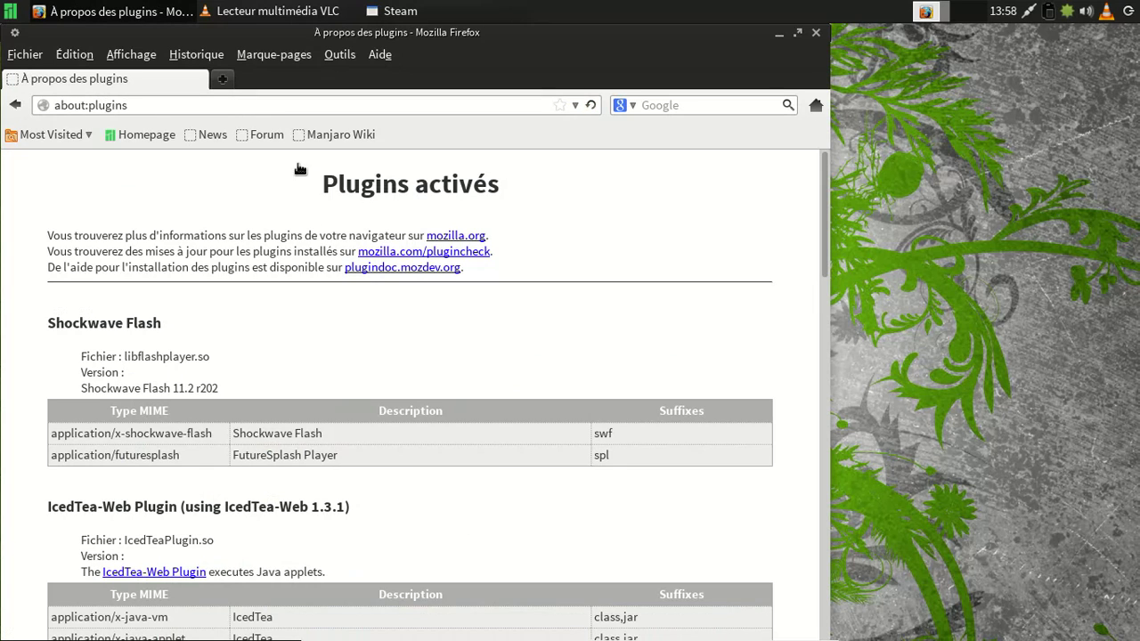
scroll(400, 302, "down", 6)
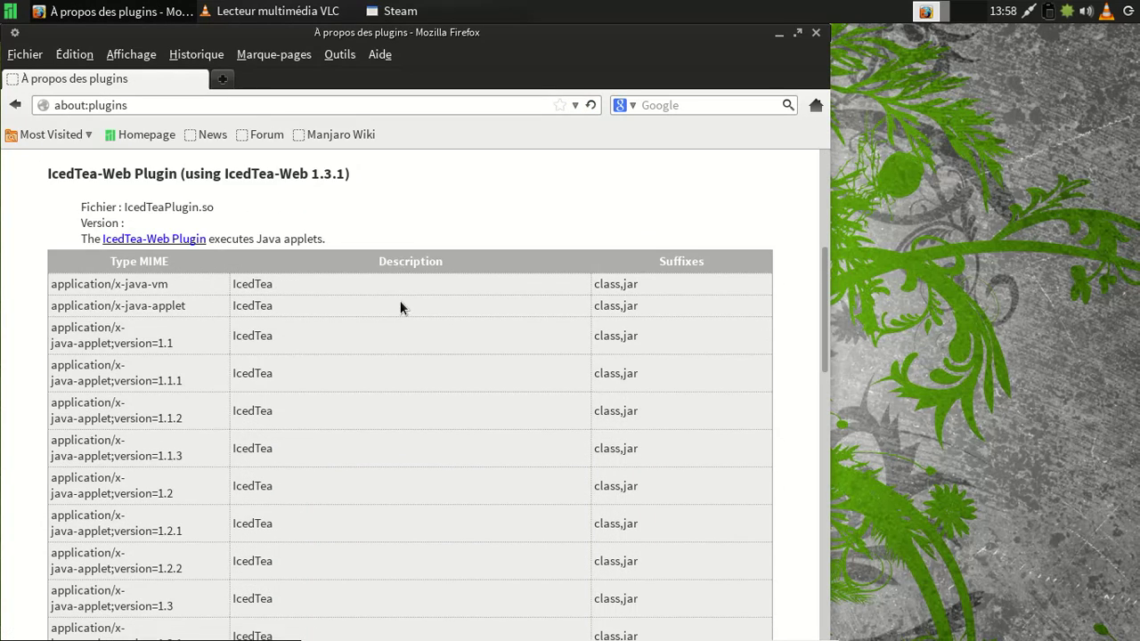
left_click(16, 105)
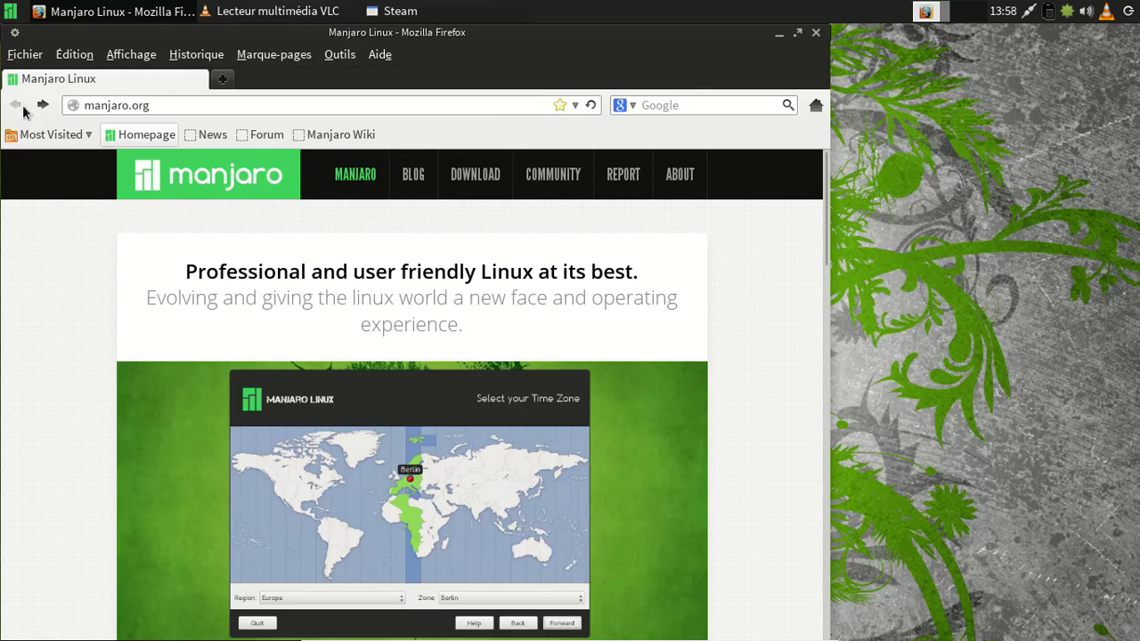
left_click(817, 38)
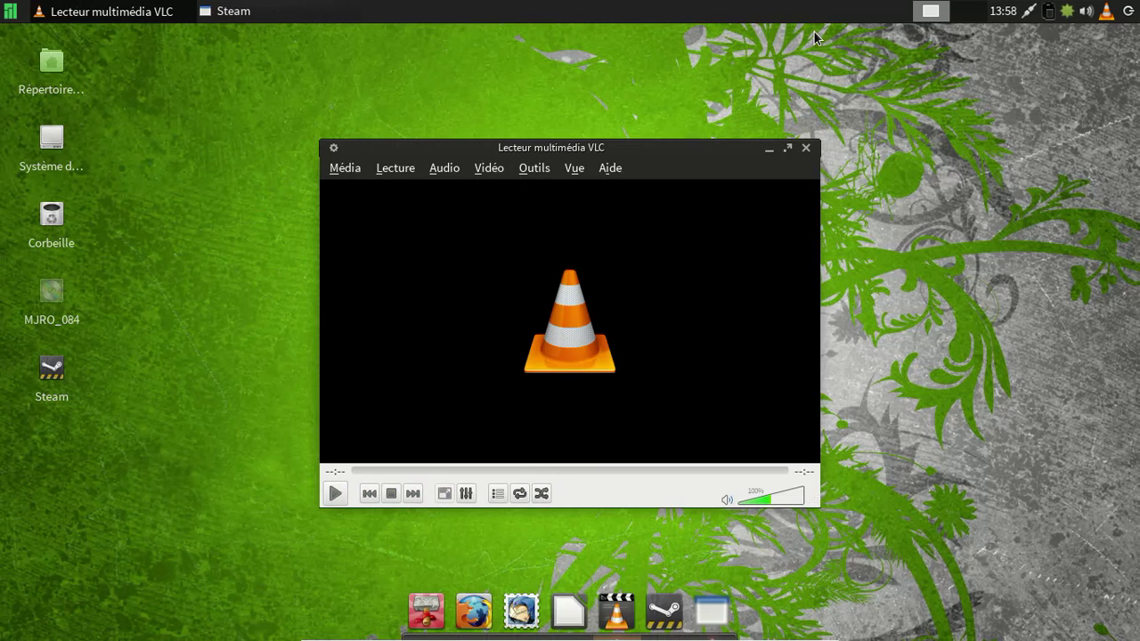
Step: Launch the Ajouter/supprimer des logiciels tool and search its packages for java
left_click(10, 10)
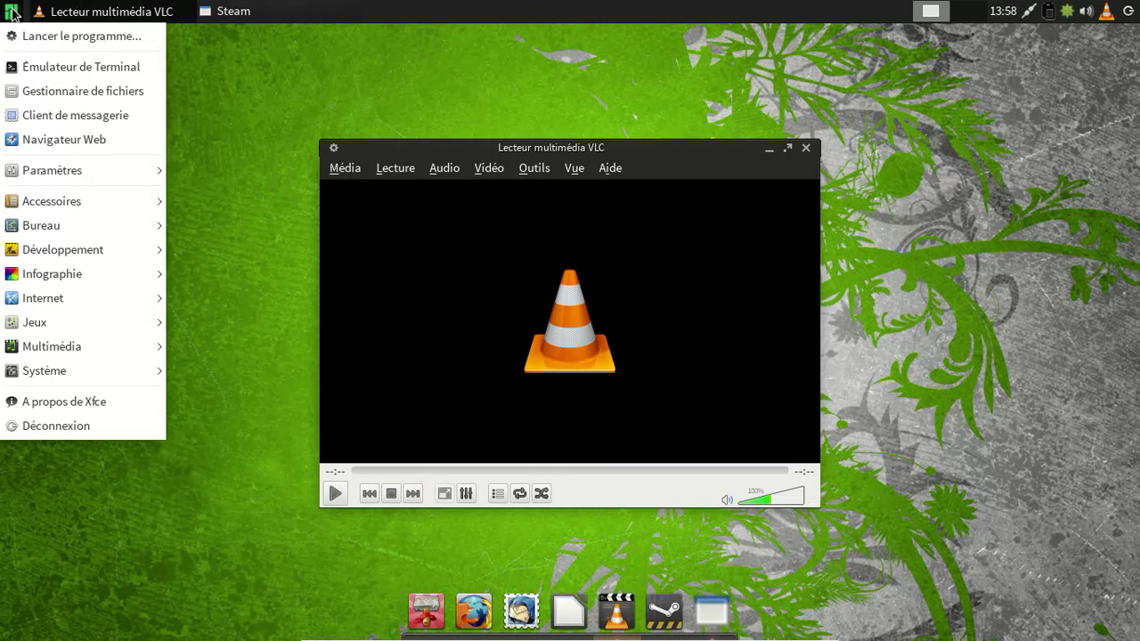
mouse_move(105, 369)
left_click(268, 337)
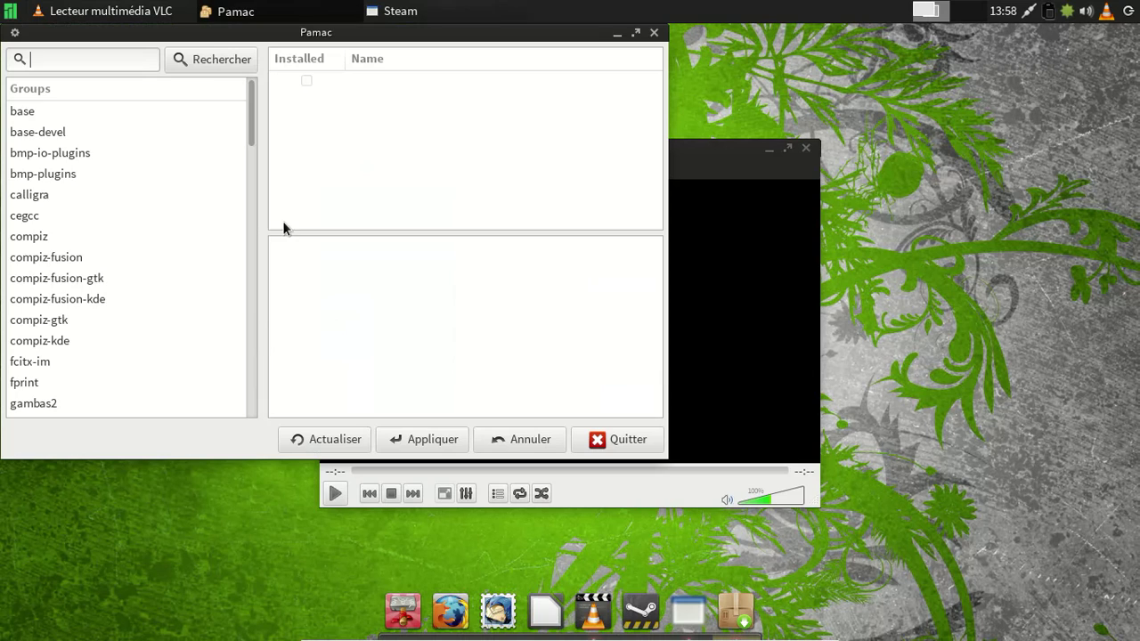
type("java")
scroll(605, 126, "down", 5)
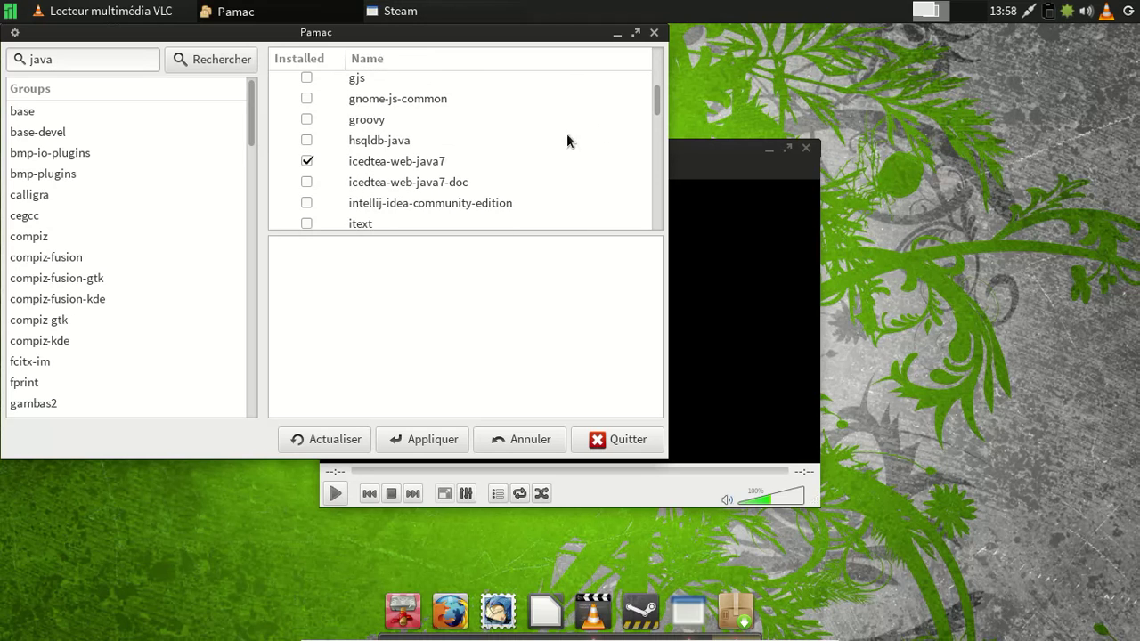
Step: Unmark icedtea-web-java7 for removal, apply and validate the transaction, and authenticate with the account password
left_click(306, 161)
scroll(515, 143, "down", 10)
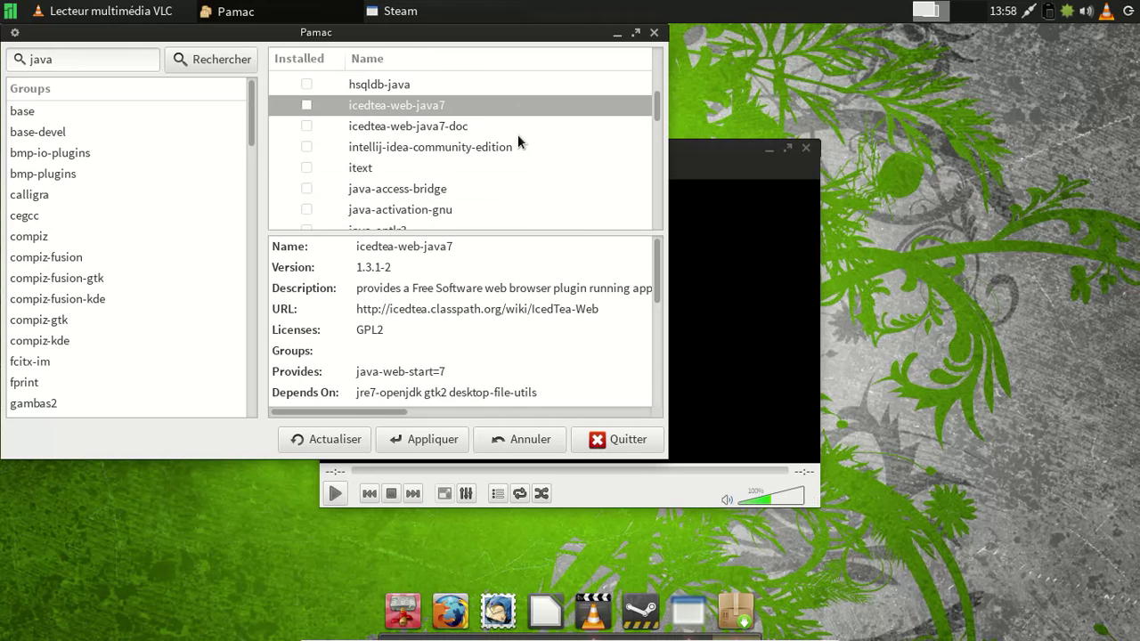
scroll(515, 143, "down", 3)
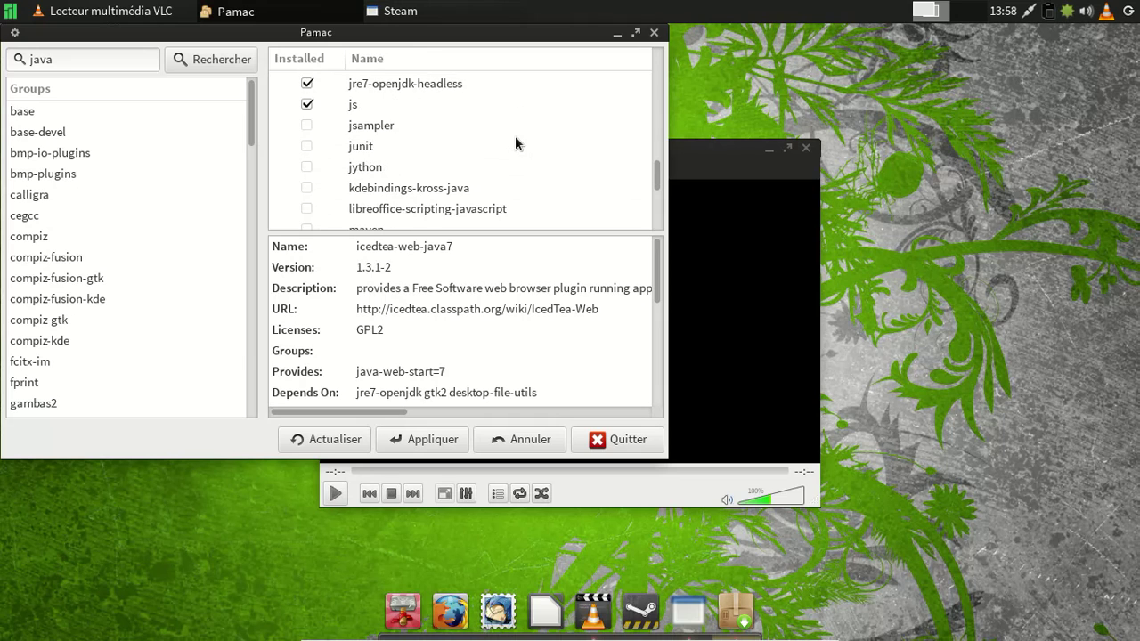
left_click(398, 436)
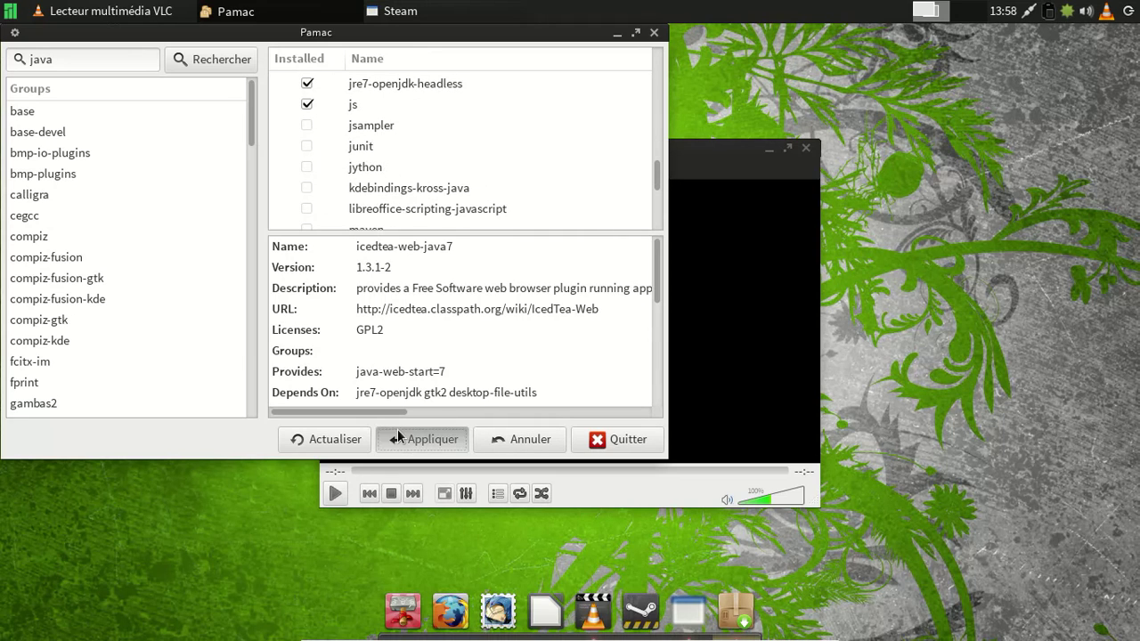
left_click(450, 381)
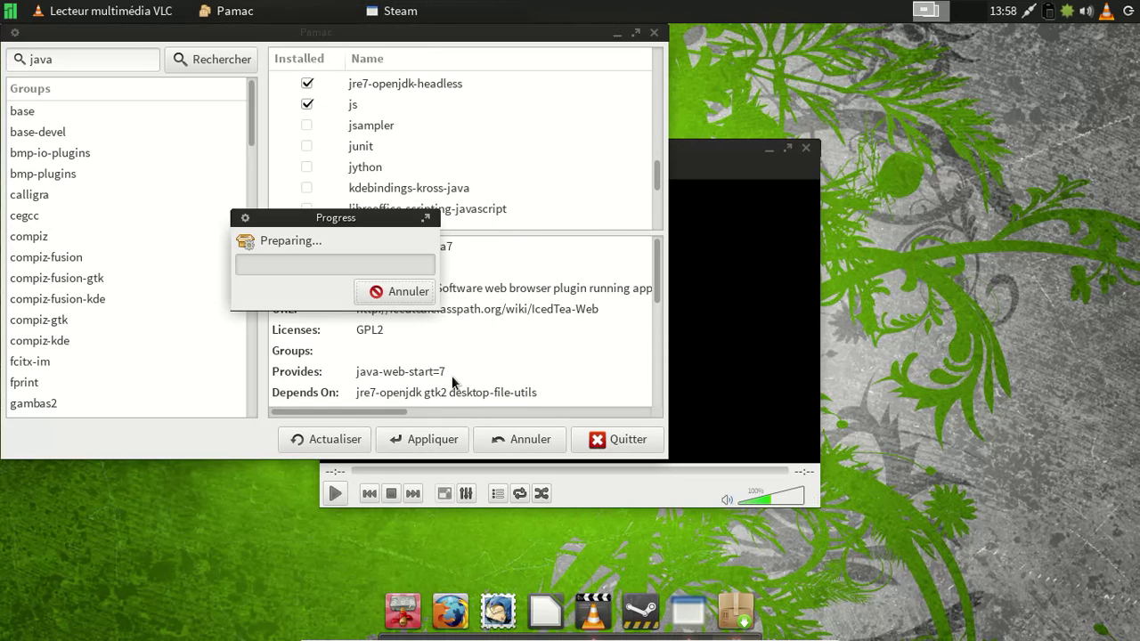
type("••••••••")
key("Return")
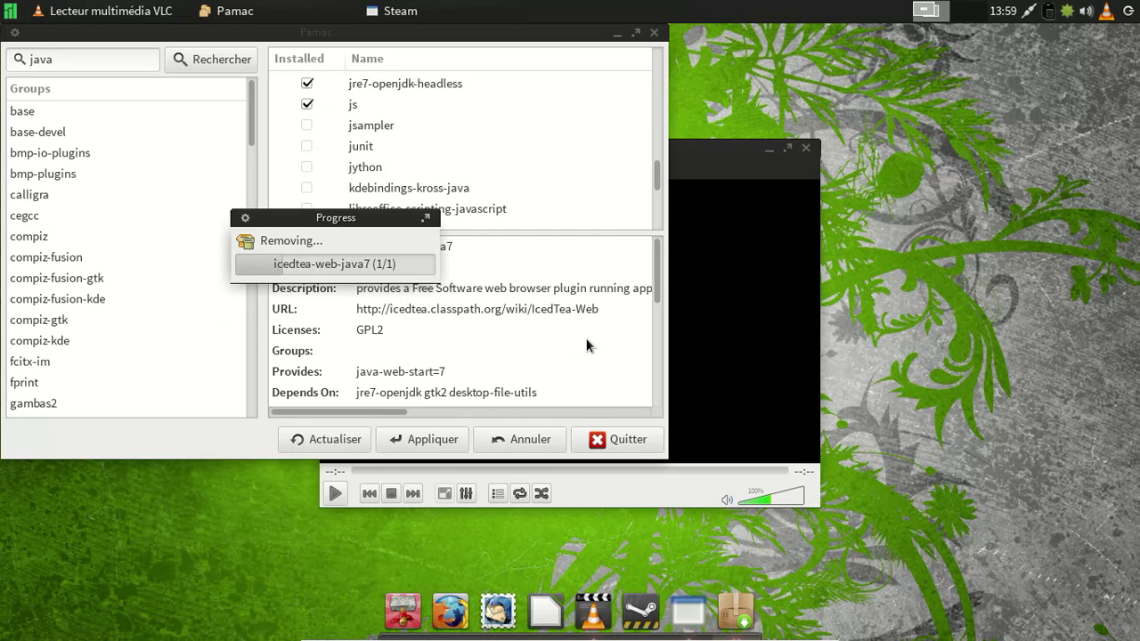
Step: Close the VLC media player and search the package manager for exaile
left_click(699, 156)
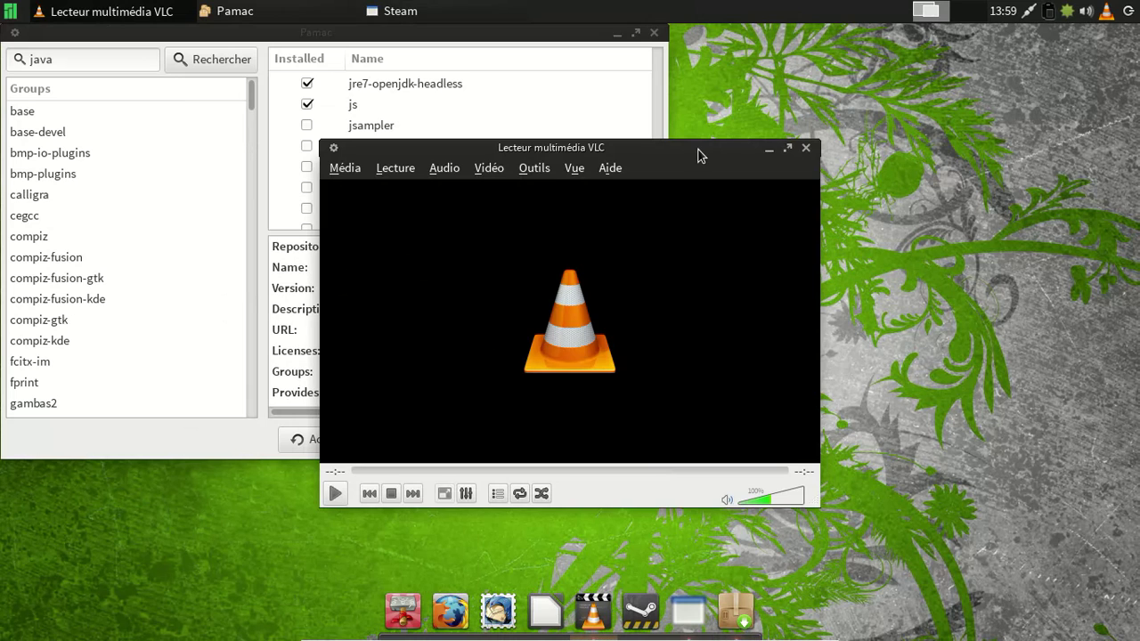
left_click(806, 151)
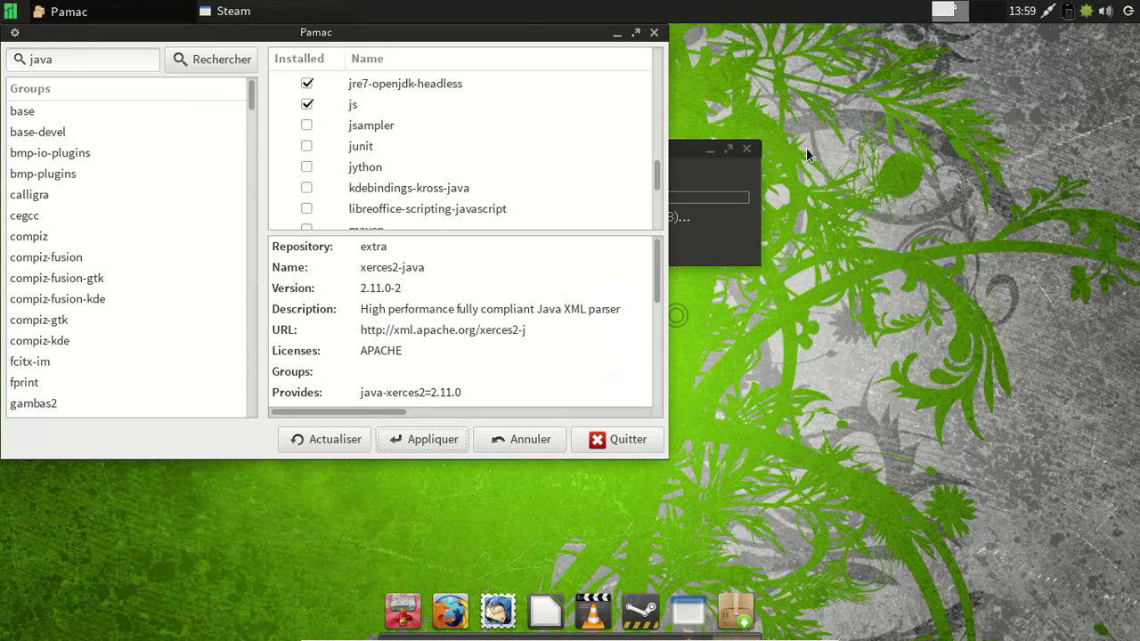
left_click_drag(62, 60, 18, 62)
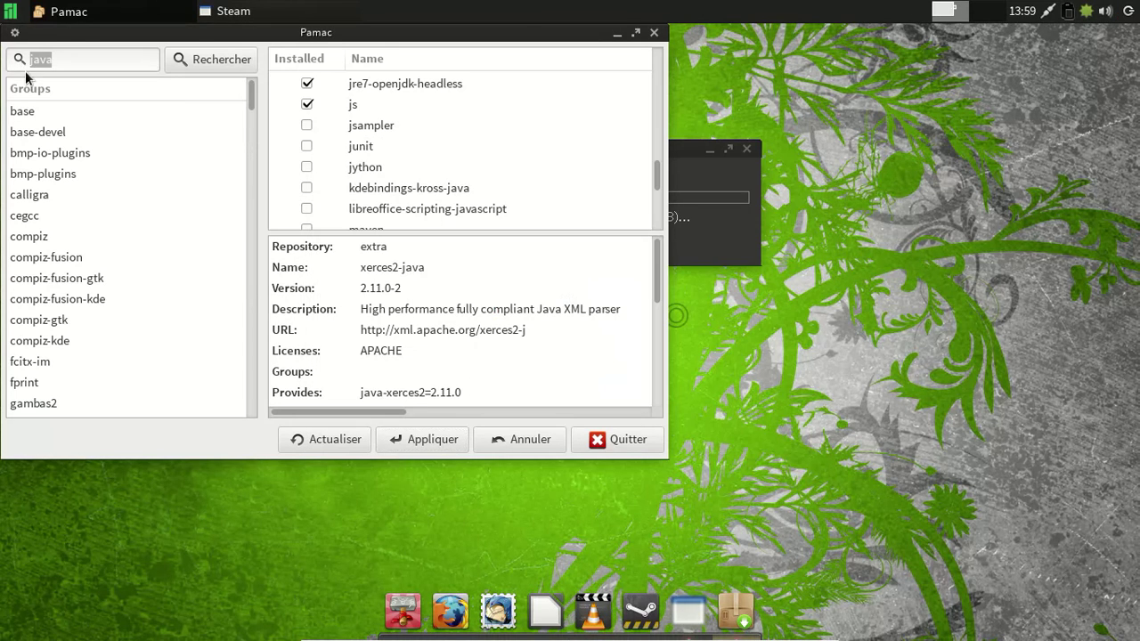
key("BackSpace")
type("exaile")
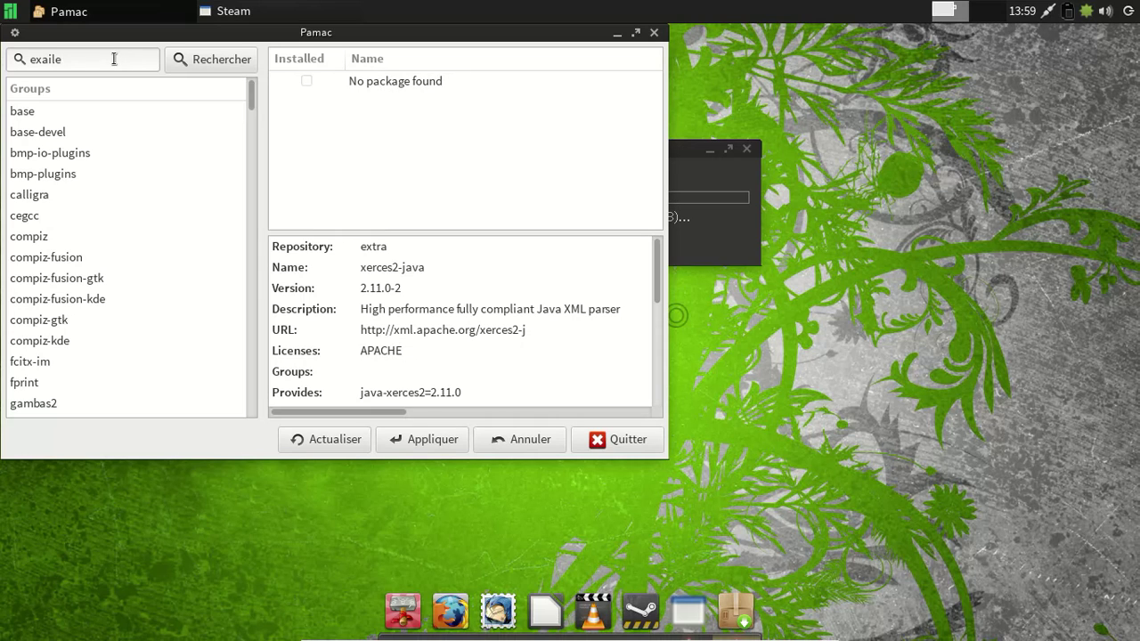
Step: Search for quodlibet, mark quodlibet and quodlibet-plugins, and apply and validate their installation
double_click(58, 59)
type("qudol")
key("BackSpace")
key("BackSpace")
key("BackSpace")
type("odlibet")
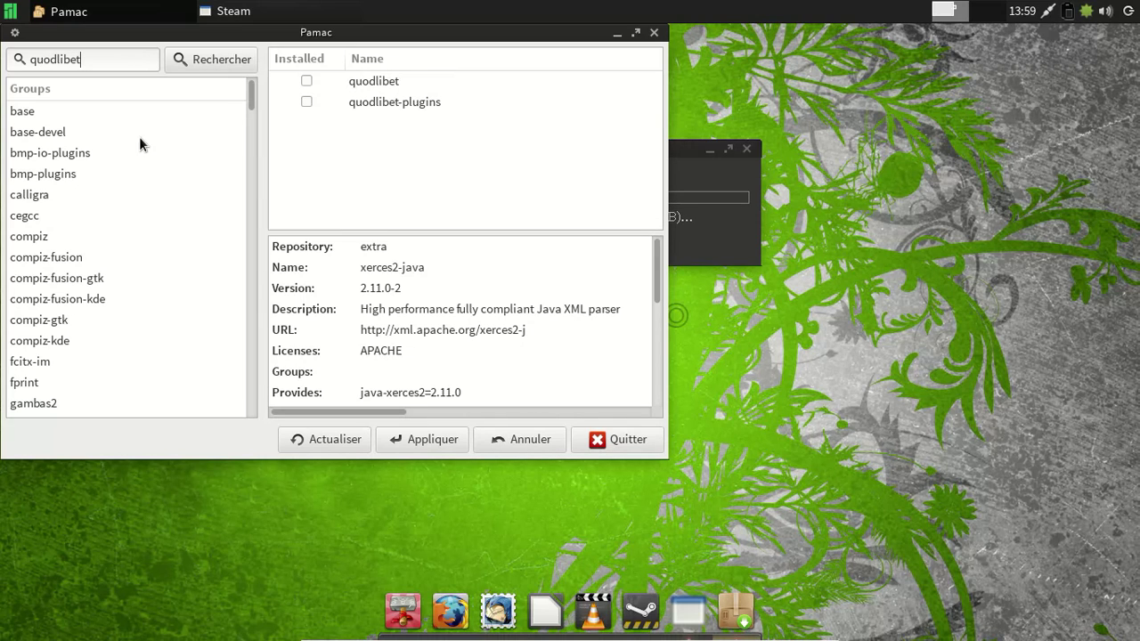
left_click(306, 81)
left_click(307, 101)
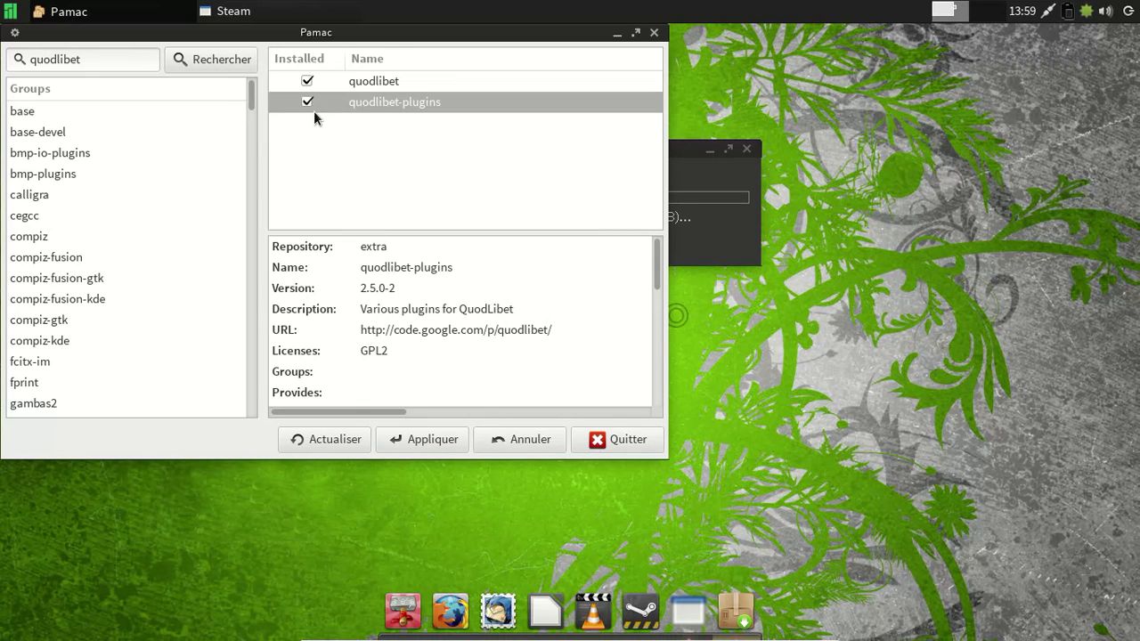
left_click(430, 438)
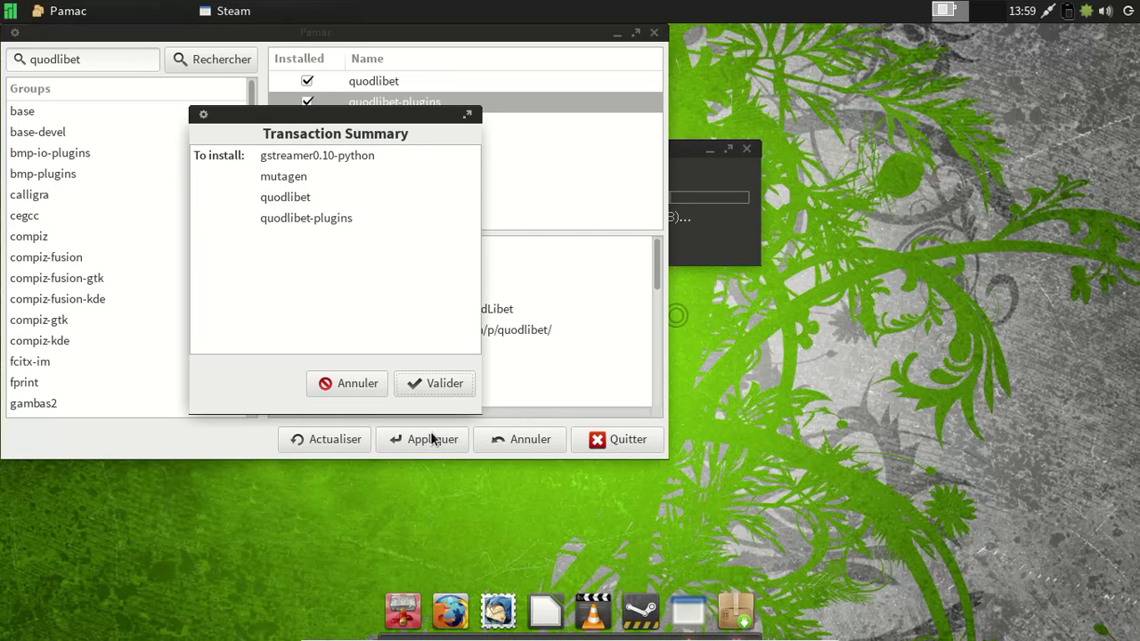
left_click(423, 387)
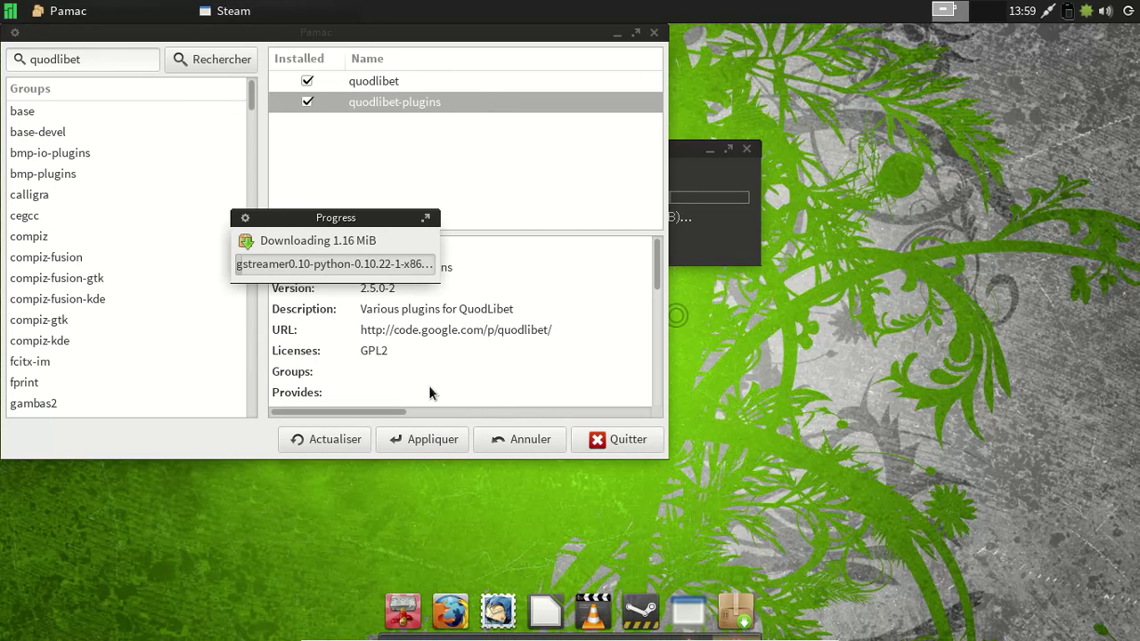
Step: Move the Steam update window clear of the package manager, then quit Pamac
left_click(690, 156)
left_click_drag(688, 149, 910, 135)
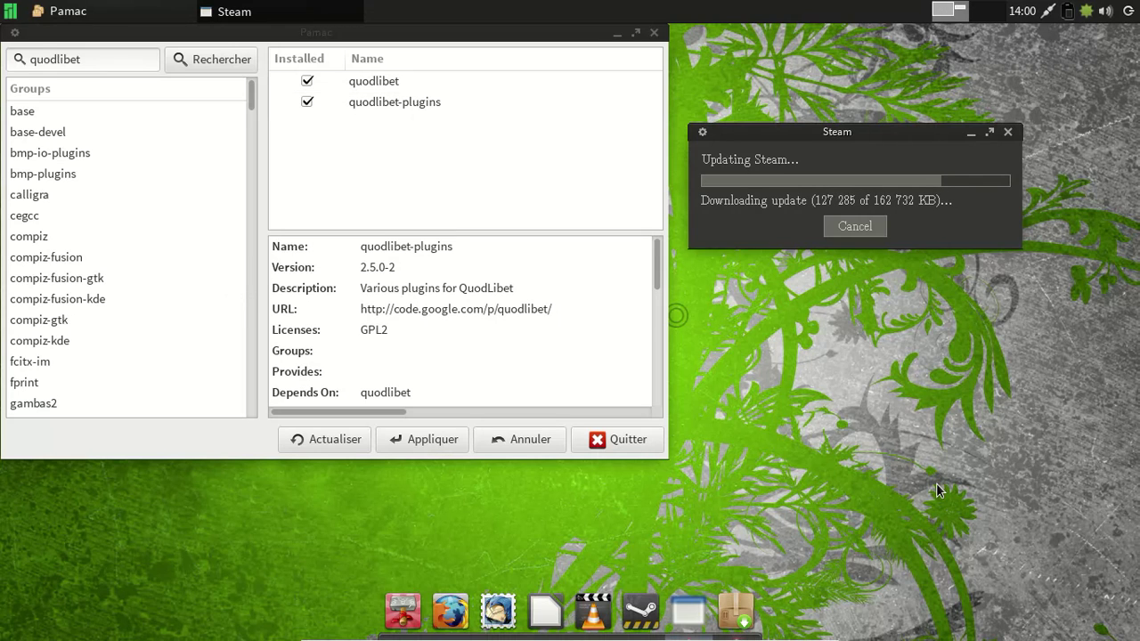
left_click(621, 443)
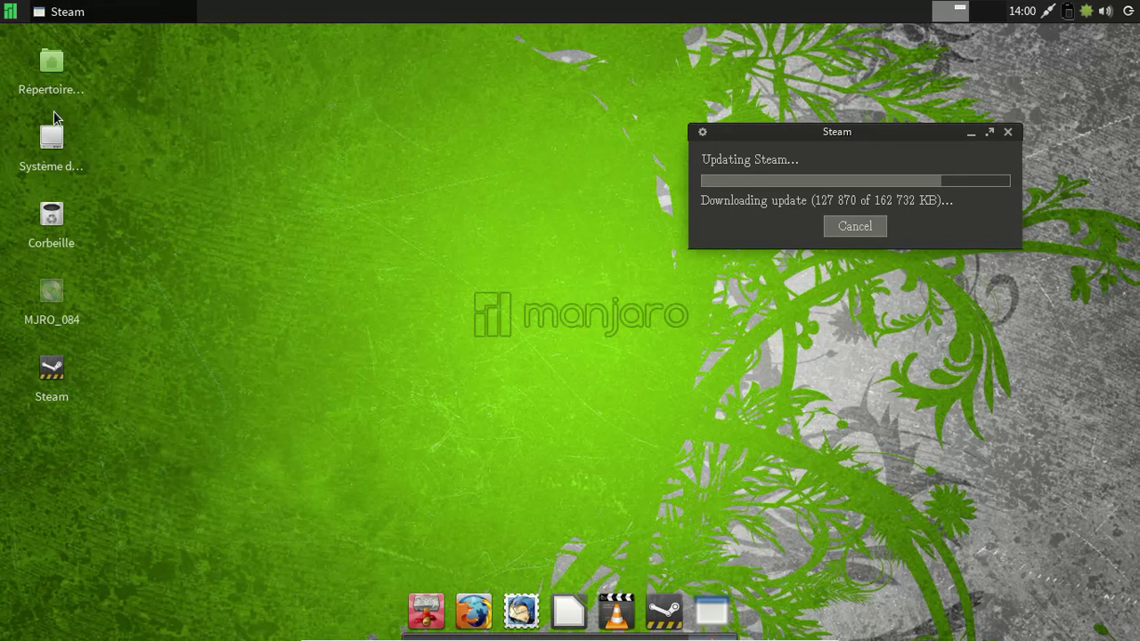
Step: Launch Quod Libet, view its version information, and close both the About dialog and the player
left_click(12, 12)
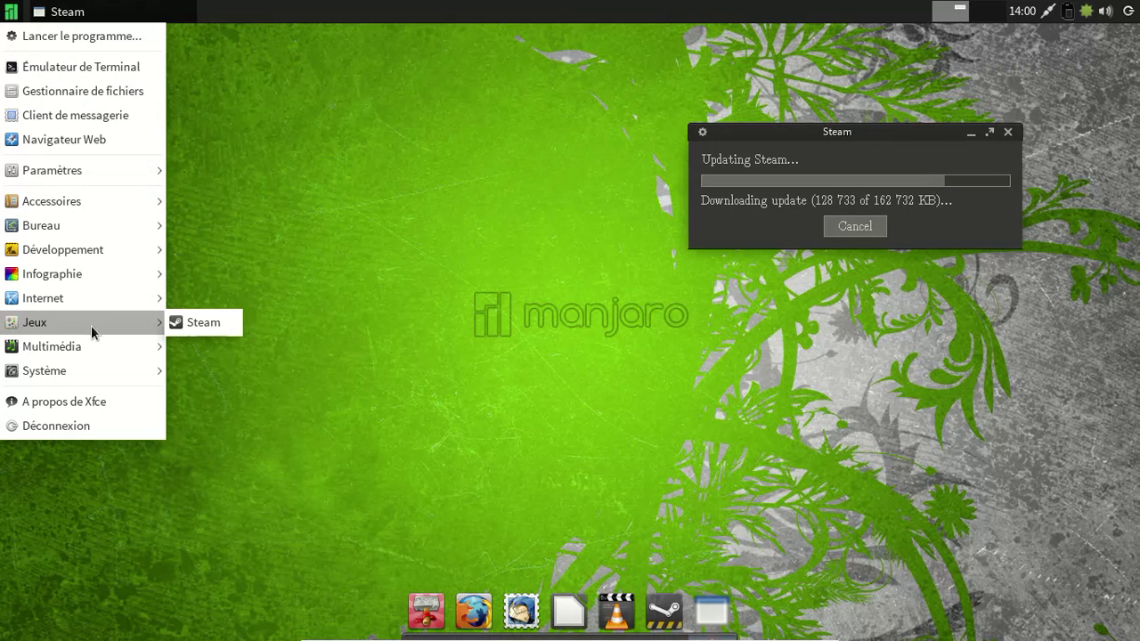
mouse_move(94, 345)
left_click(264, 467)
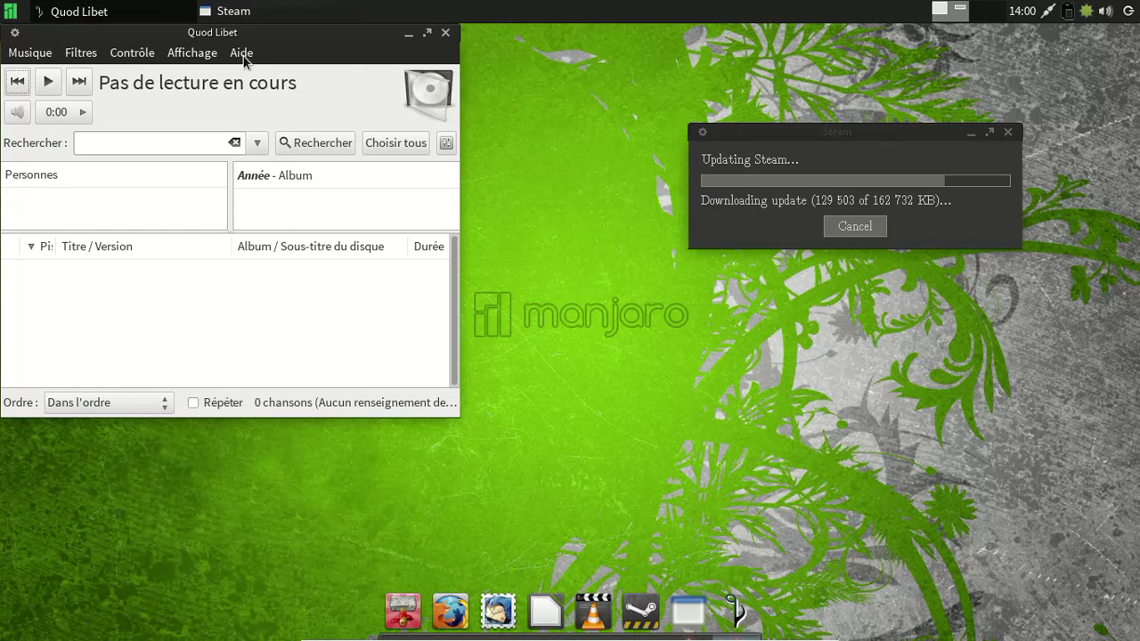
left_click(243, 54)
left_click(261, 127)
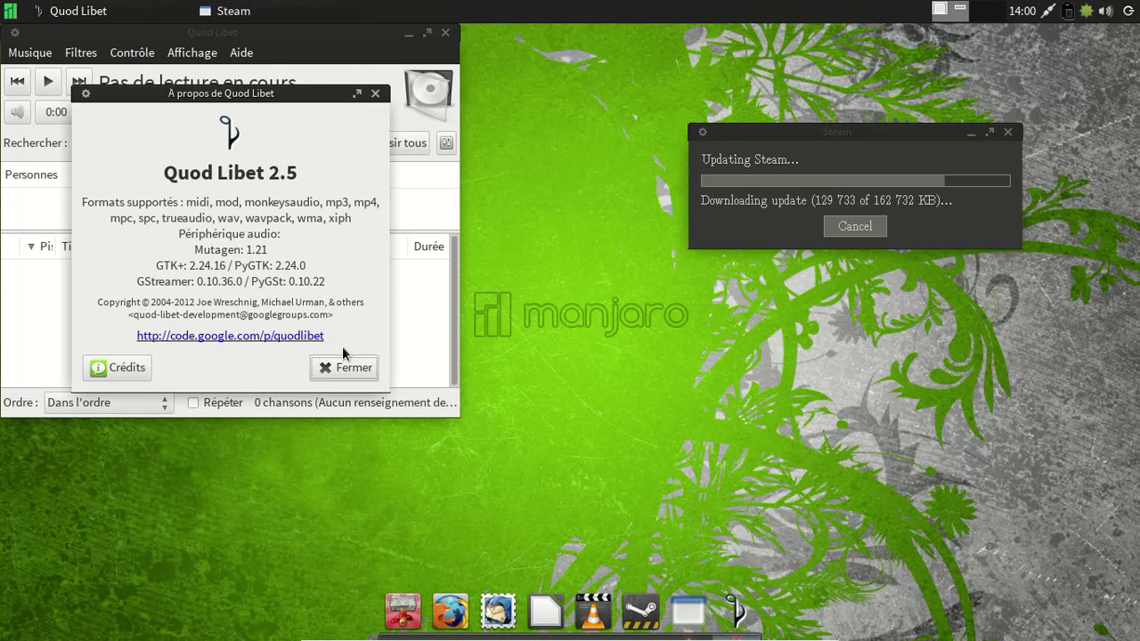
left_click(345, 367)
left_click(445, 32)
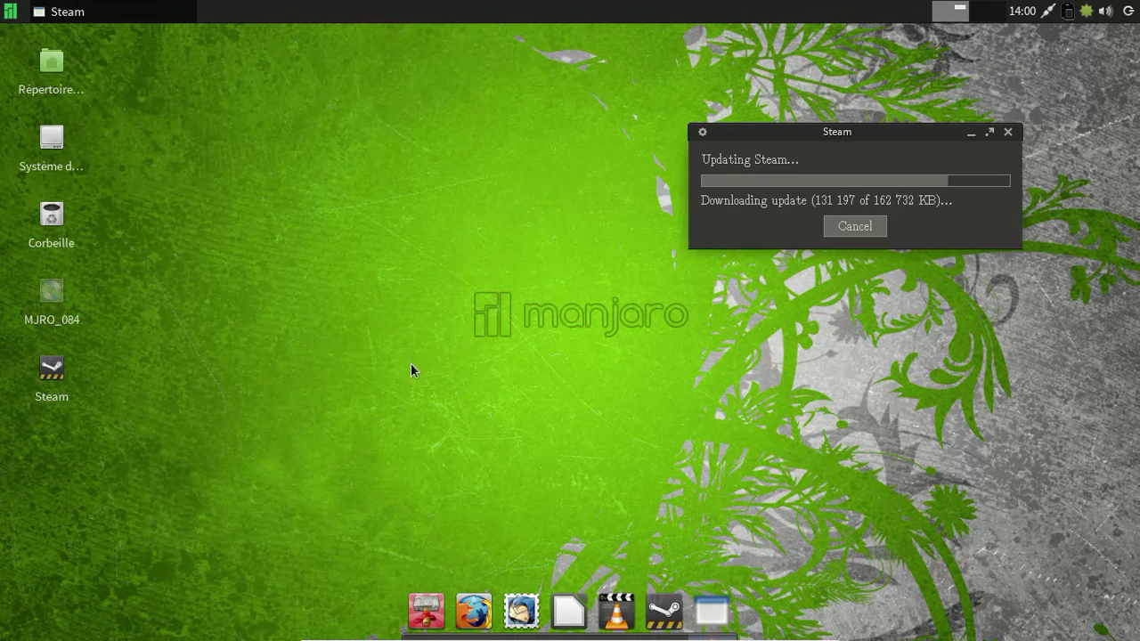
Step: Look through the Accessoires, Bureau, Infographie, Internet, Multimédia and Système application categories, then dismiss the list
left_click(11, 12)
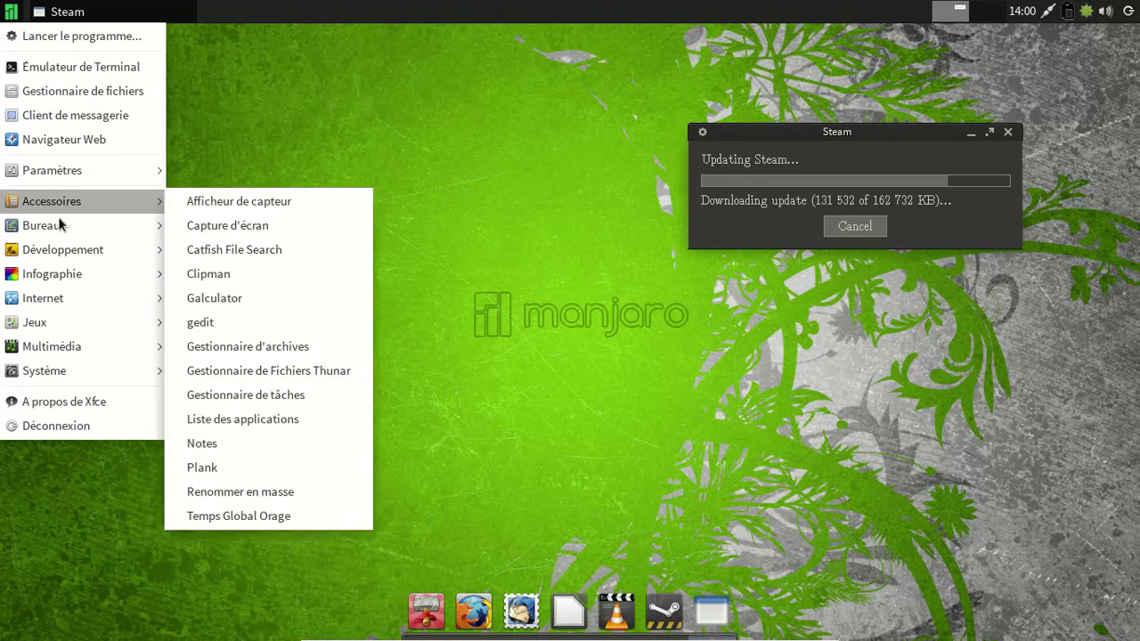
mouse_move(64, 227)
mouse_move(69, 278)
mouse_move(60, 302)
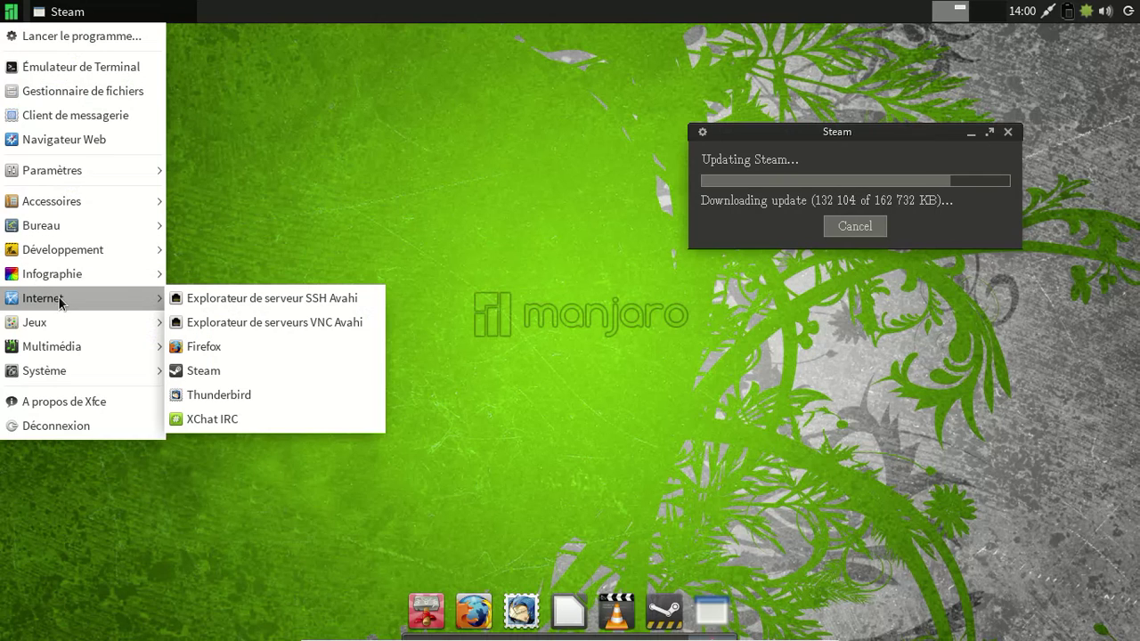
mouse_move(53, 340)
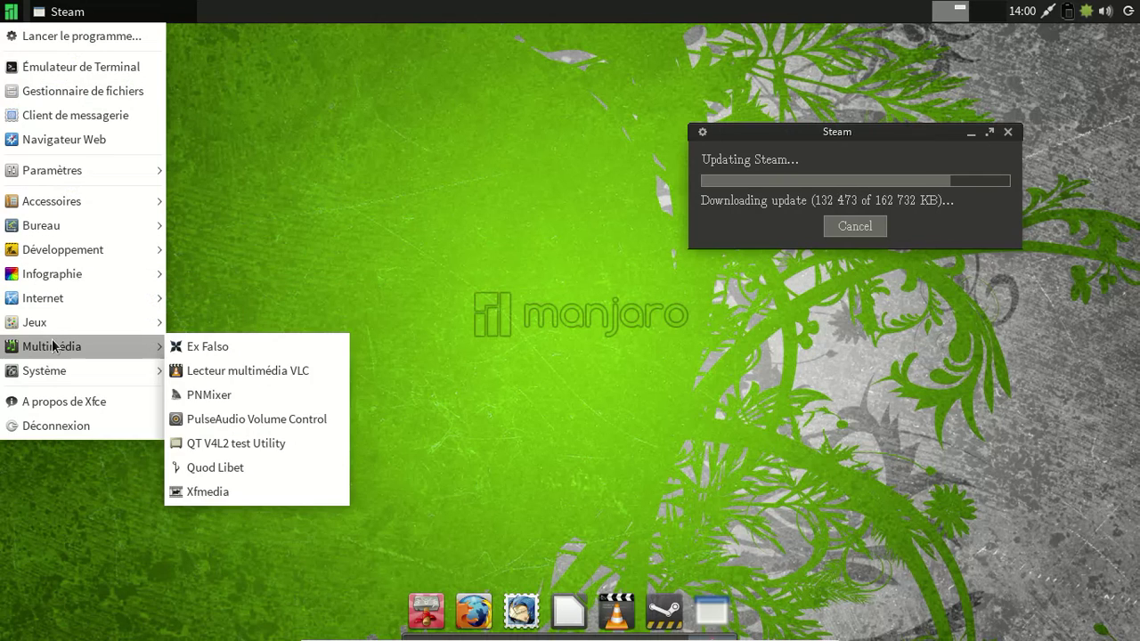
mouse_move(58, 378)
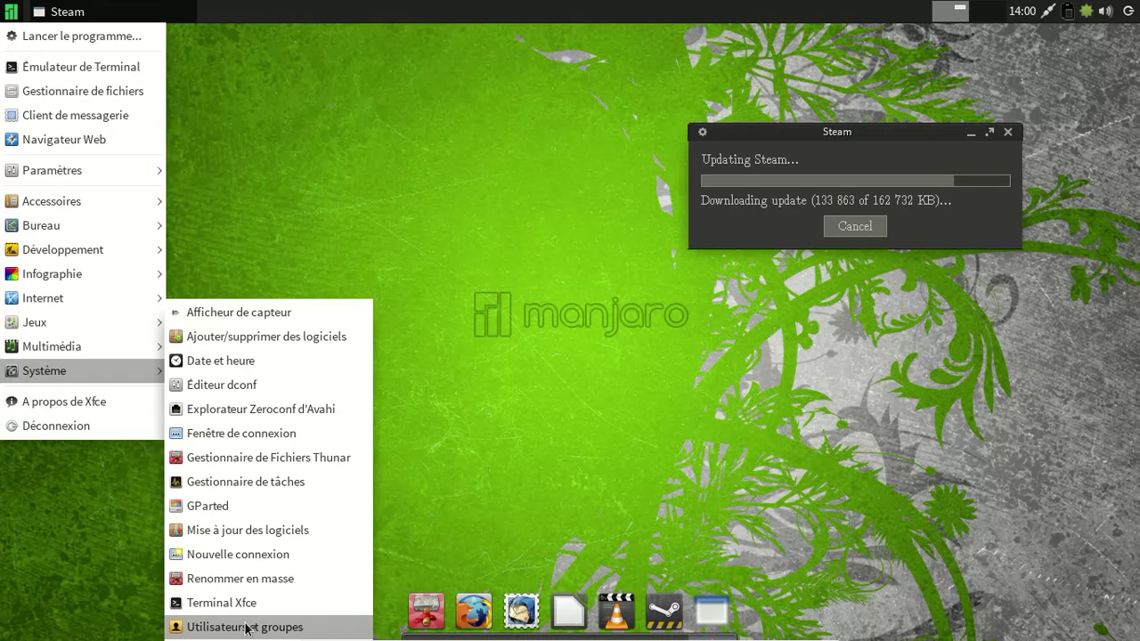
mouse_move(123, 203)
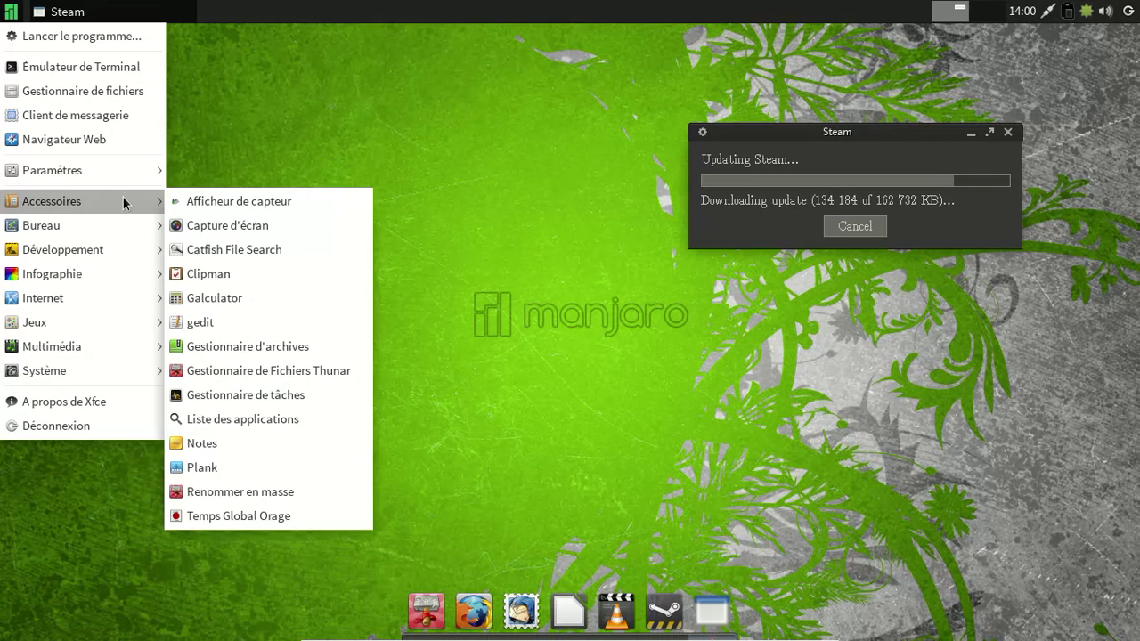
left_click(353, 130)
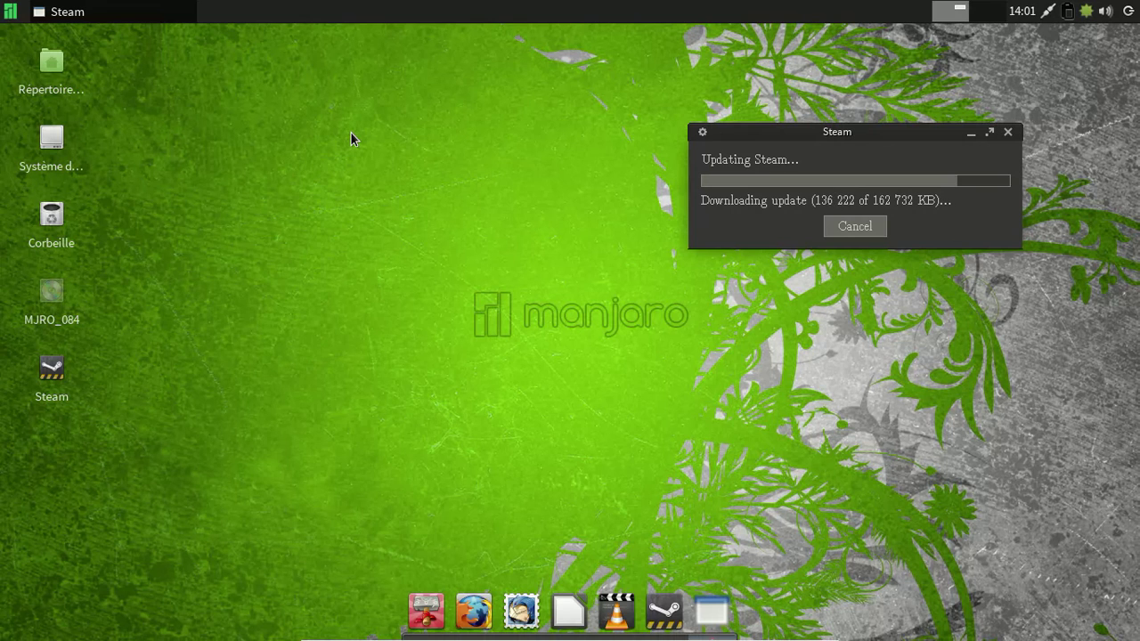
Step: Move the Steam update window toward the upper middle of the desktop
left_click_drag(851, 135, 673, 147)
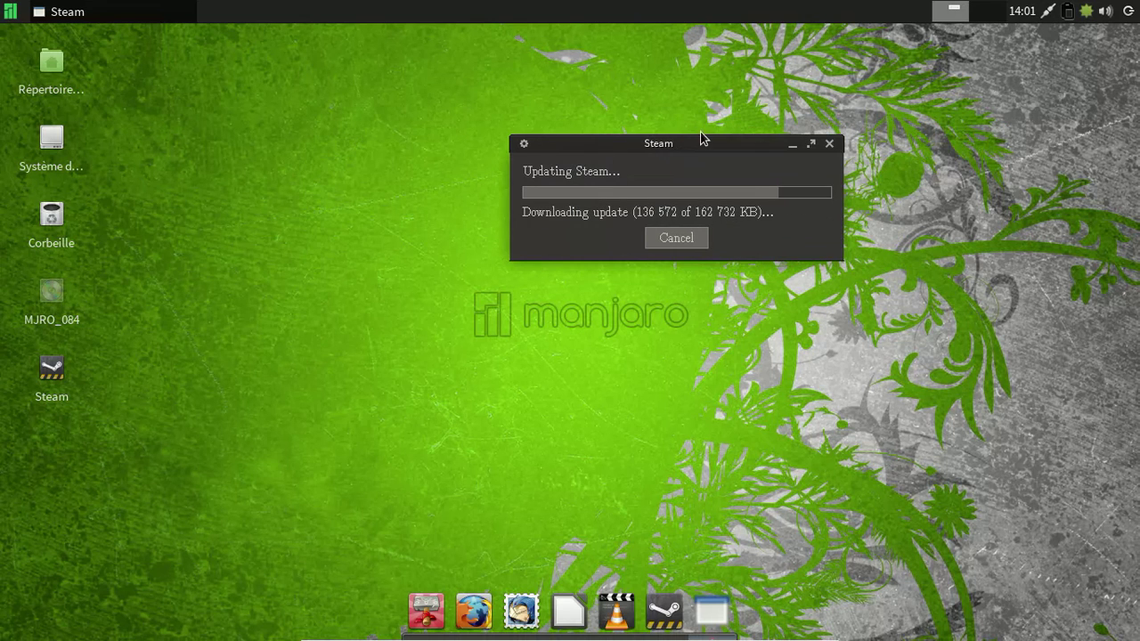
Step: Look at the second workspace, return to the first, and shift the Steam update window closer to the desktop's centre
left_click(991, 11)
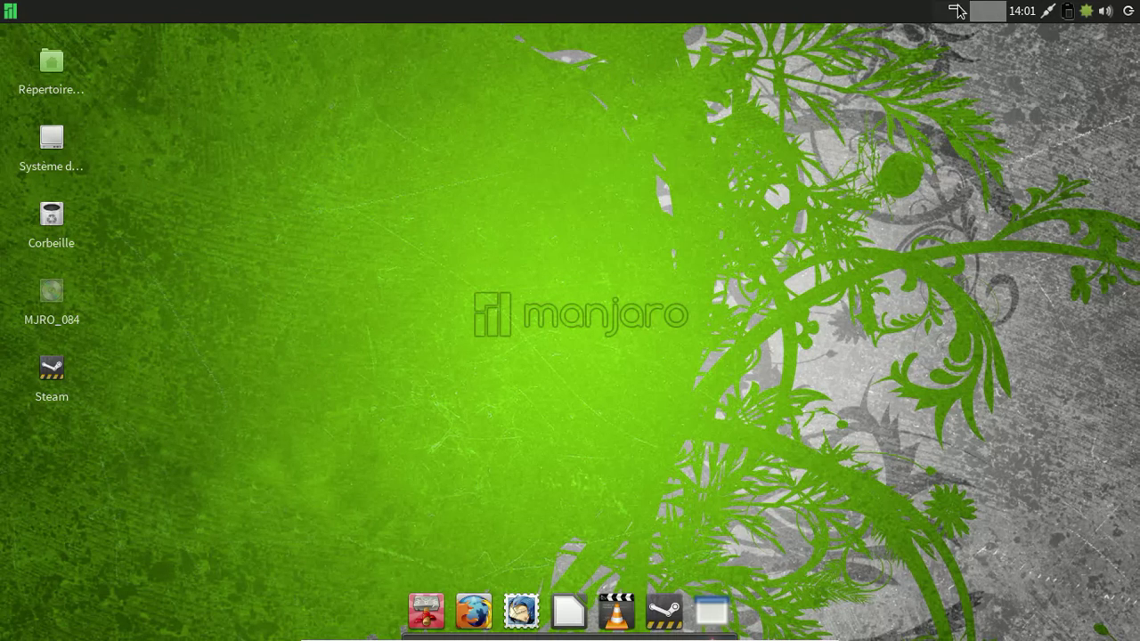
left_click(955, 11)
left_click_drag(692, 144, 621, 148)
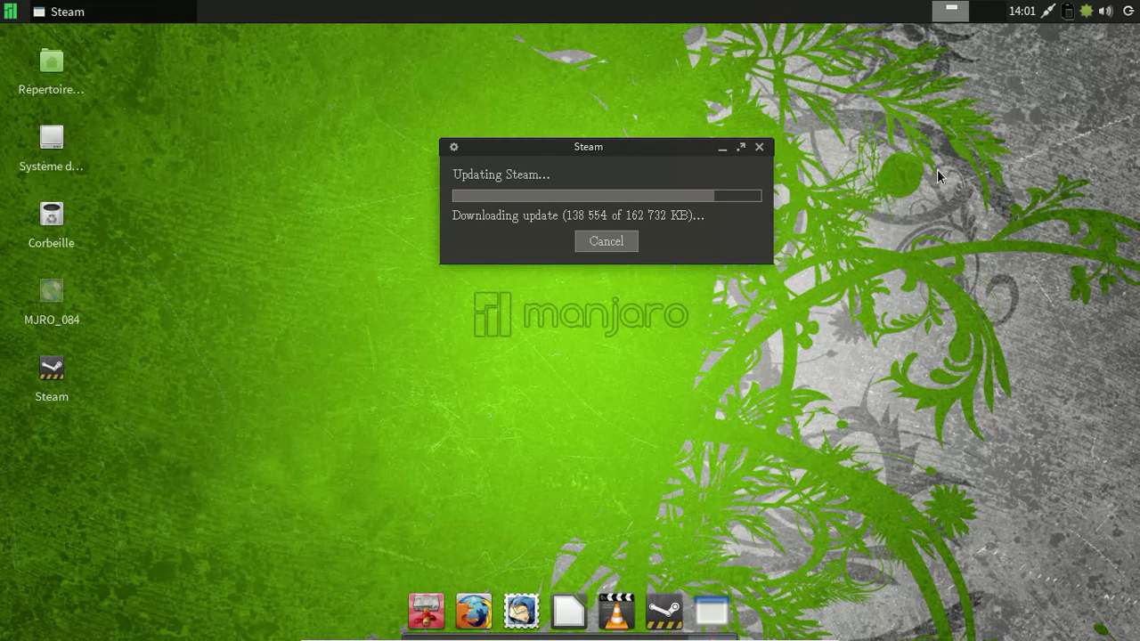
Step: Open the Apparence settings, try the Adwaita and Adwaita-Manjaro-dark styles, and settle on Adwaita-Manjaro-light
left_click(10, 12)
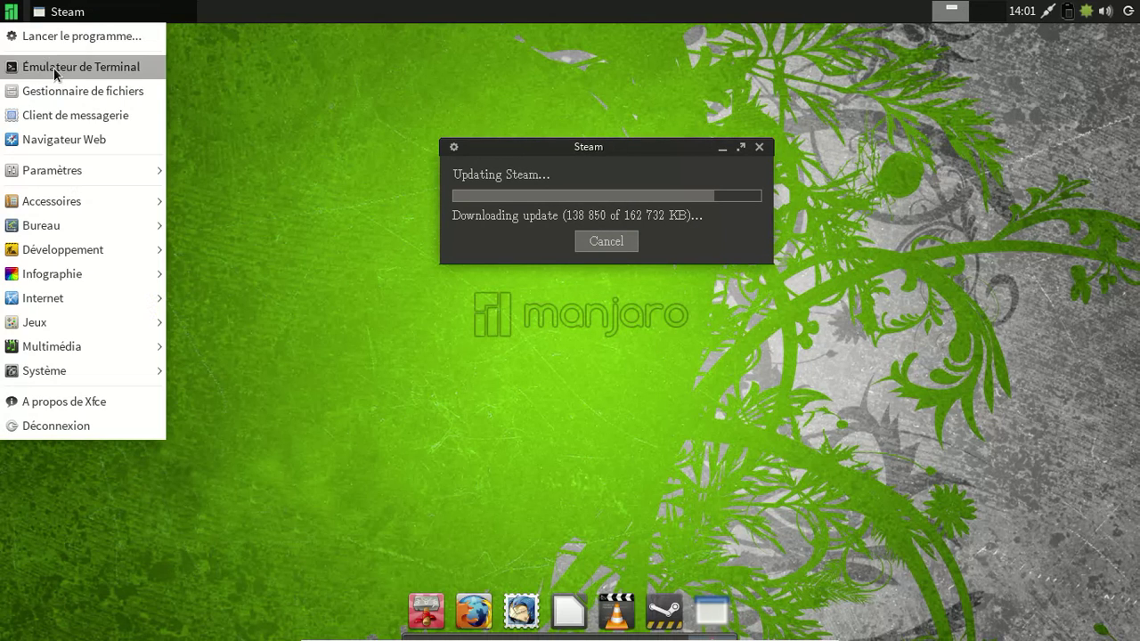
mouse_move(91, 170)
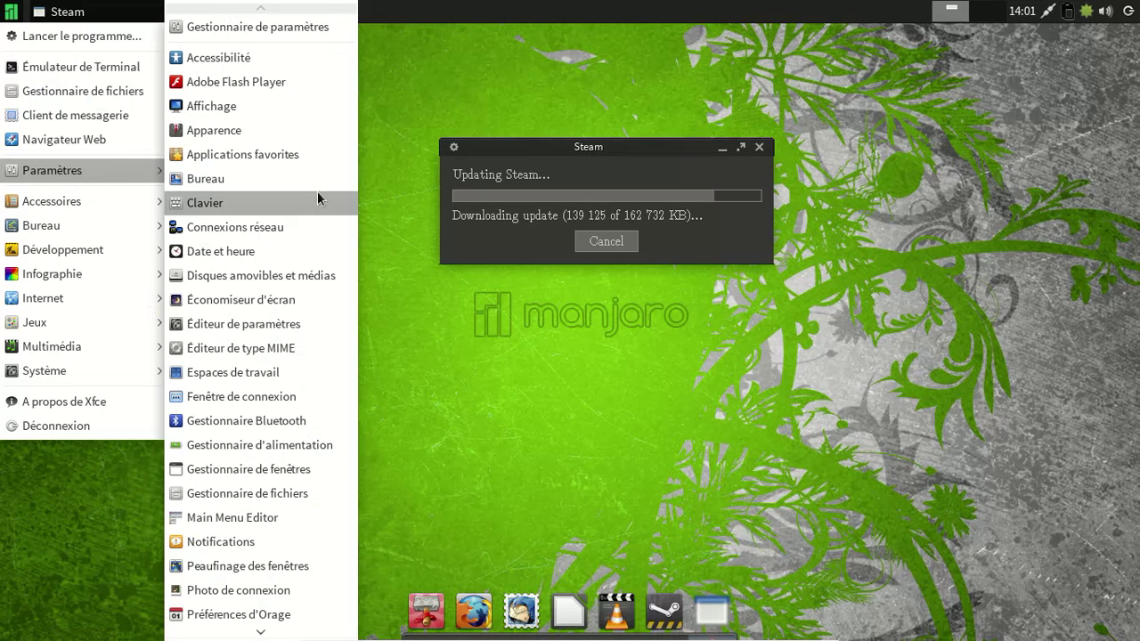
left_click(284, 129)
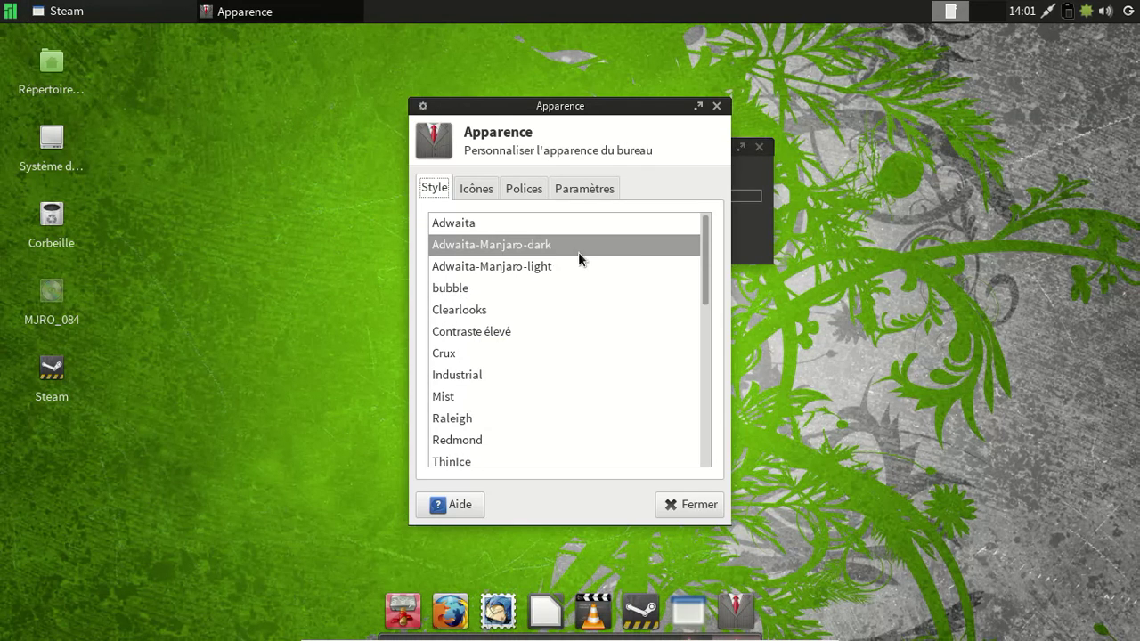
left_click(587, 267)
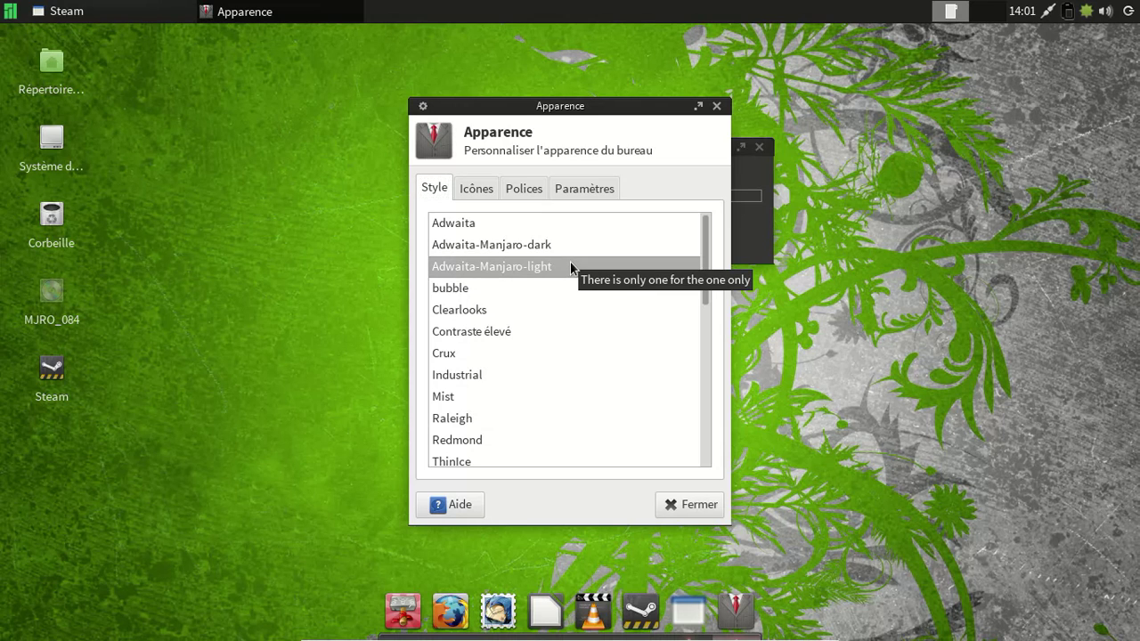
left_click(489, 221)
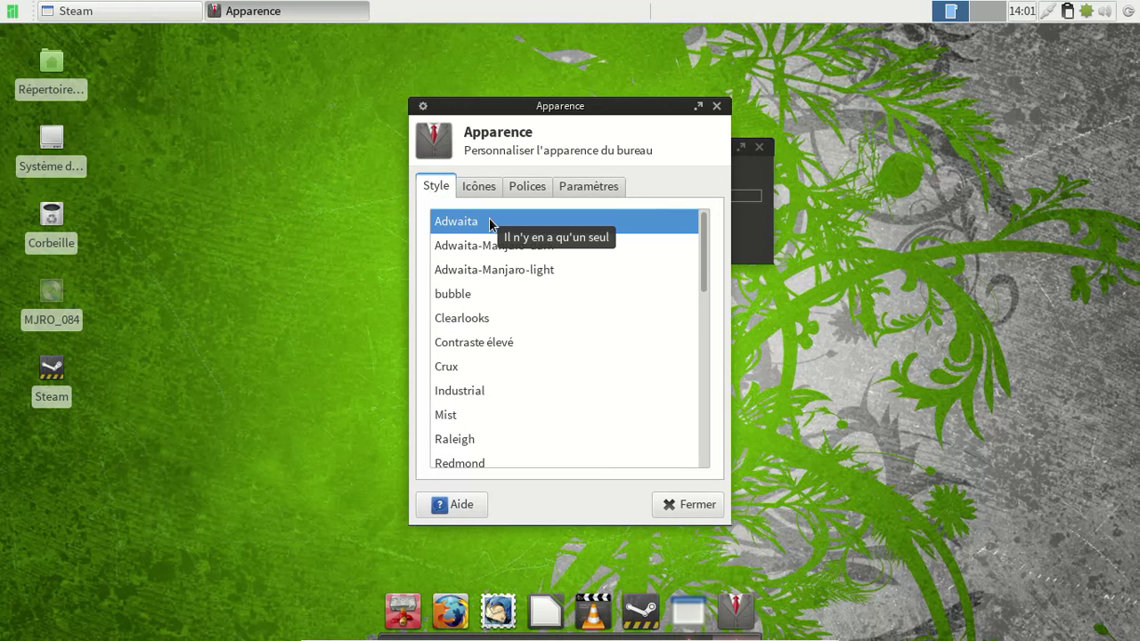
left_click(508, 247)
left_click(523, 265)
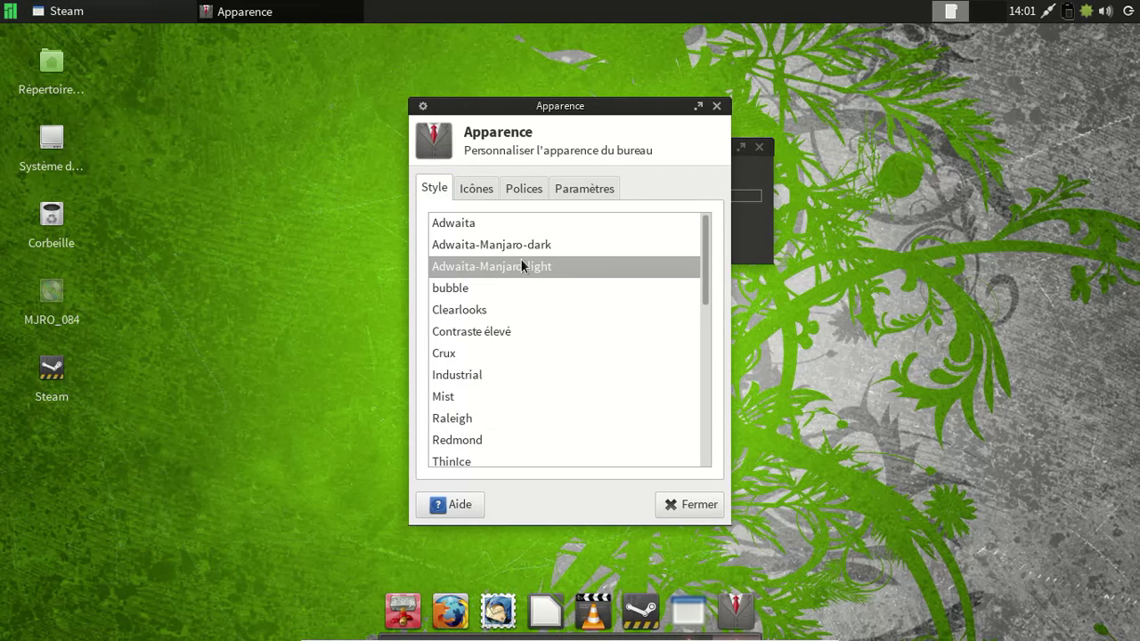
Step: Try the Xfce and Xfce-4.0 styles, then reapply the Adwaita-Manjaro-light style
scroll(592, 312, "down", 3)
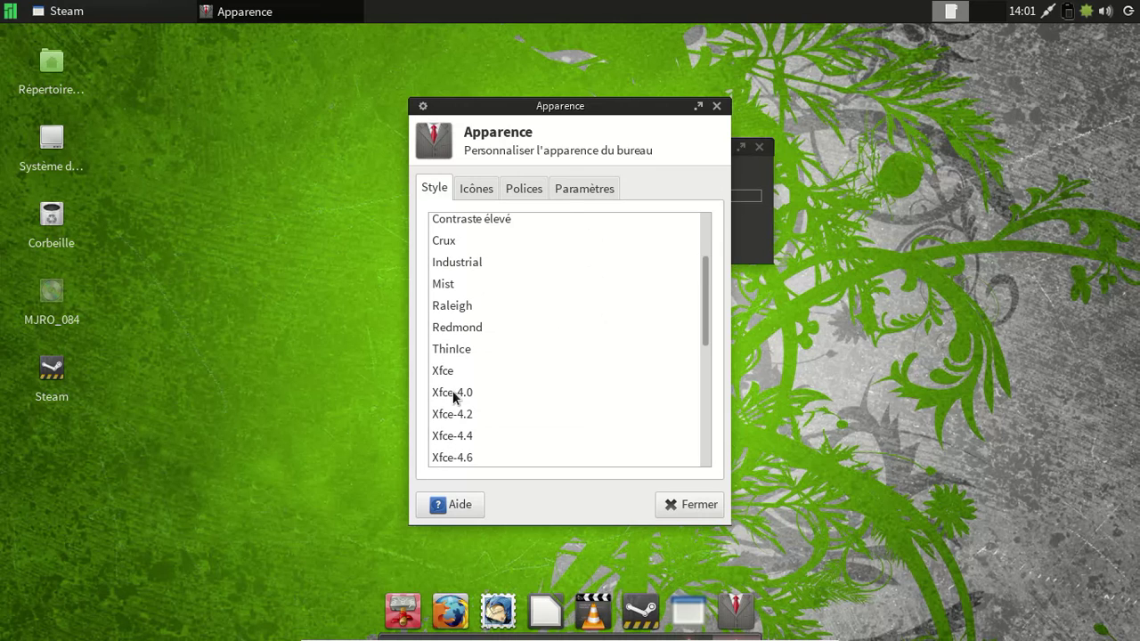
left_click(462, 369)
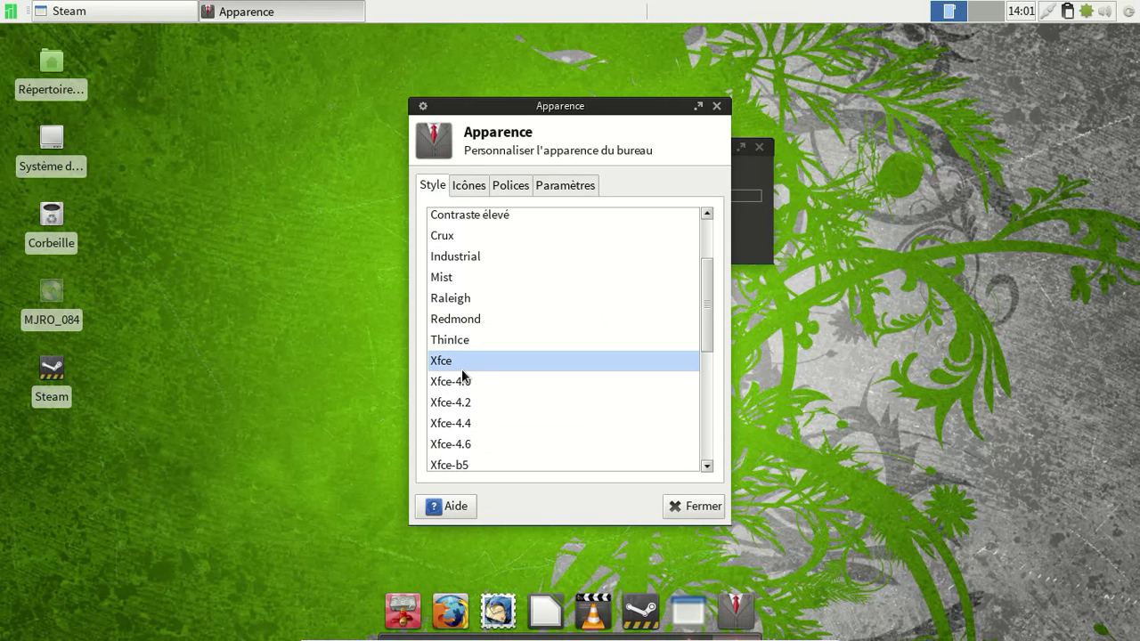
left_click(467, 382)
scroll(529, 356, "down", 3)
scroll(529, 357, "up", 5)
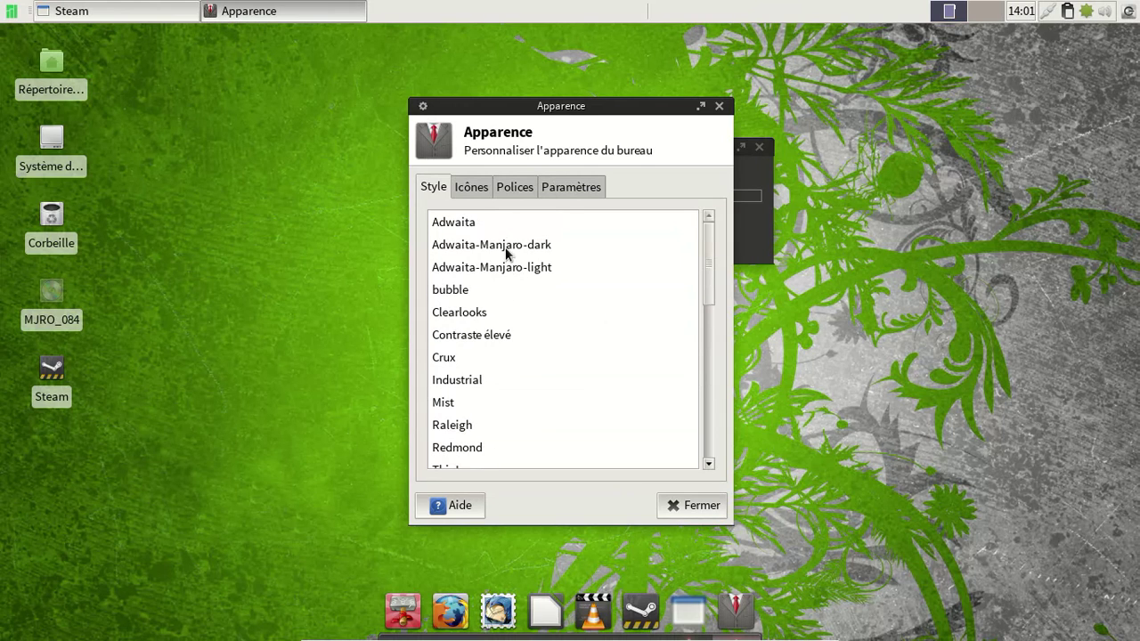
left_click(505, 246)
left_click(507, 265)
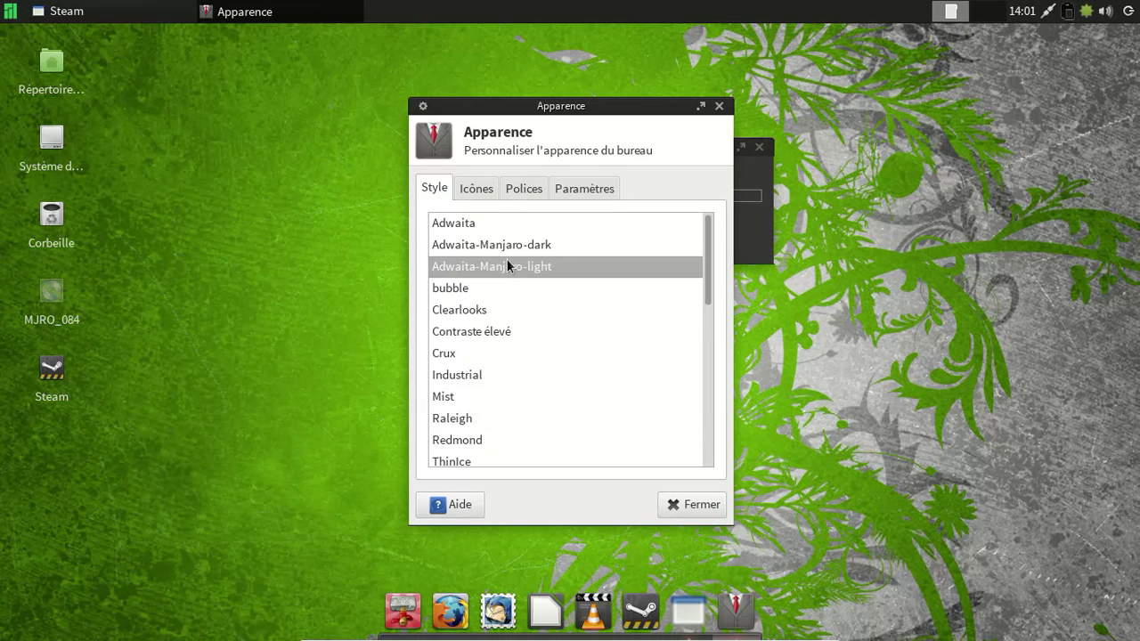
Step: Switch the desktop icon theme to GNOME and close the Apparence settings
left_click(476, 187)
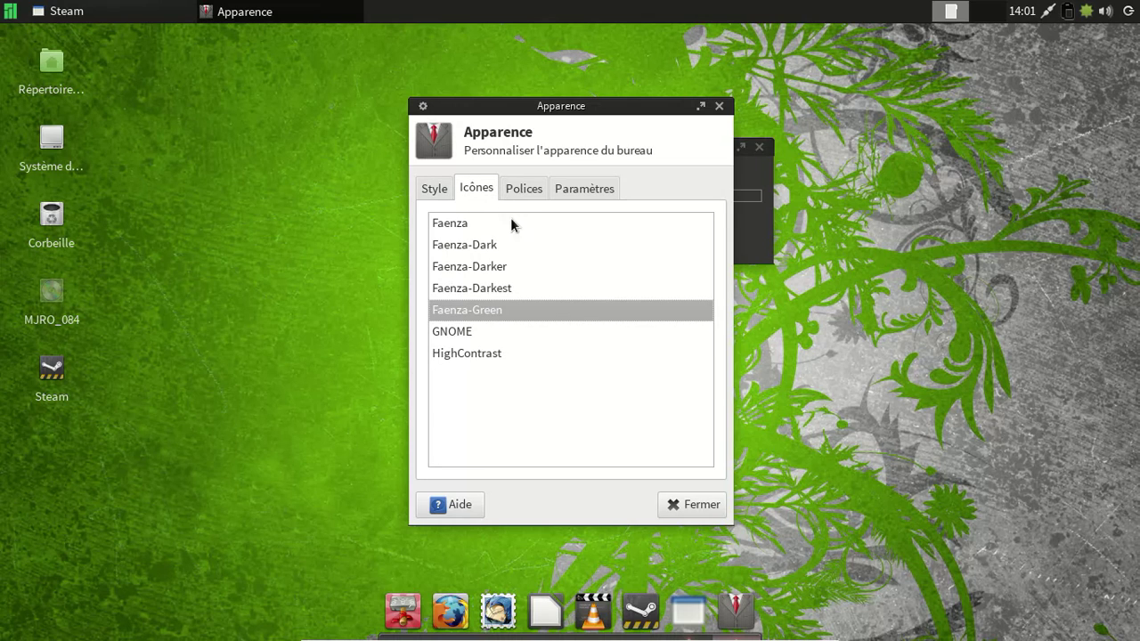
left_click(467, 332)
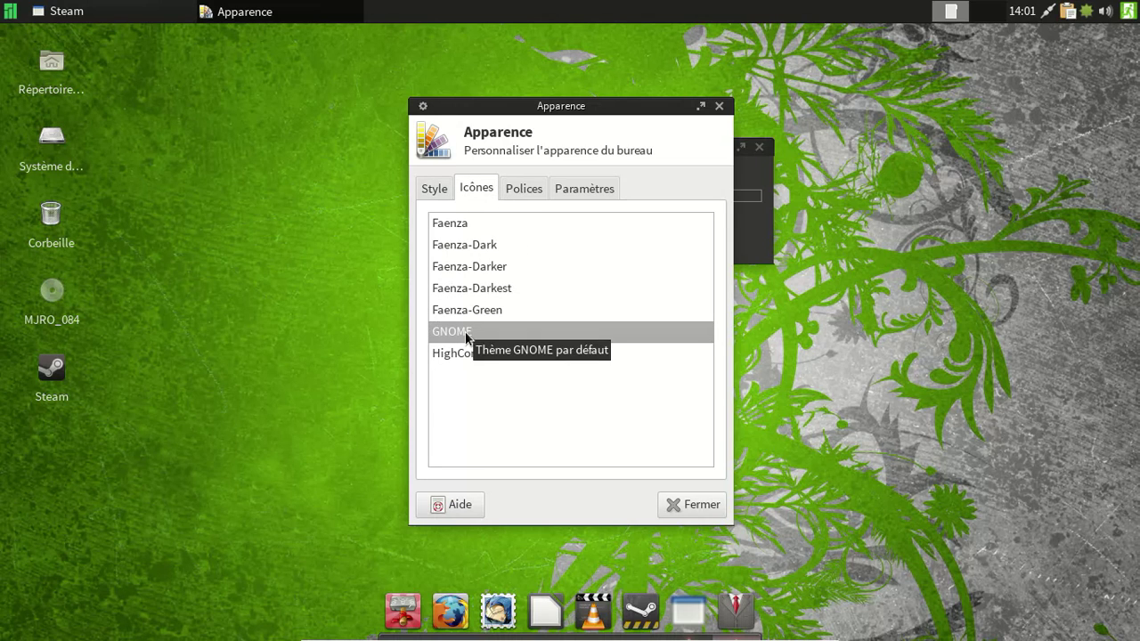
left_click(702, 505)
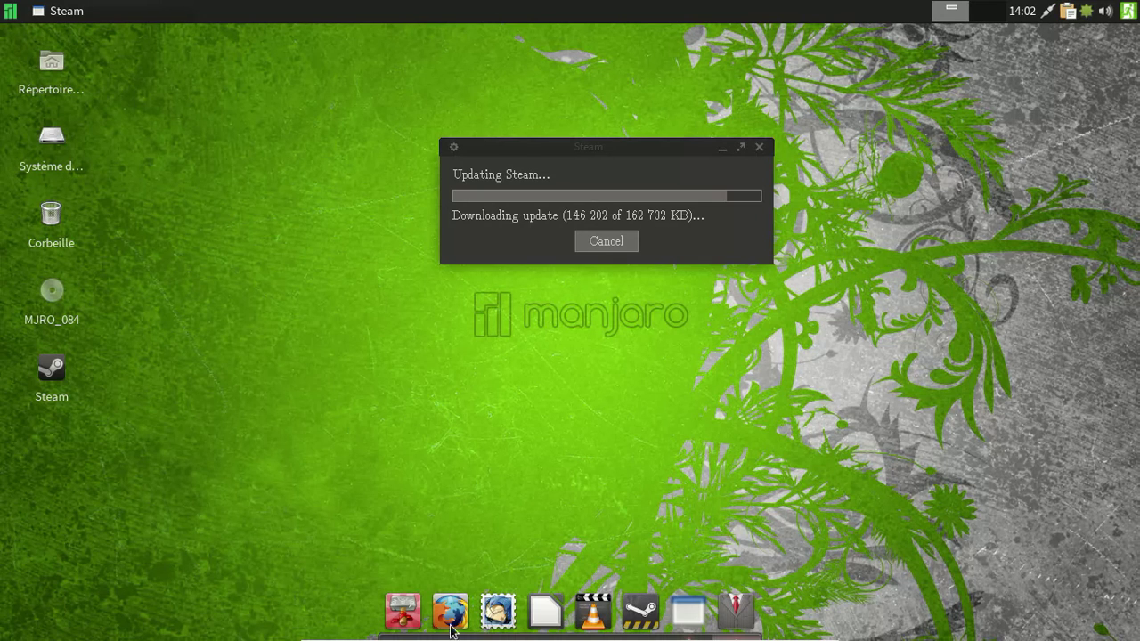
Step: Move the Steam update window slightly toward the upper left of the desktop
left_click(615, 158)
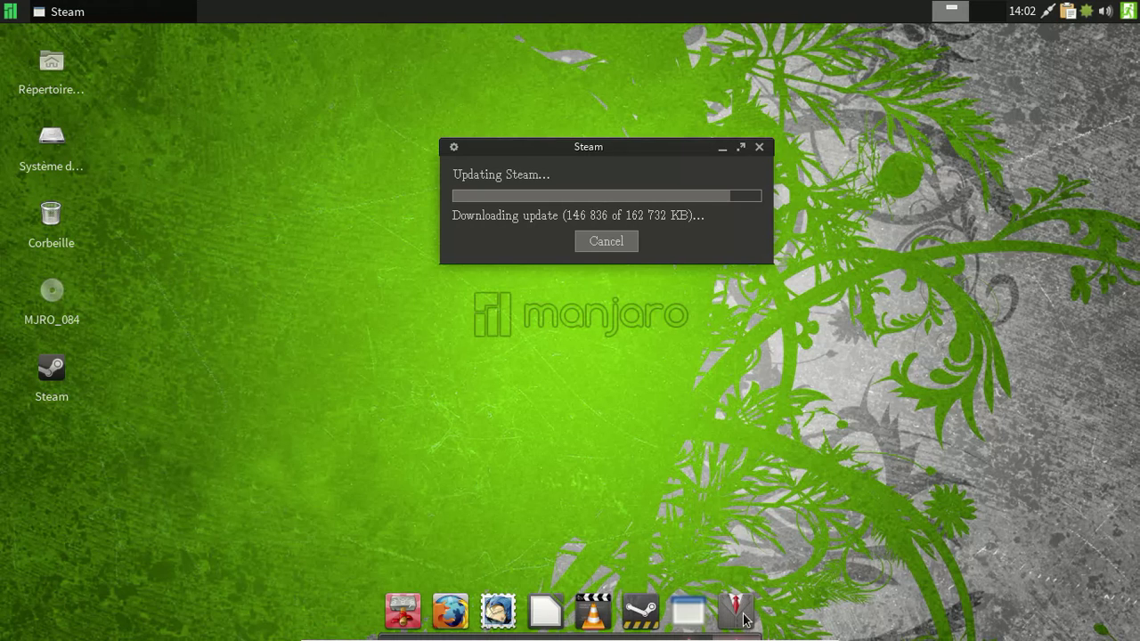
left_click_drag(702, 151, 662, 140)
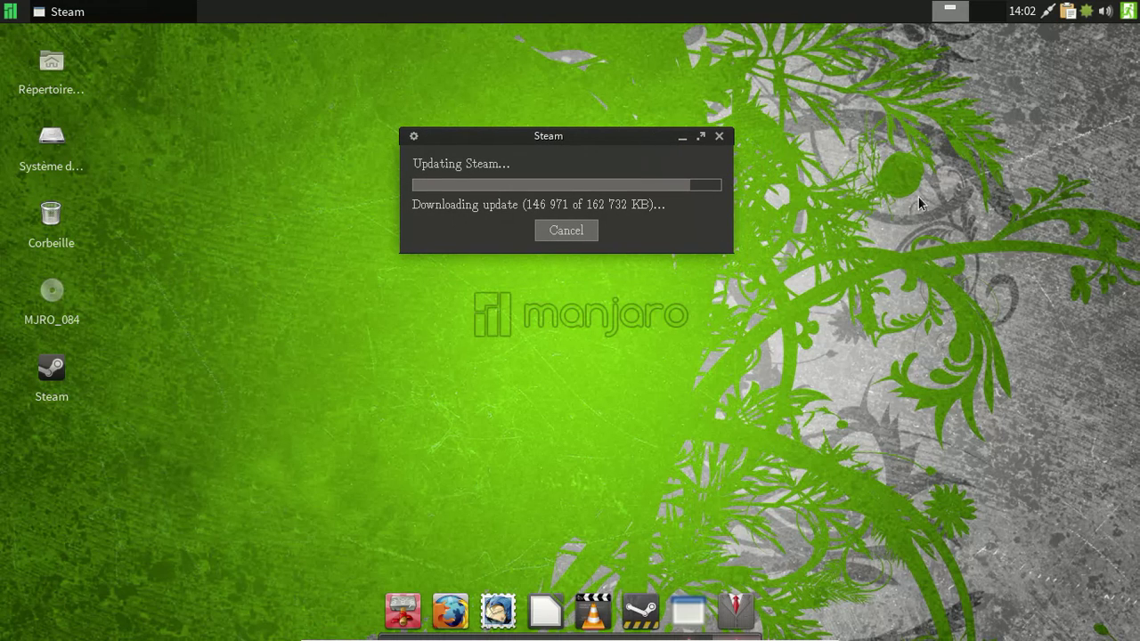
Step: View the clipboard manager's version information, close the About dialog, and quit Clipman
right_click(1068, 11)
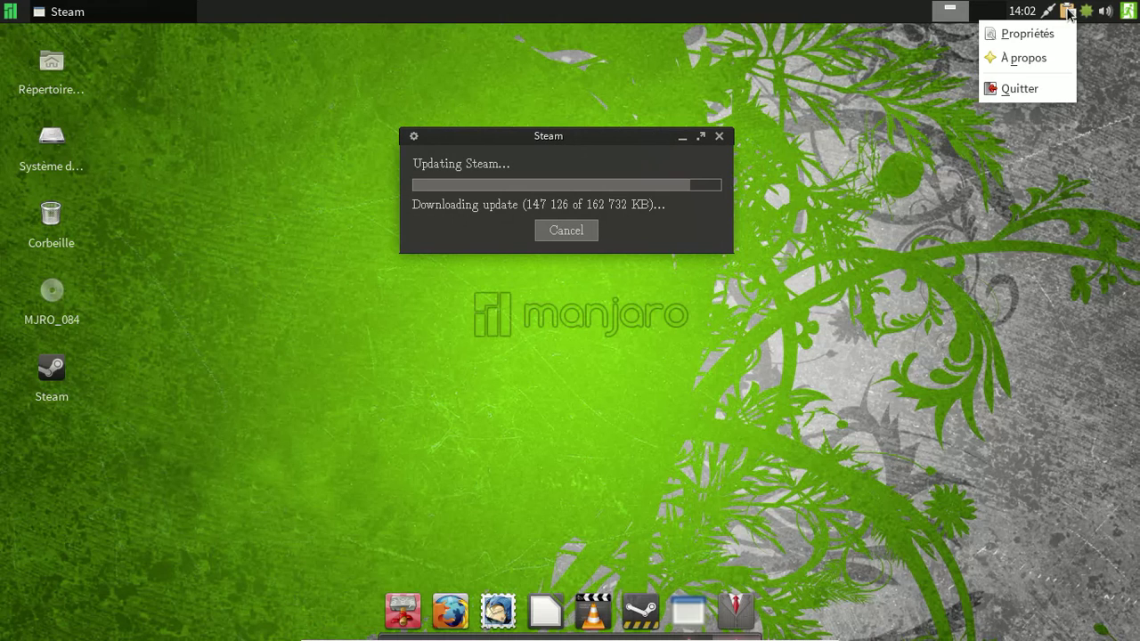
left_click(1024, 58)
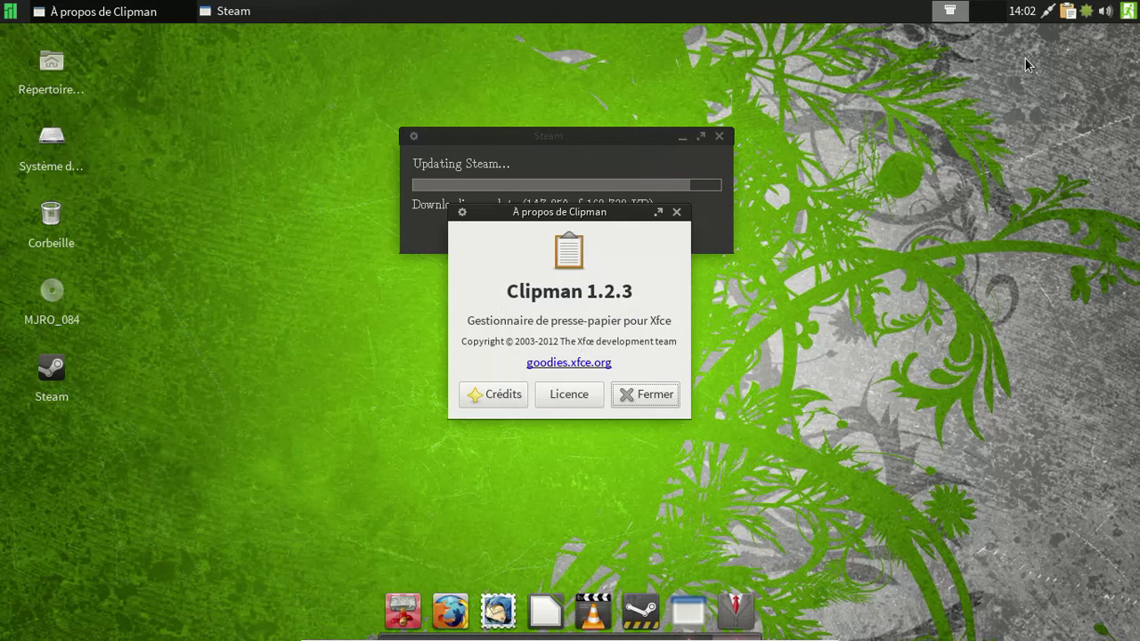
left_click(655, 395)
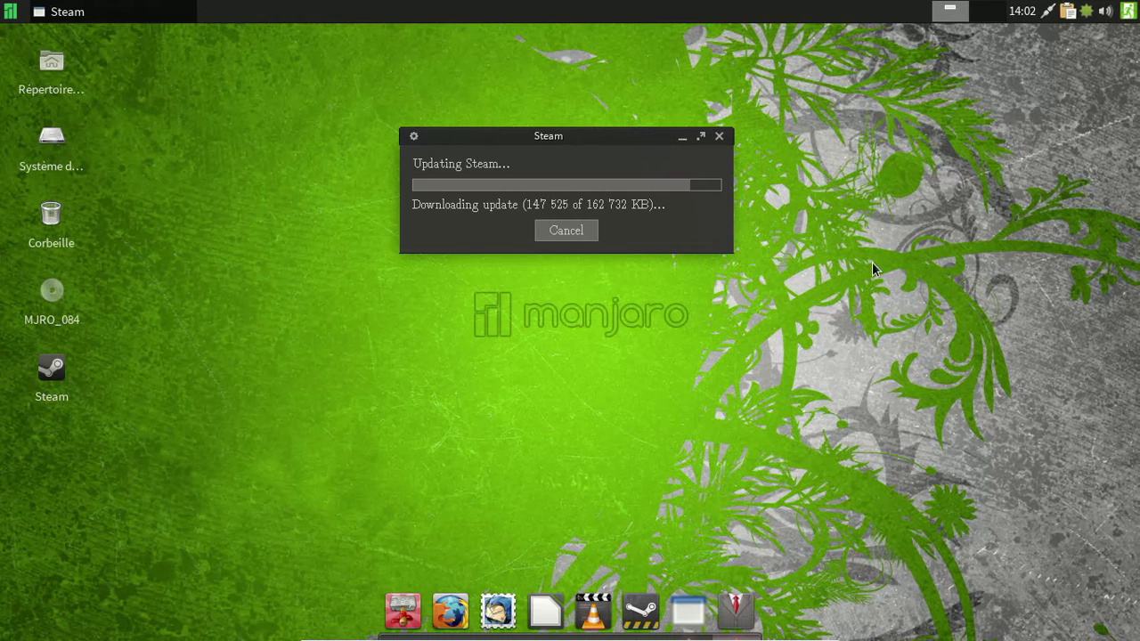
right_click(1068, 12)
left_click(998, 90)
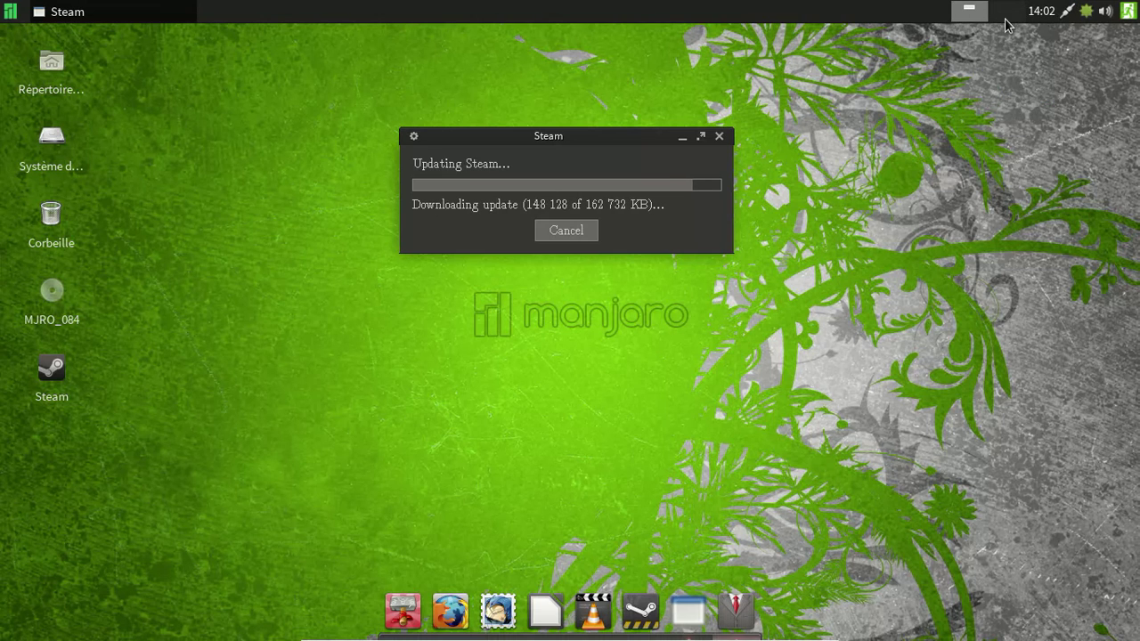
Step: Move the Steam update window slightly toward the upper right of the desktop
left_click(975, 13)
left_click(977, 13)
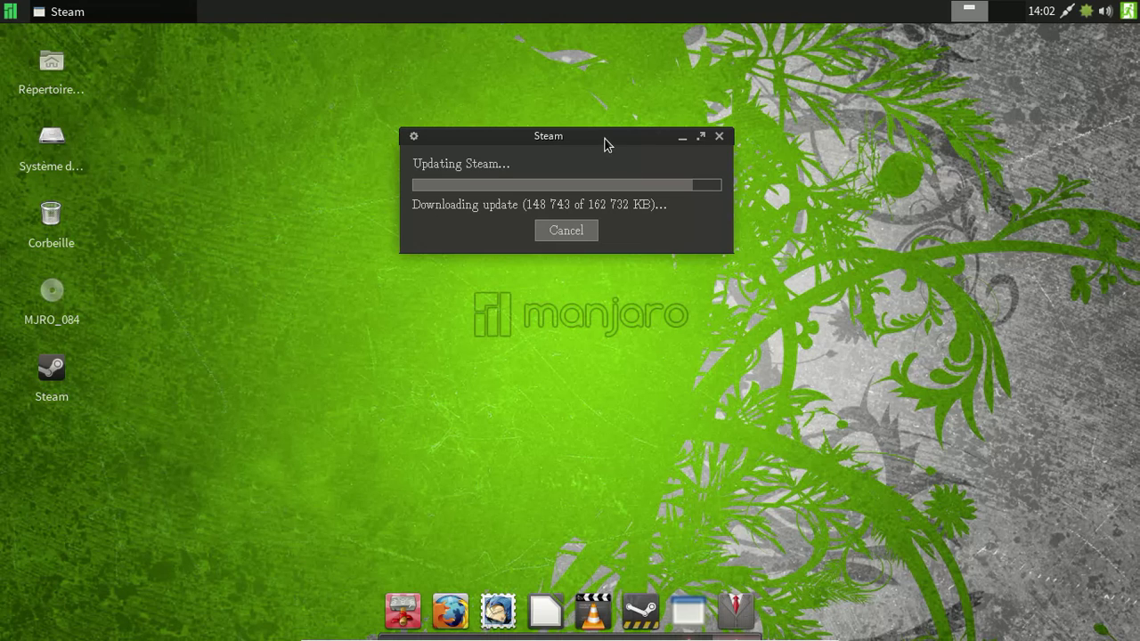
left_click_drag(600, 135, 683, 114)
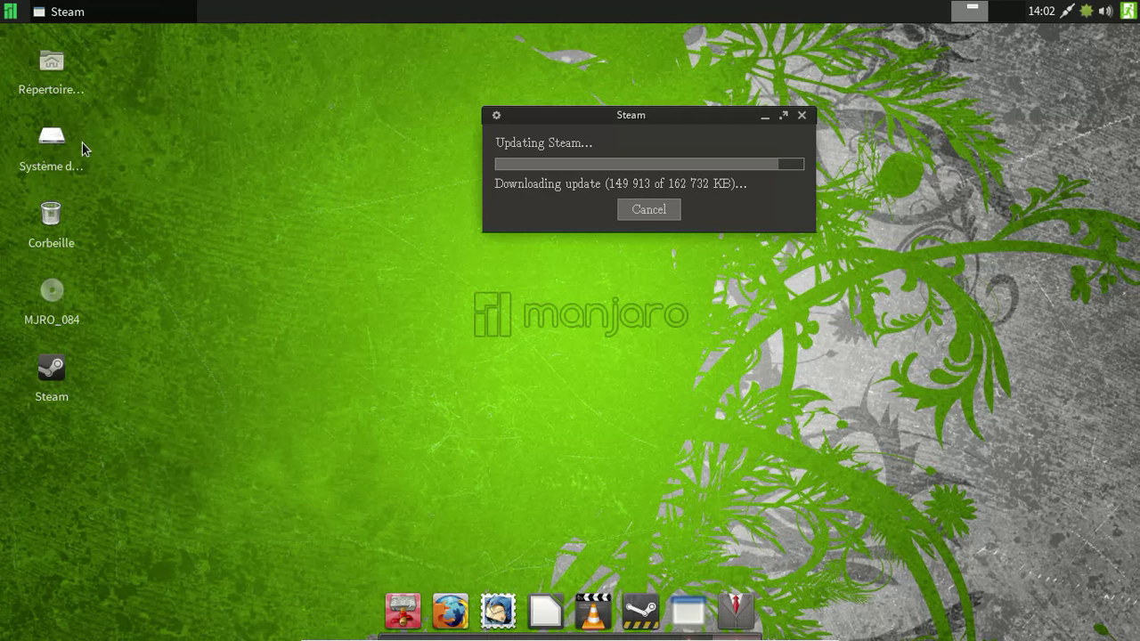
Step: Launch Viewnior from the Infographie category, view its version information, and close both the About dialog and the viewer
left_click(13, 12)
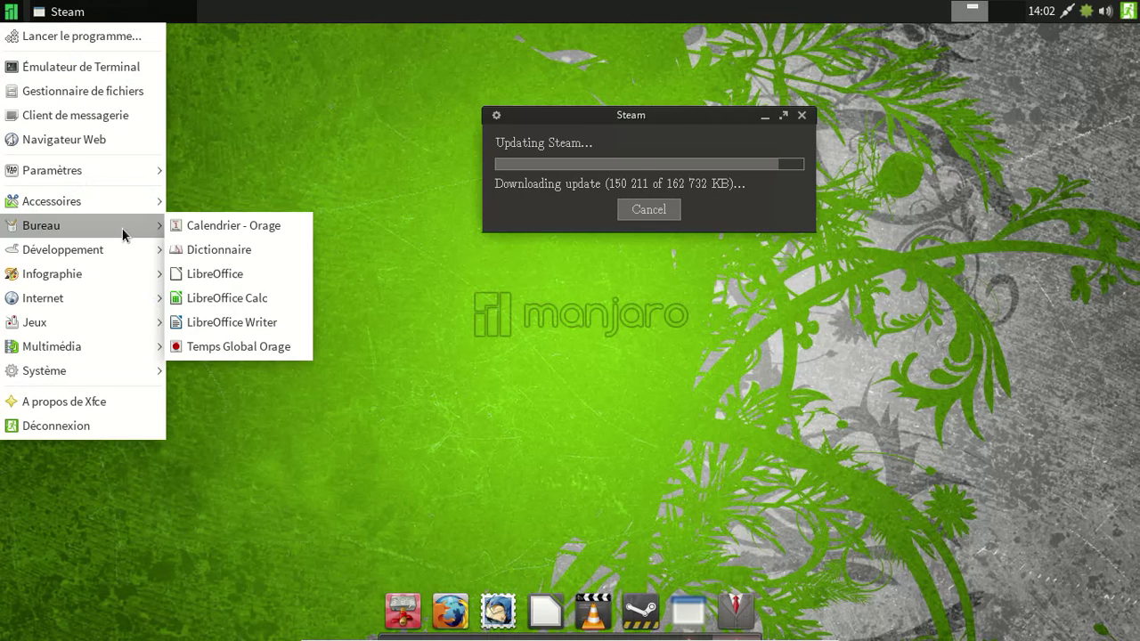
mouse_move(122, 279)
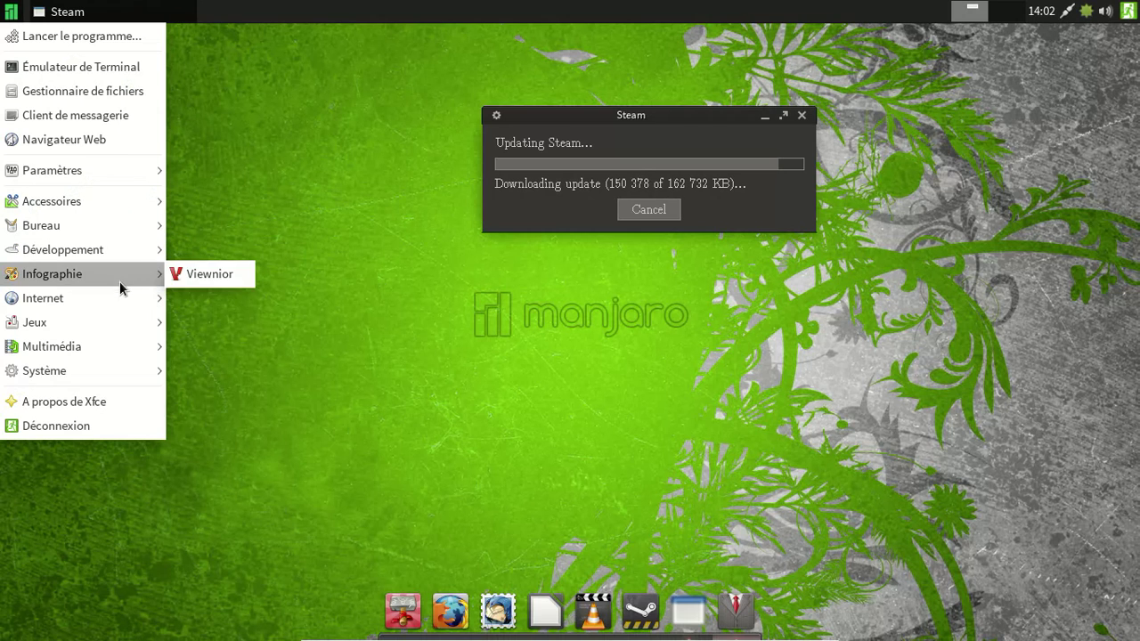
left_click(181, 275)
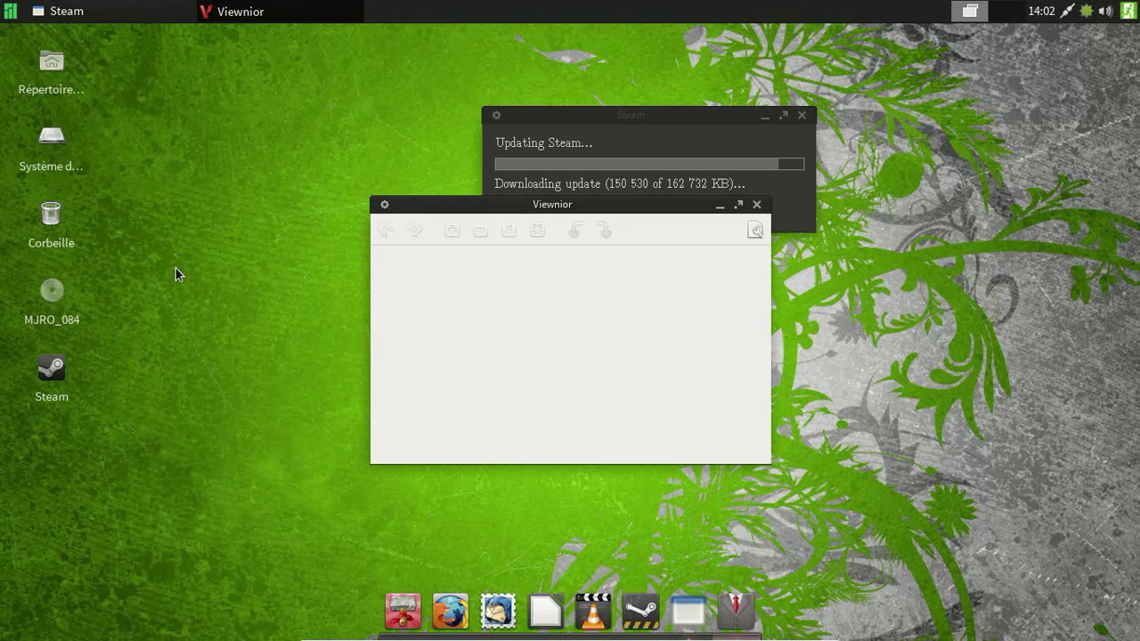
left_click(753, 232)
left_click(794, 503)
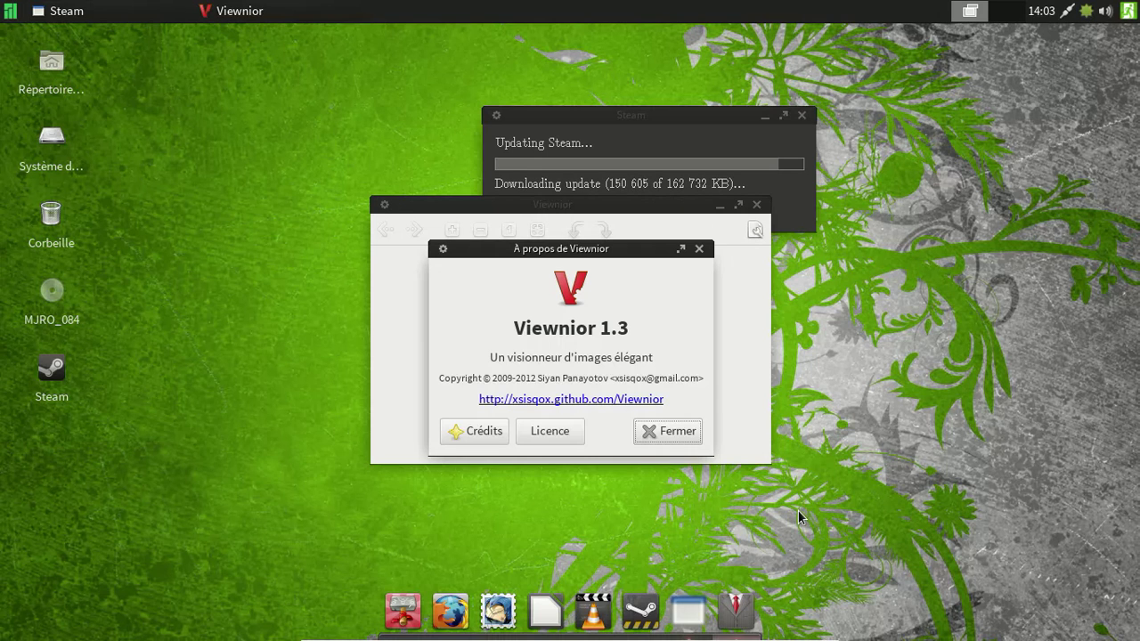
left_click(666, 431)
left_click(758, 207)
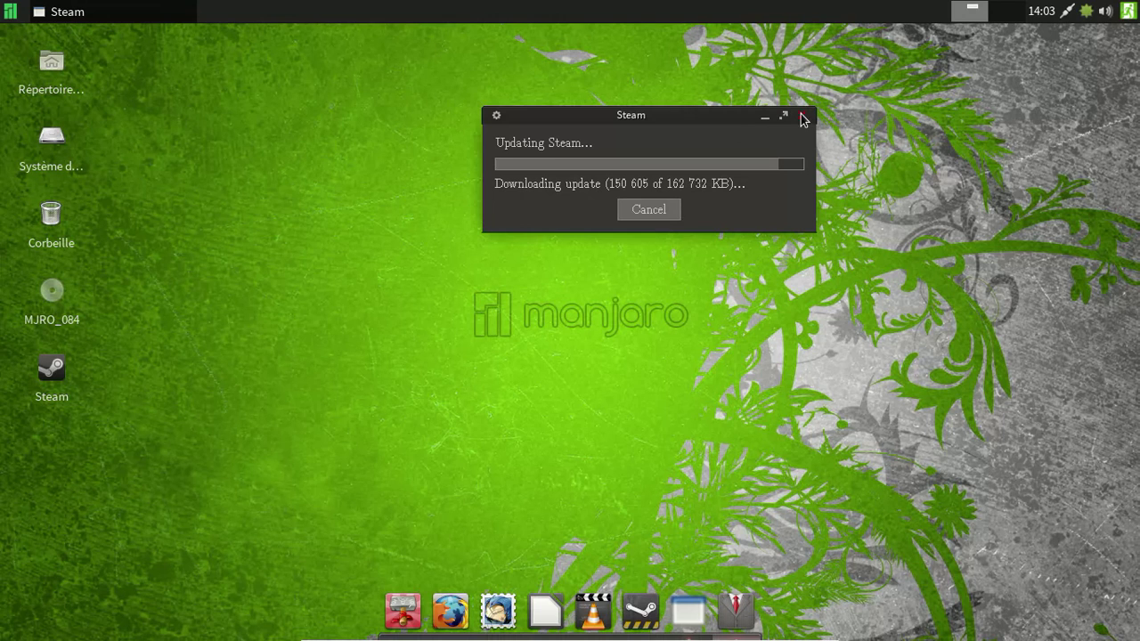
Step: Open a terminal emulator and move the Steam update window clear of it
left_click_drag(679, 116, 647, 102)
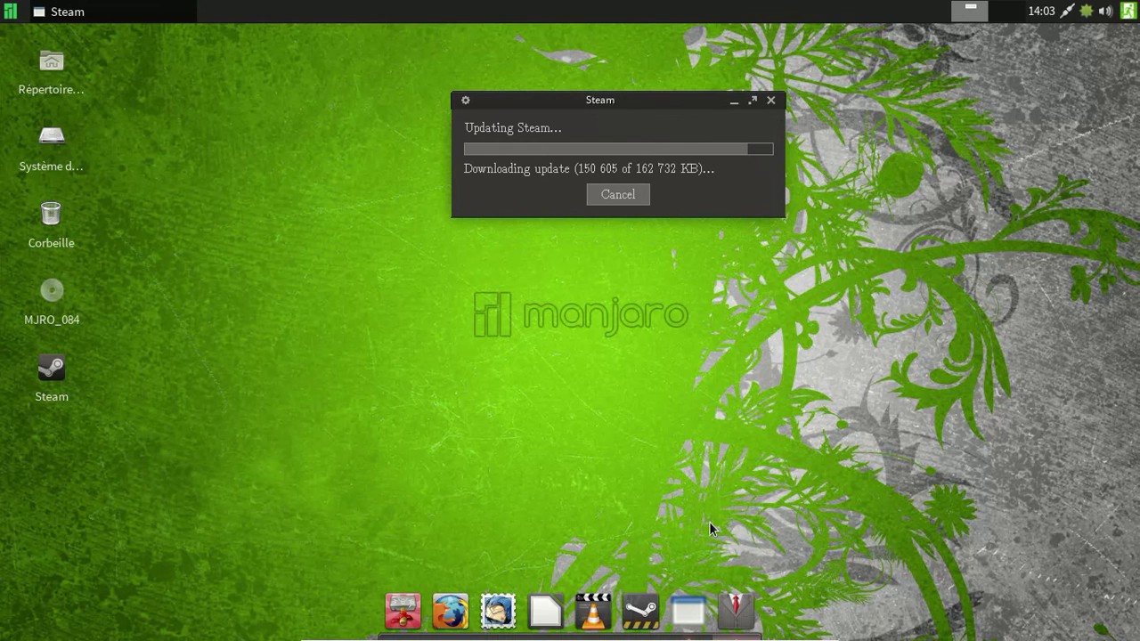
left_click(10, 11)
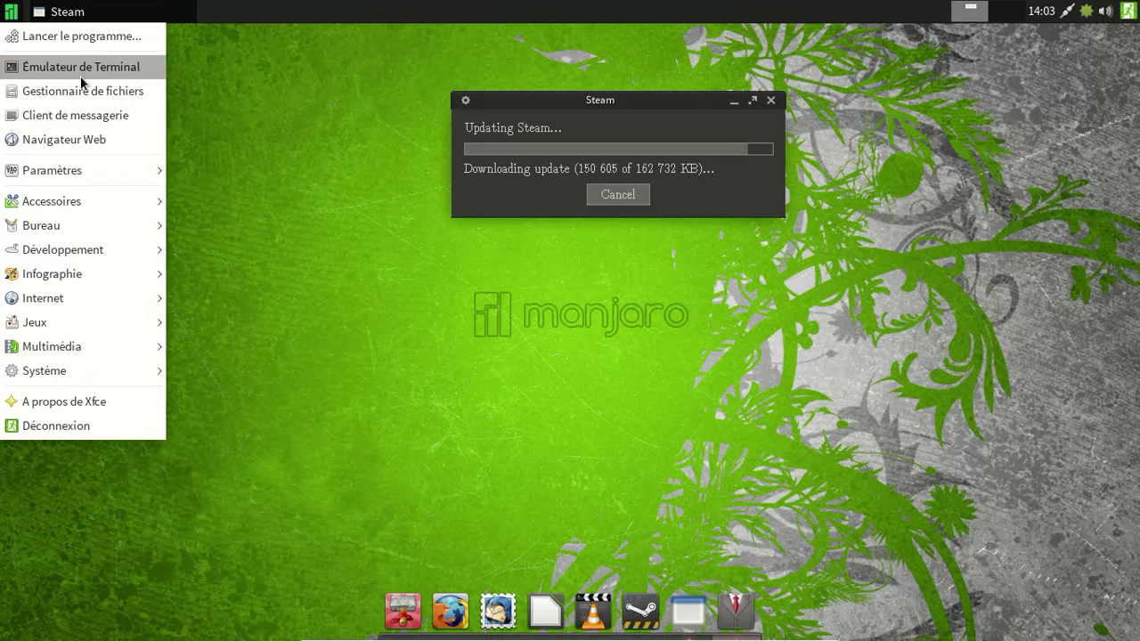
left_click(80, 71)
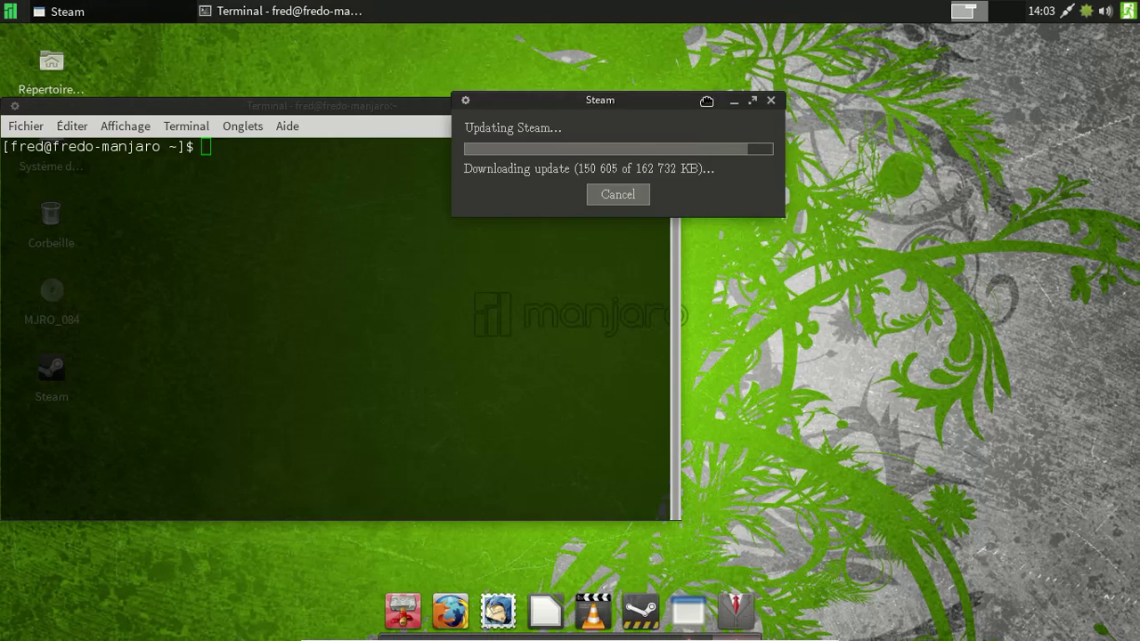
left_click_drag(707, 100, 943, 128)
Step: Run top in the terminal to examine the running processes
left_click(396, 212)
type("top")
key("Return")
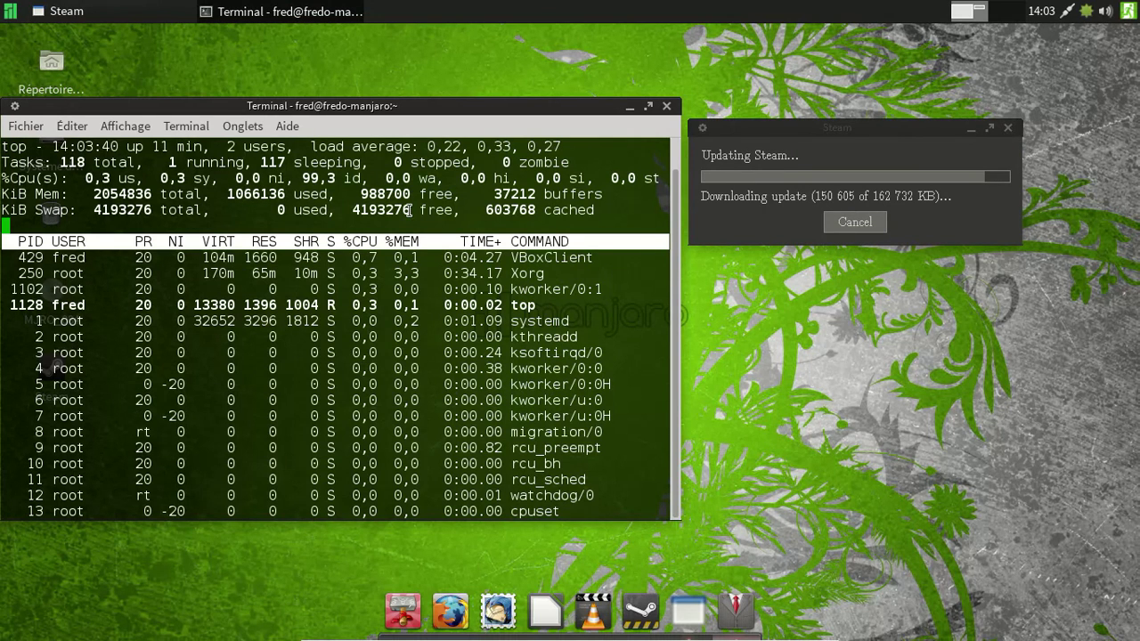
Step: Exit top, run xkill & in the terminal, and try to close the Steam update window
type("qxkill &")
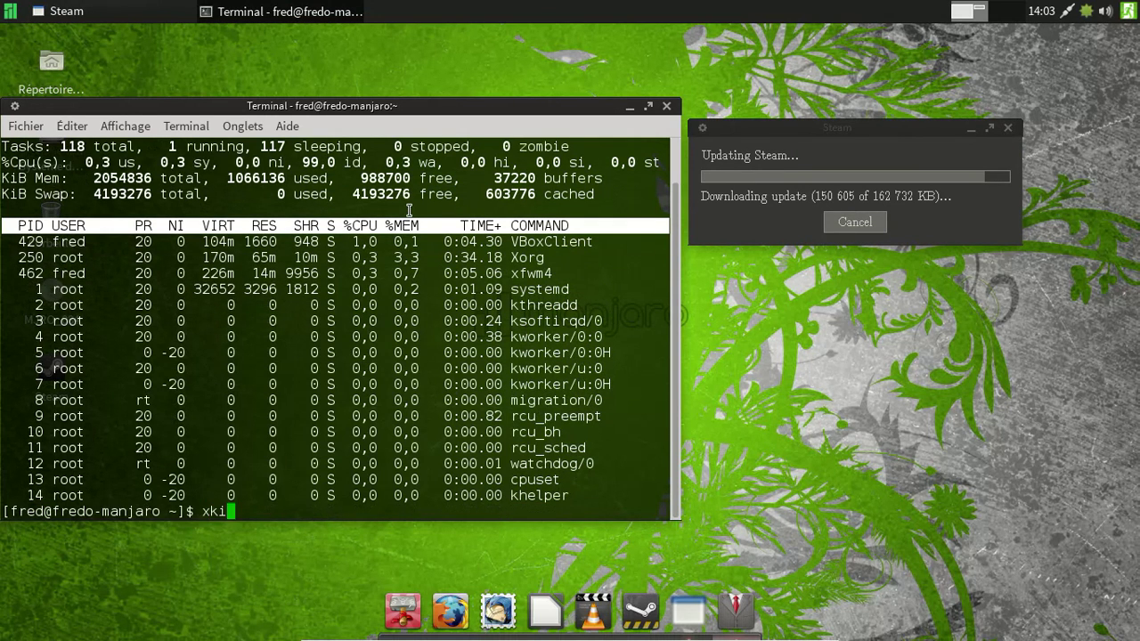
key("Return")
key("Return")
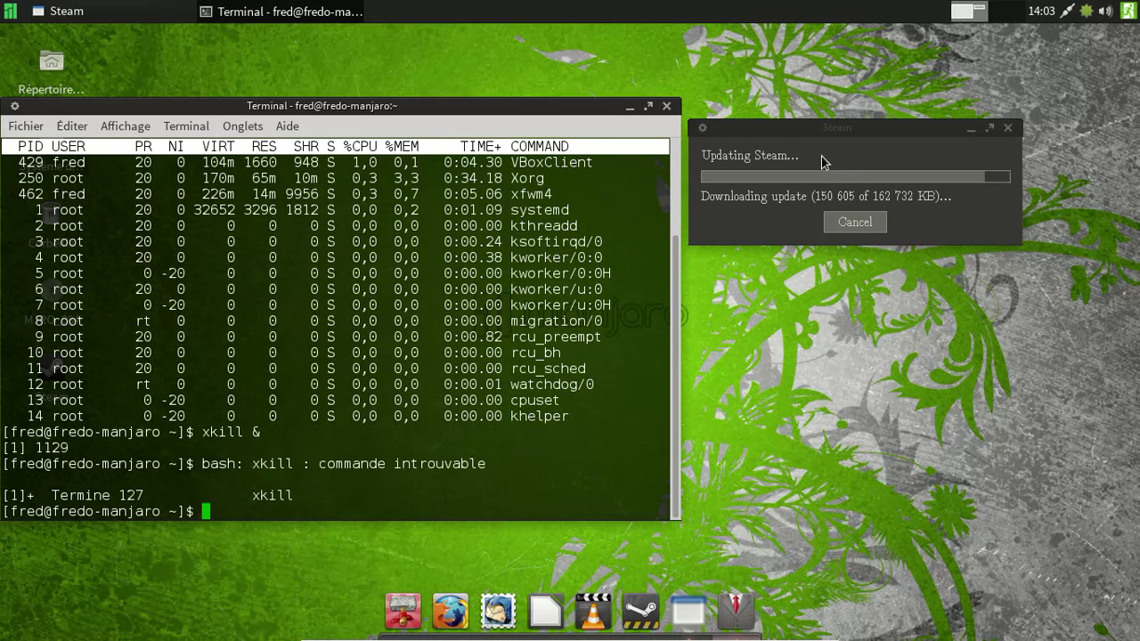
left_click(1009, 130)
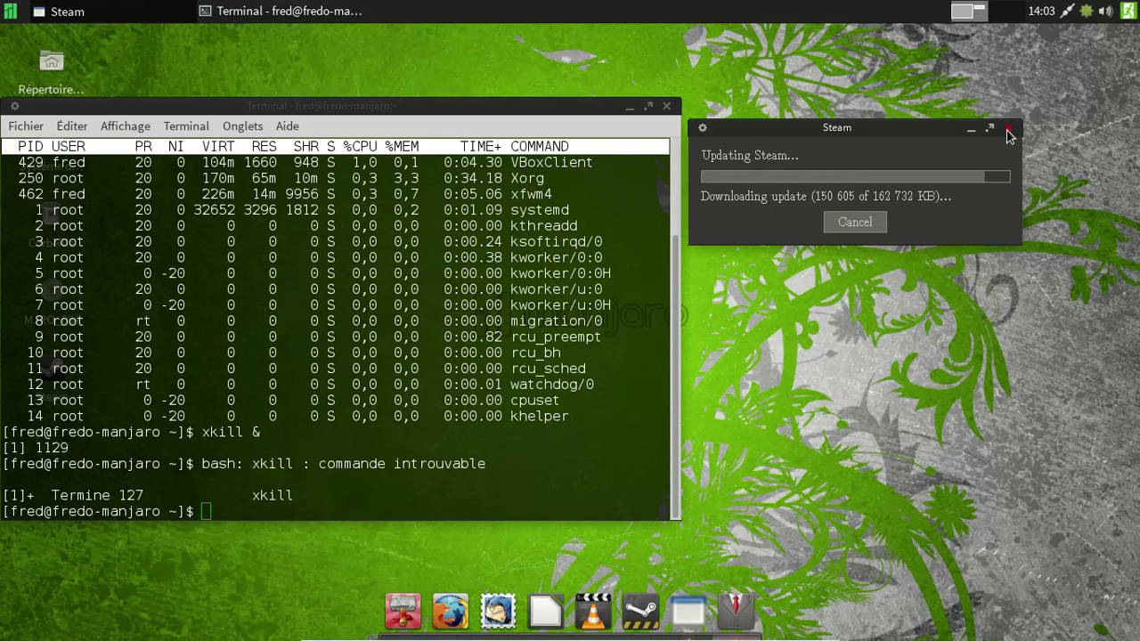
Step: Find the Steam process in the terminal with ps -A and ps -A | grep steam, and force-kill it with kill -9 1009
left_click(481, 351)
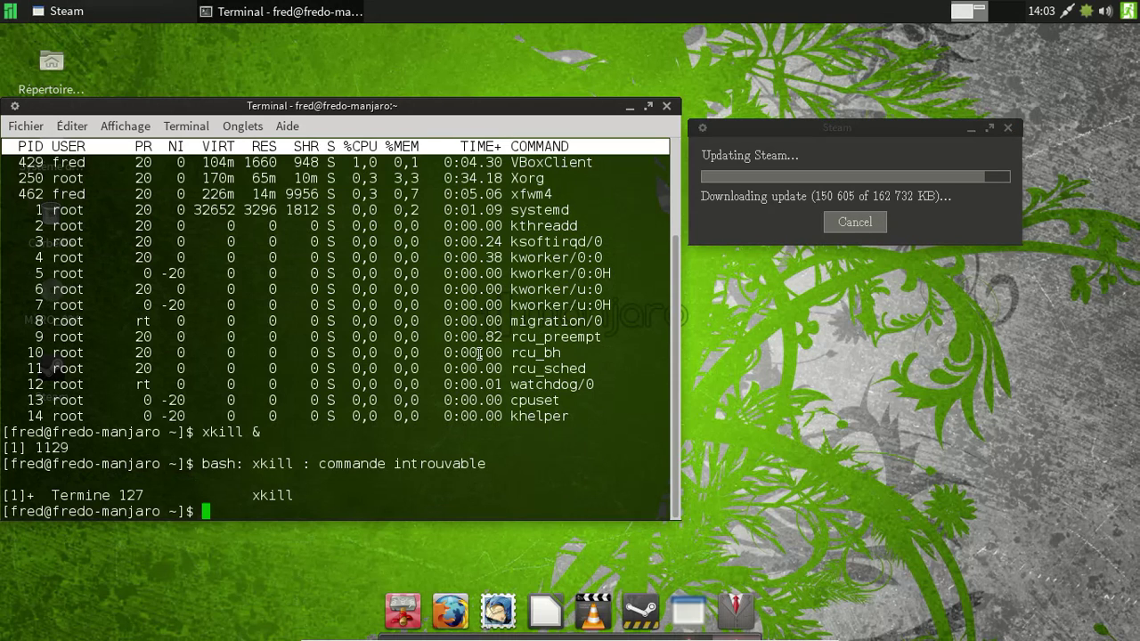
type("ps -A")
key("Return")
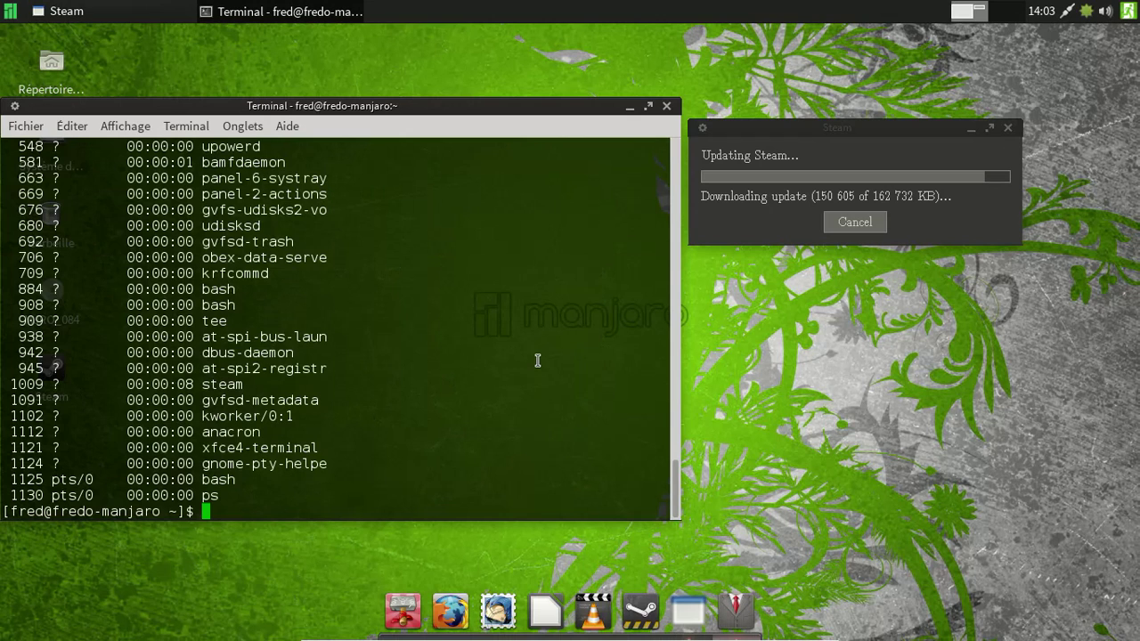
key("Up")
type("| grep steam")
key("Return")
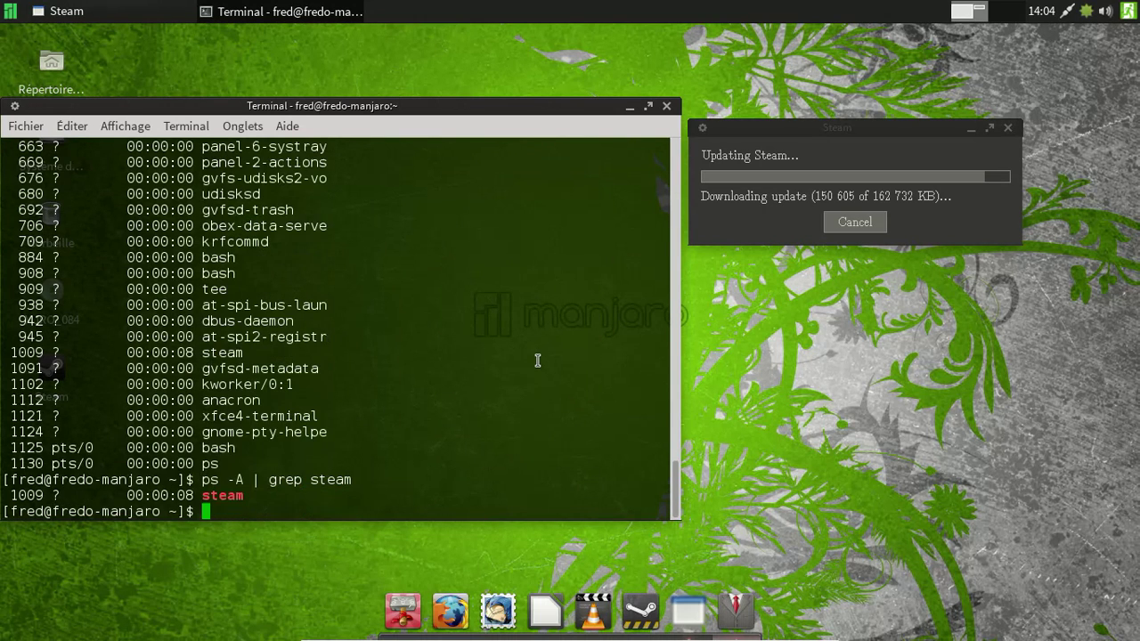
type("kill -9 1009")
key("Return")
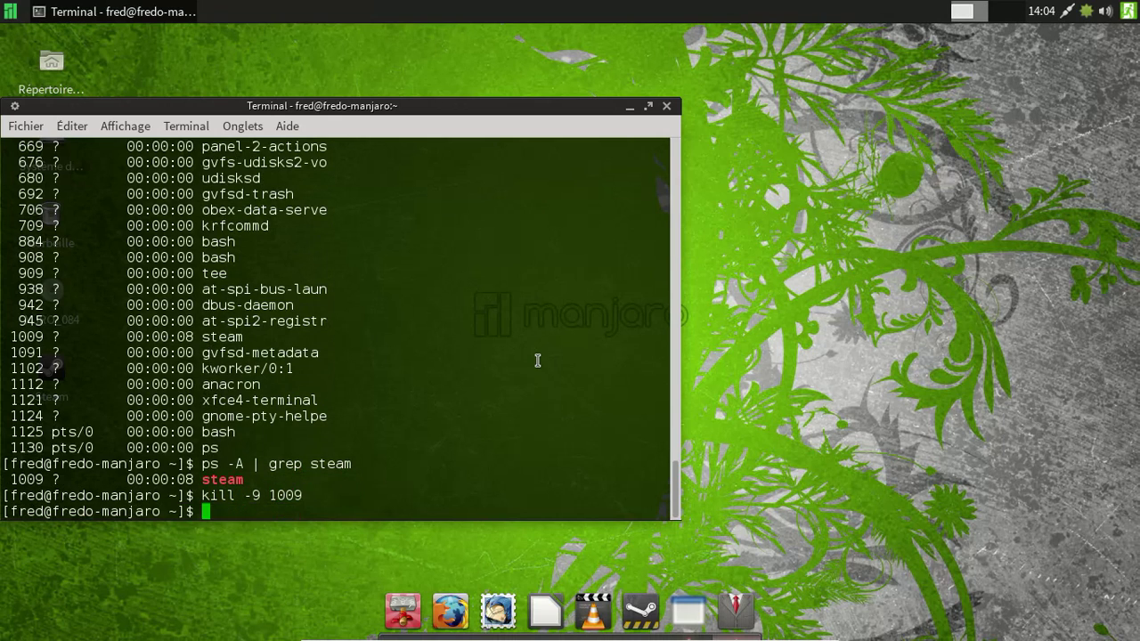
Step: Close the terminal session with exit and shut down the computer without saving the session for future logins
type("exit")
key("Return")
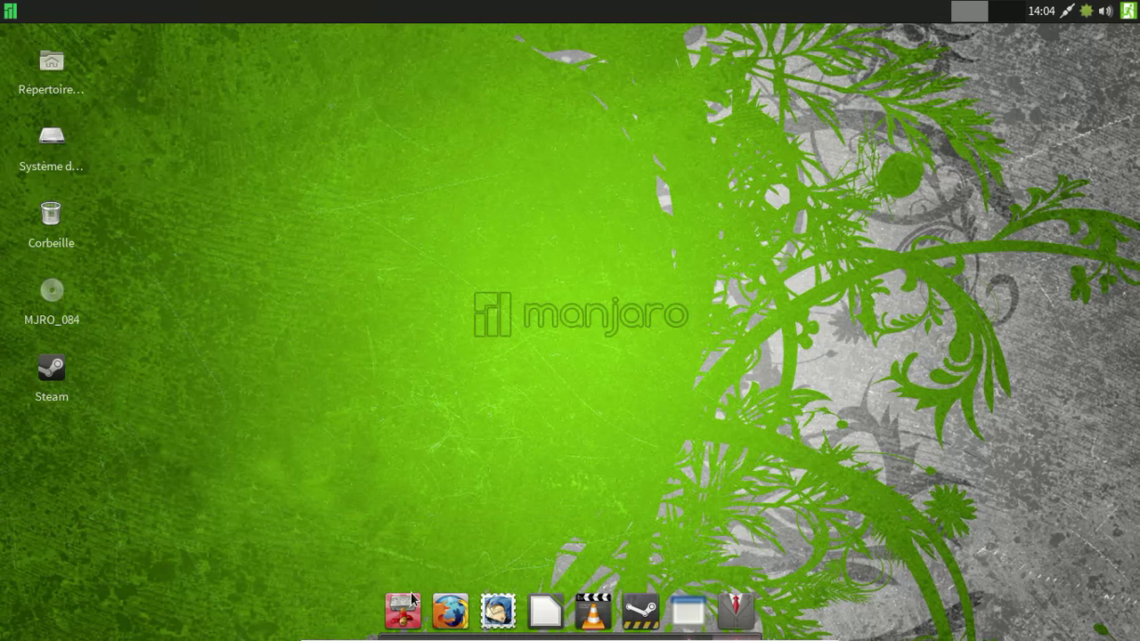
left_click(1127, 10)
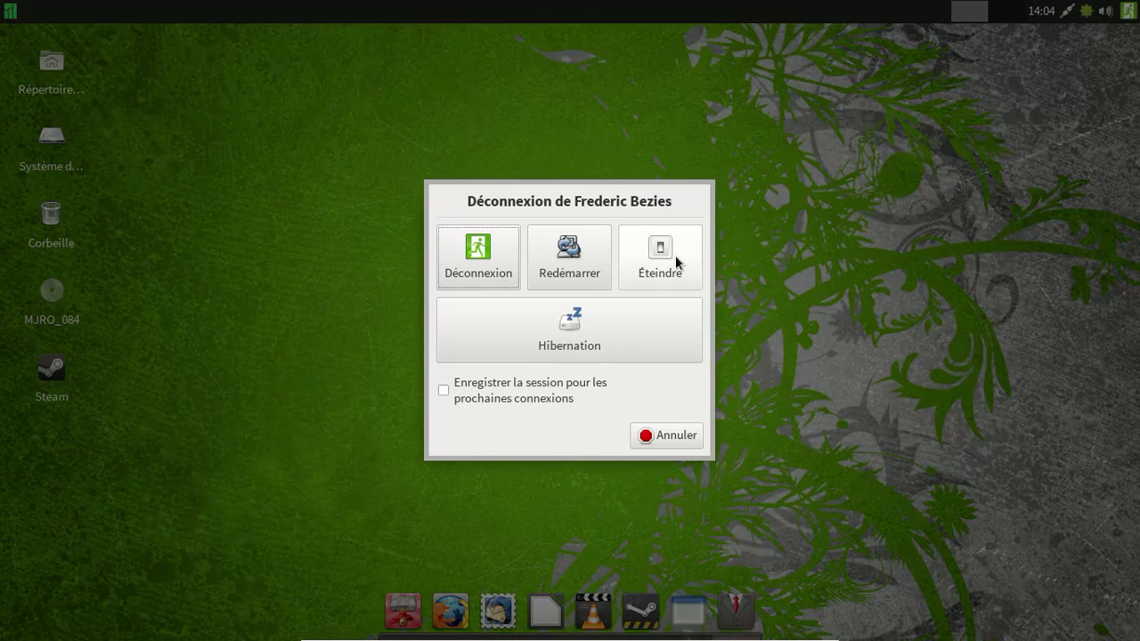
left_click(676, 260)
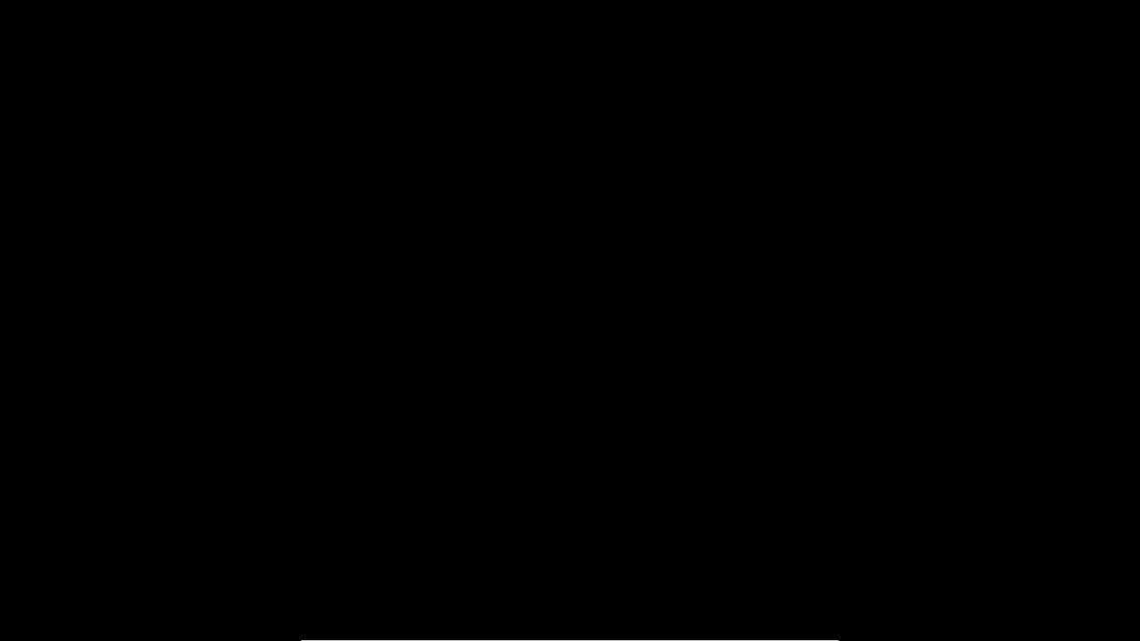